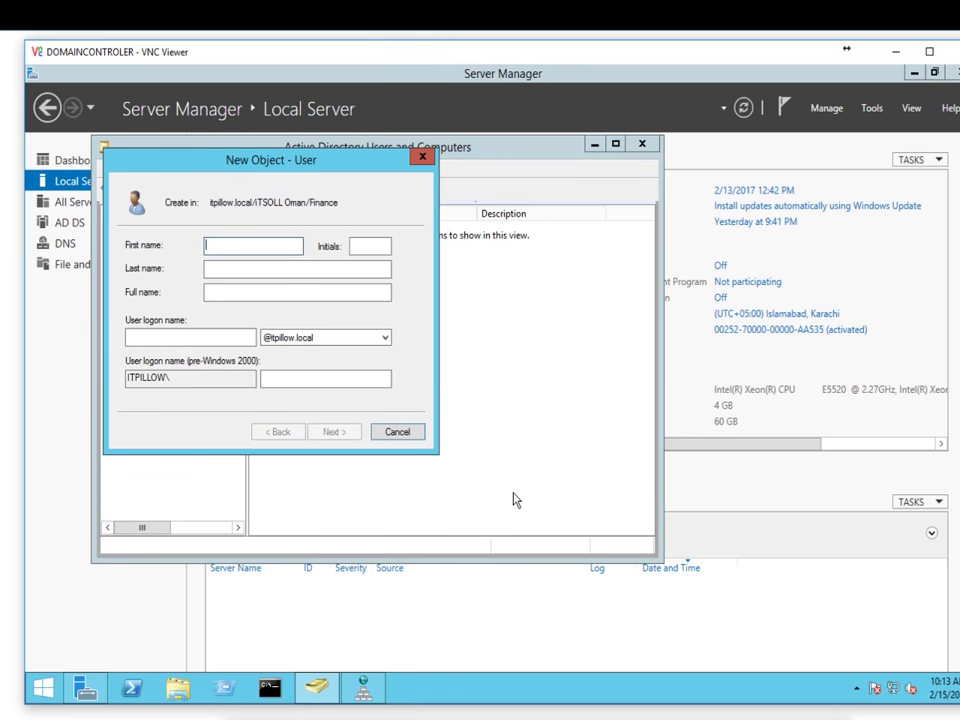
# Step: Enter the Finance user's first name, last name and logon name
pyautogui.write('Muhammad')
pyautogui.press('Tab')
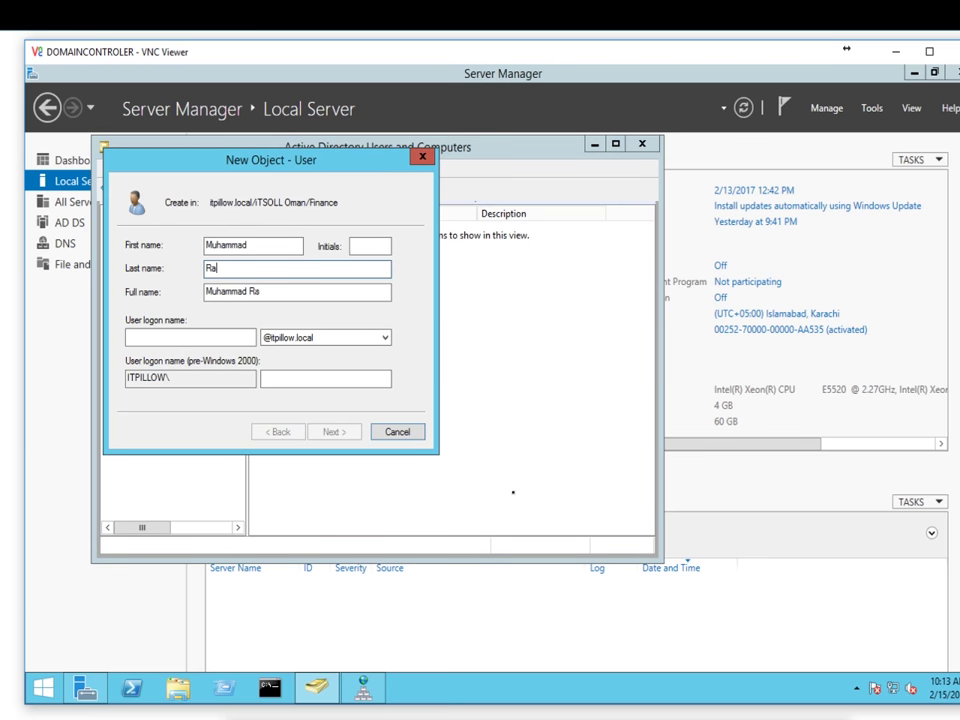
pyautogui.press('Tab')
pyautogui.press('Tab')
pyautogui.write('ra')
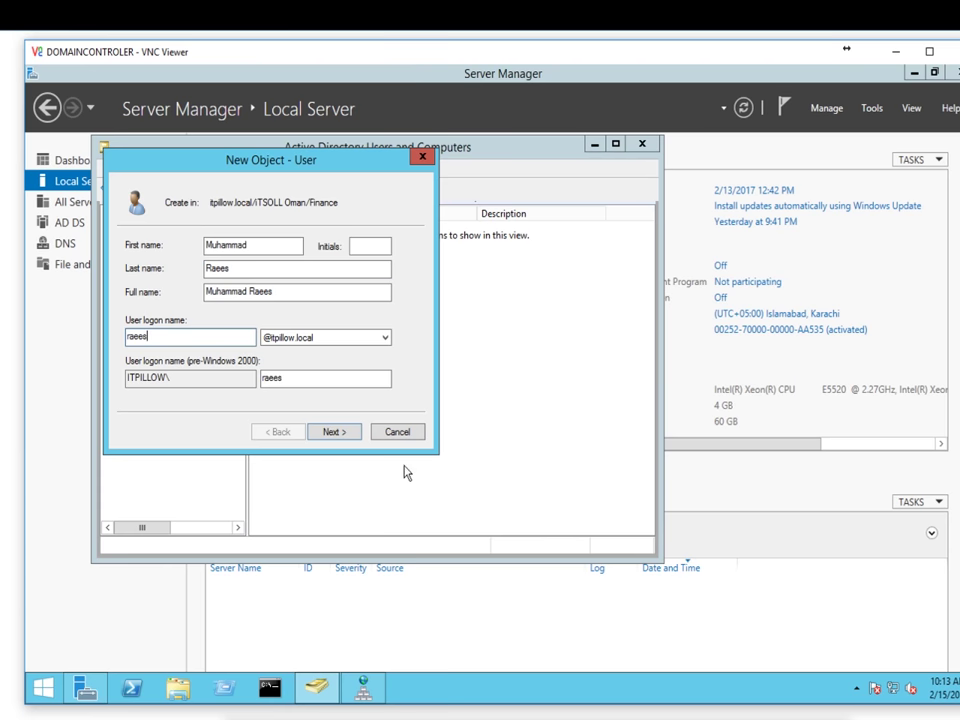
pyautogui.click(340, 432)
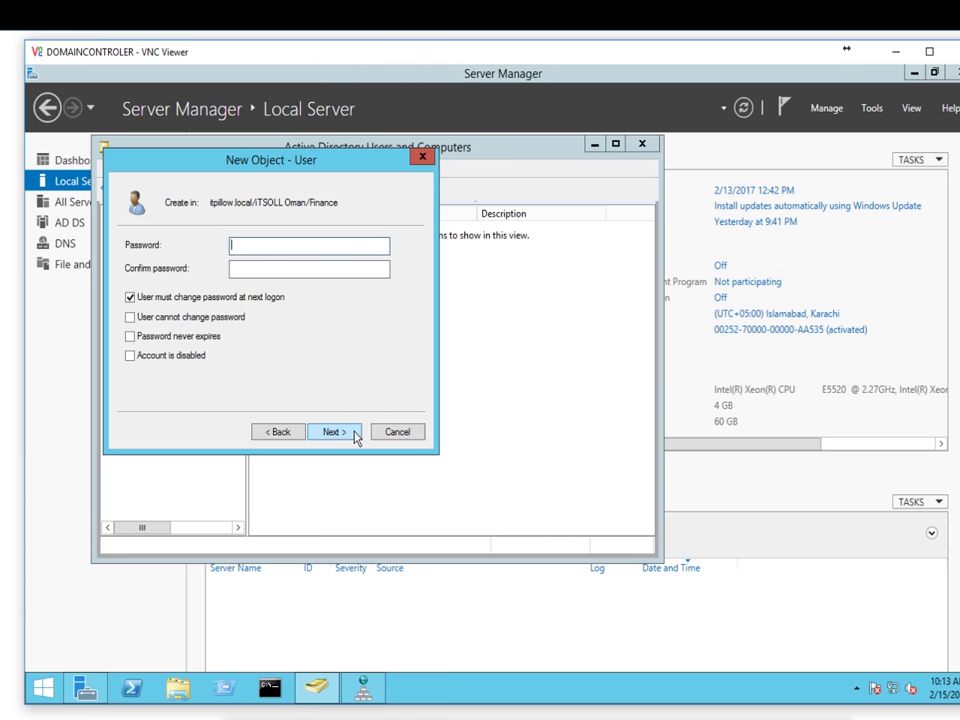
# Step: Make the password never expire and unchangeable by the user, set it, and finish the account
pyautogui.click(208, 297)
pyautogui.click(263, 317)
pyautogui.click(259, 337)
pyautogui.write('•••••')
pyautogui.press('Tab')
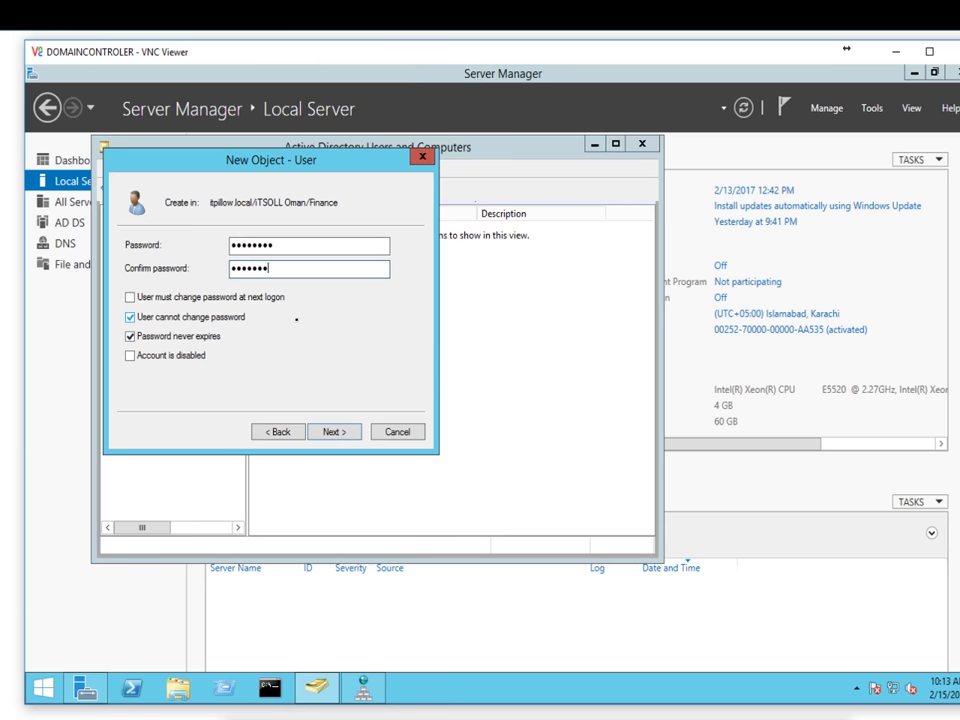
pyautogui.click(333, 433)
pyautogui.click(332, 433)
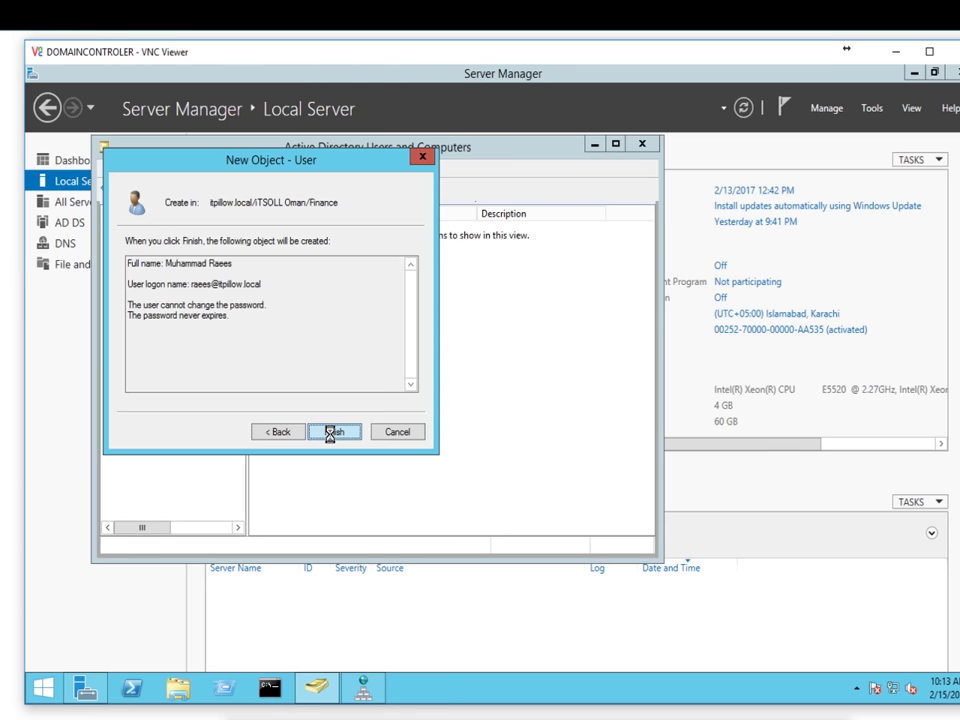
# Step: Start a new user in the IT unit and enter its first, last and logon names
pyautogui.click(162, 343)
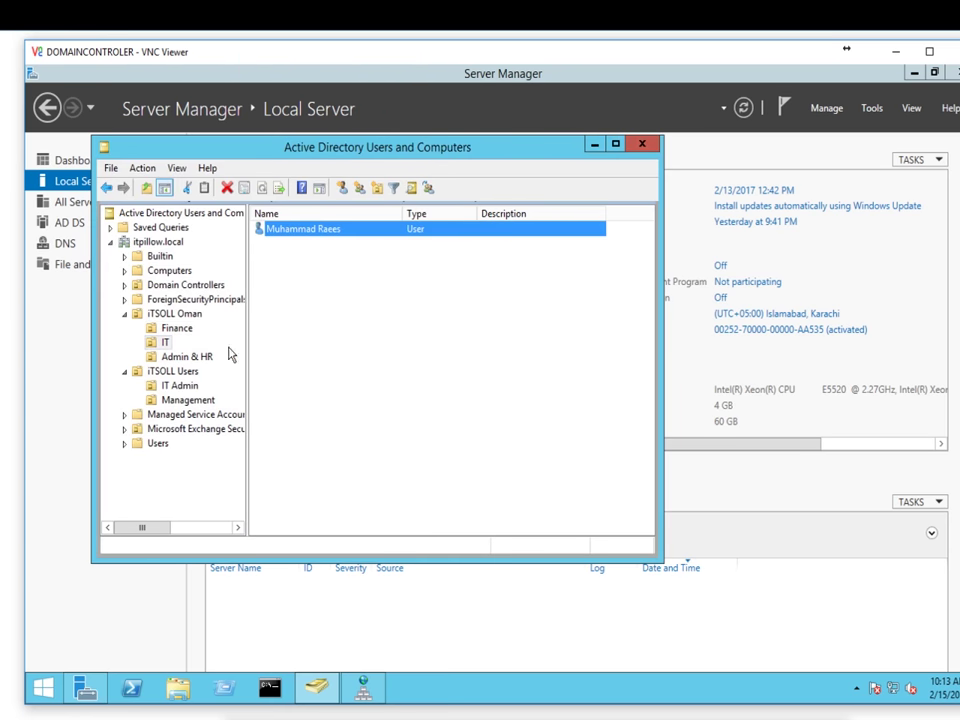
pyautogui.rightClick(349, 297)
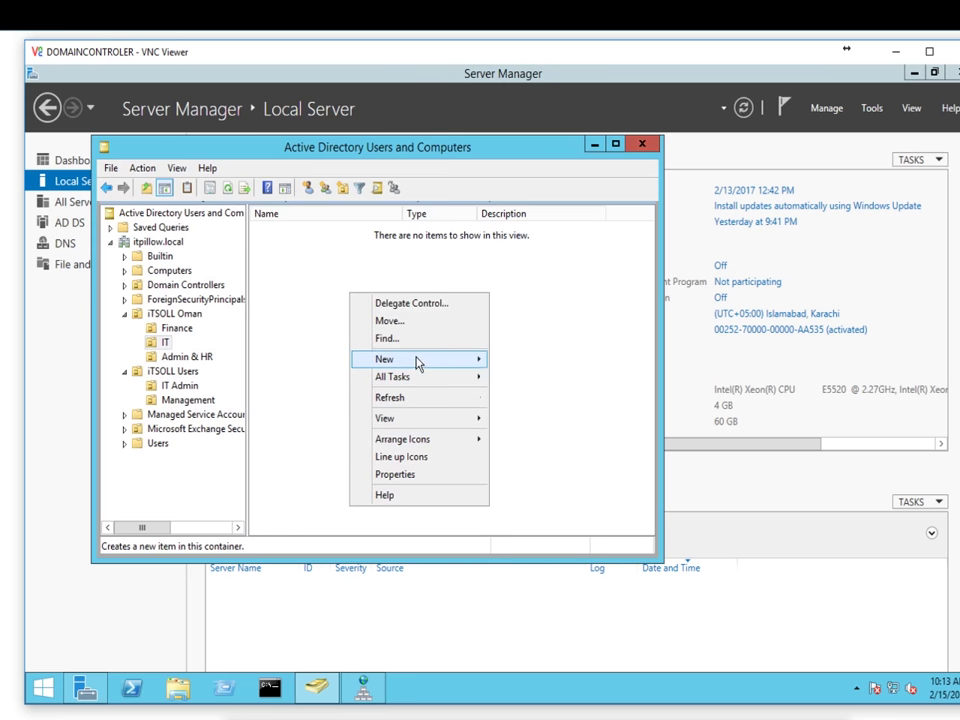
pyautogui.moveTo(420, 360)
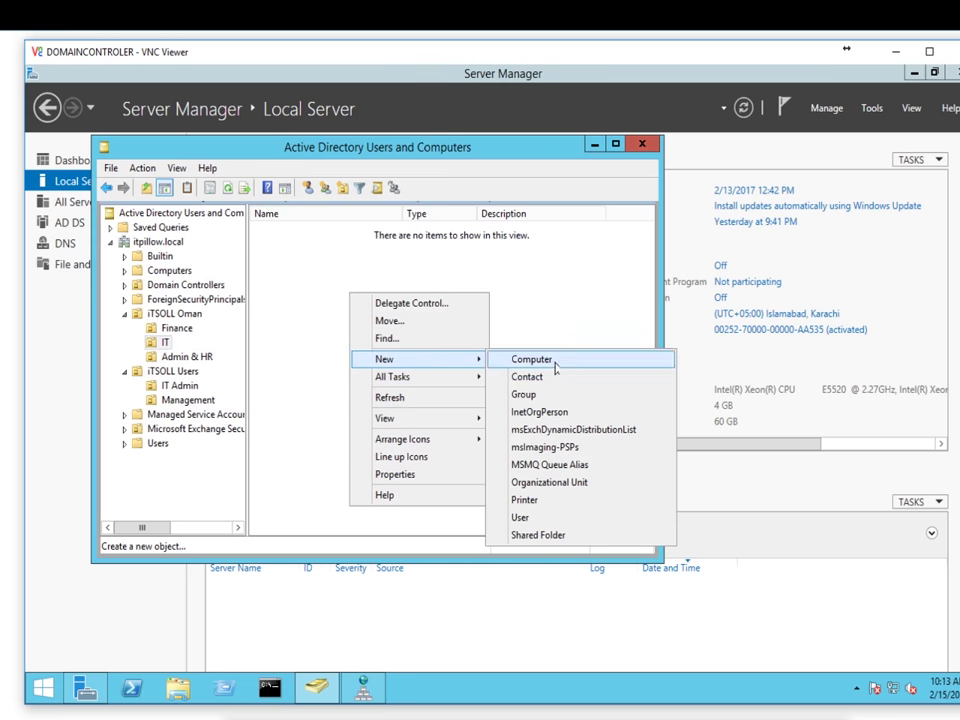
pyautogui.click(538, 518)
pyautogui.write('An')
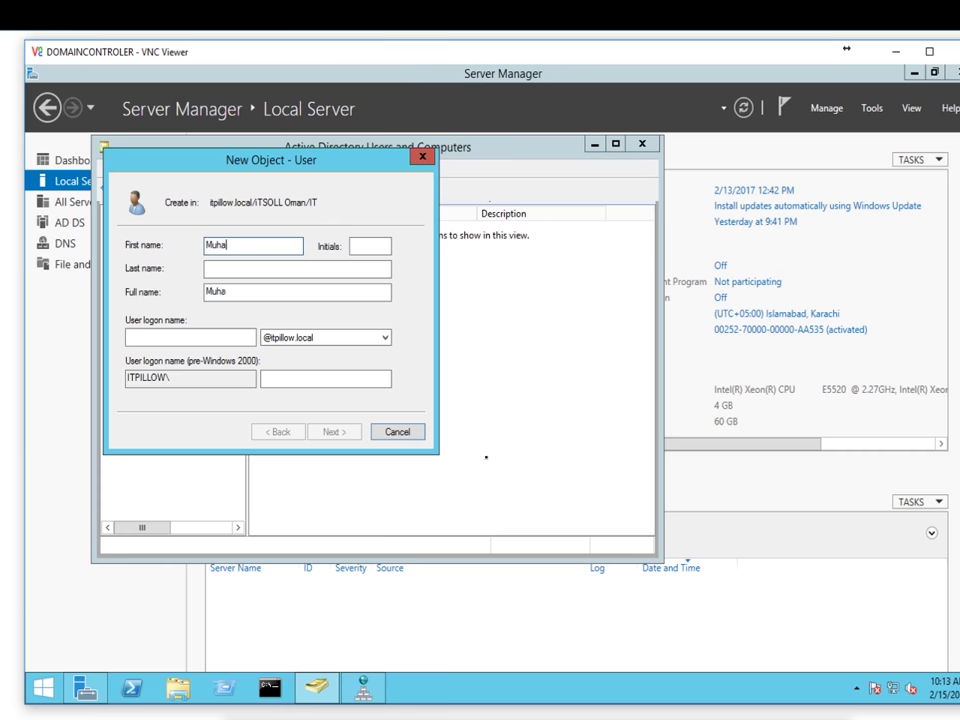
pyautogui.write('hammad')
pyautogui.press('Tab')
pyautogui.write('A')
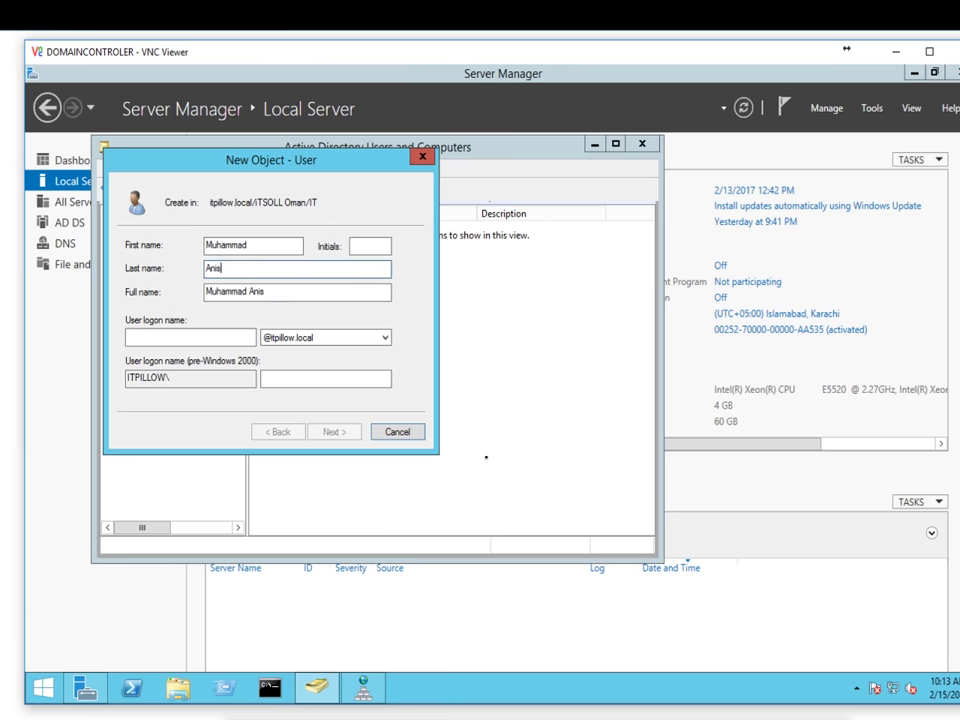
pyautogui.press('Tab')
pyautogui.press('Tab')
pyautogui.write('ani')
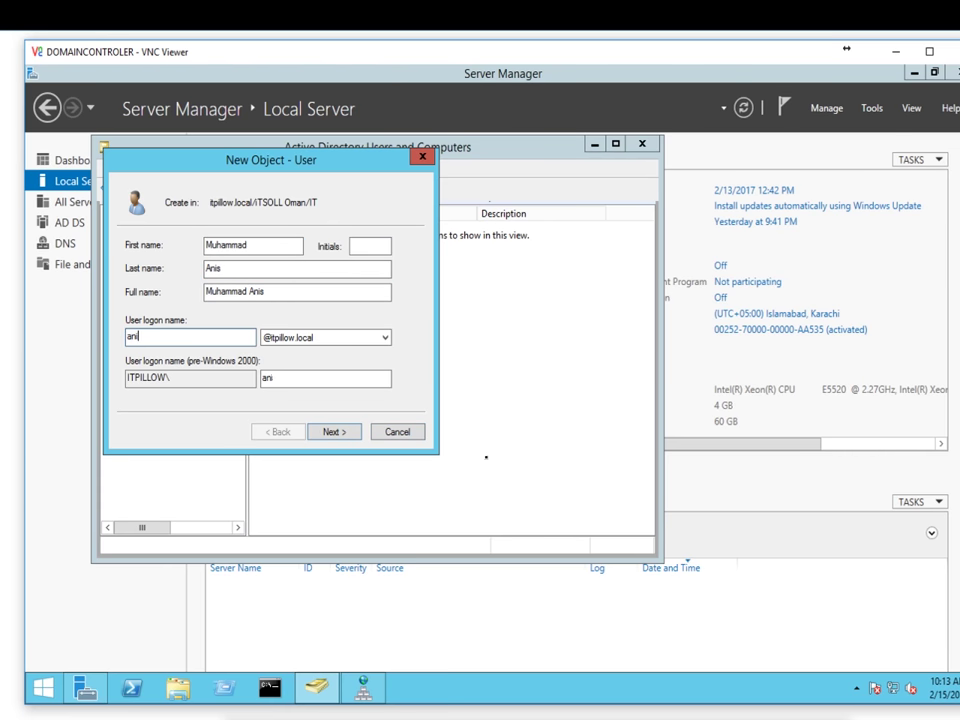
pyautogui.click(345, 436)
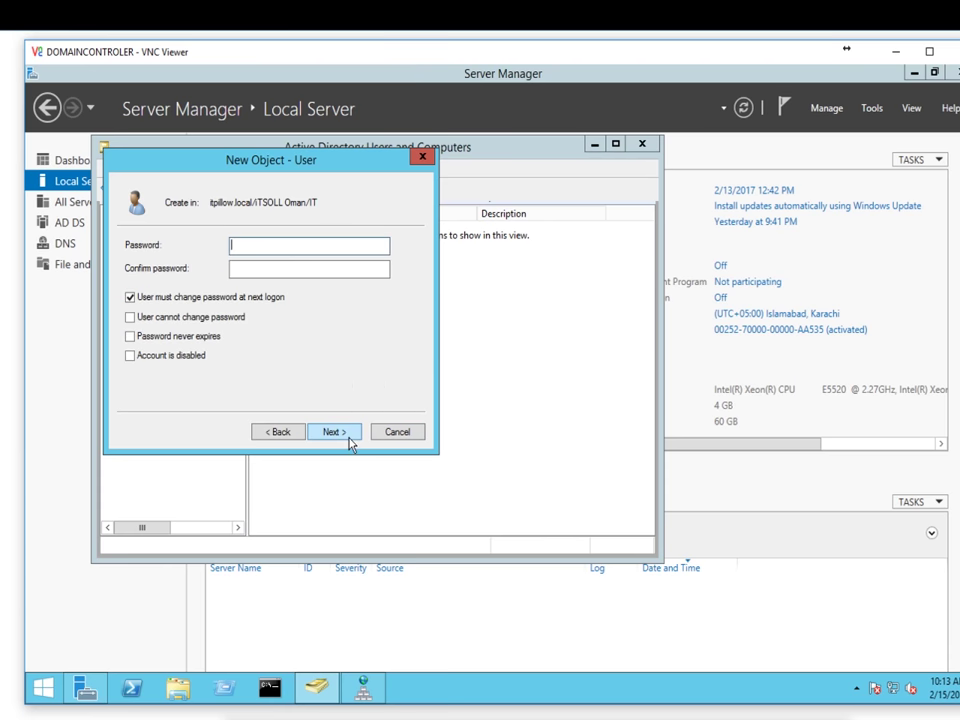
# Step: Drop the change-at-logon requirement, block user password changes, set the password and finish
pyautogui.click(201, 303)
pyautogui.click(197, 317)
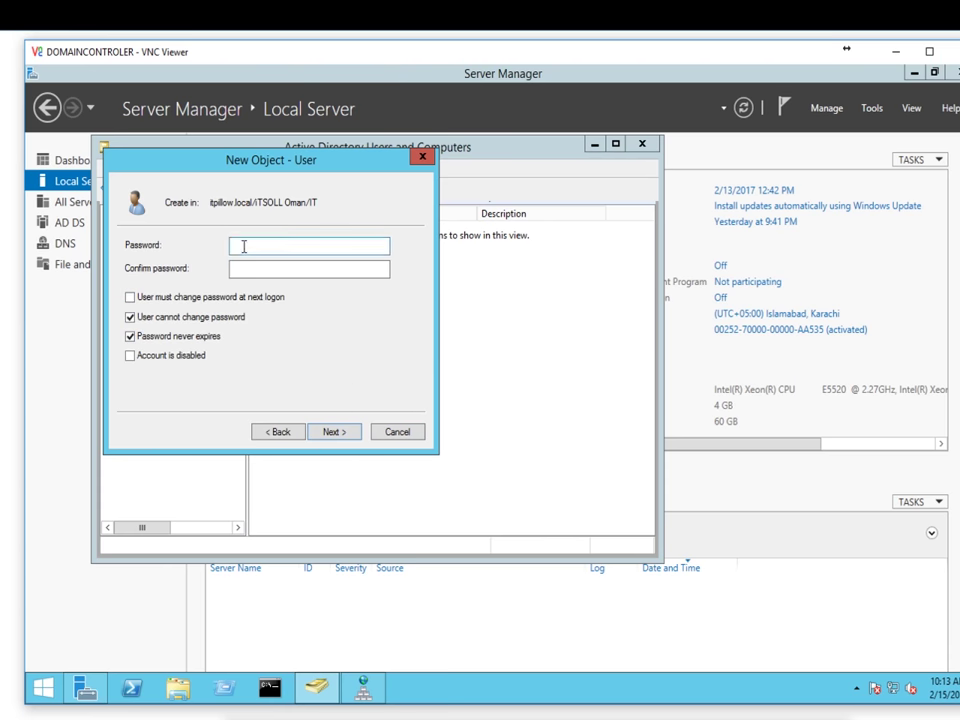
pyautogui.click(243, 246)
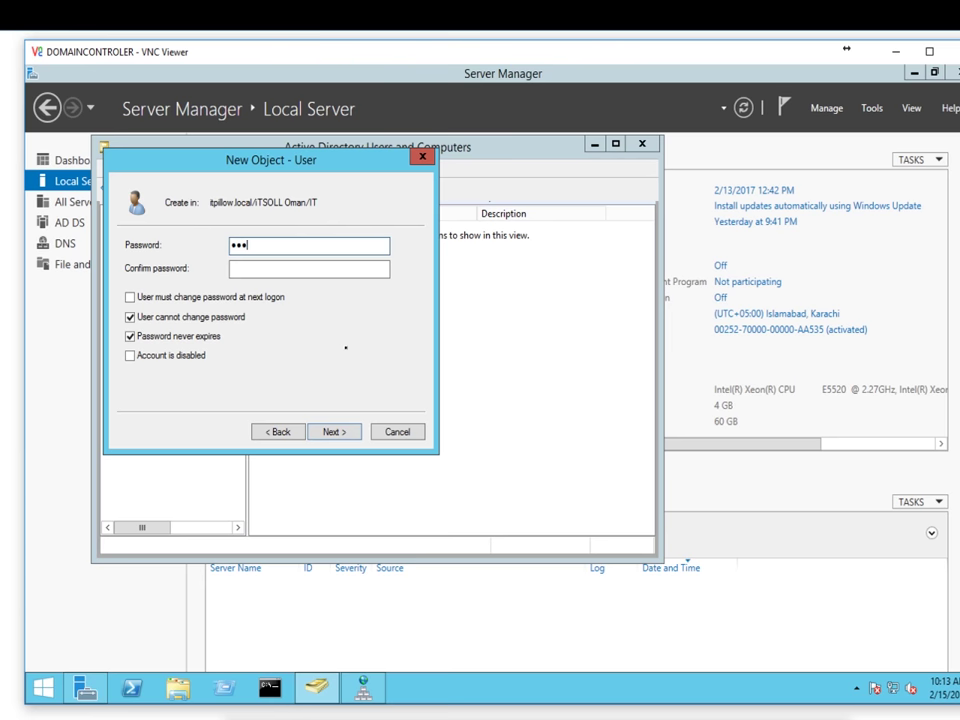
pyautogui.write('P@ssw0rd')
pyautogui.press('Tab')
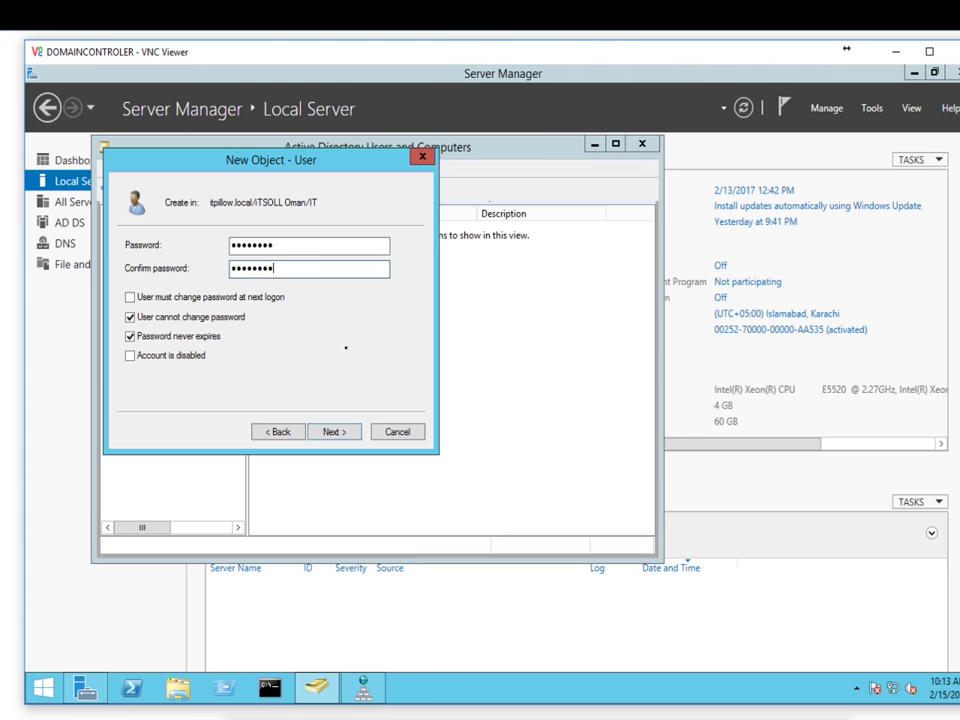
pyautogui.click(336, 435)
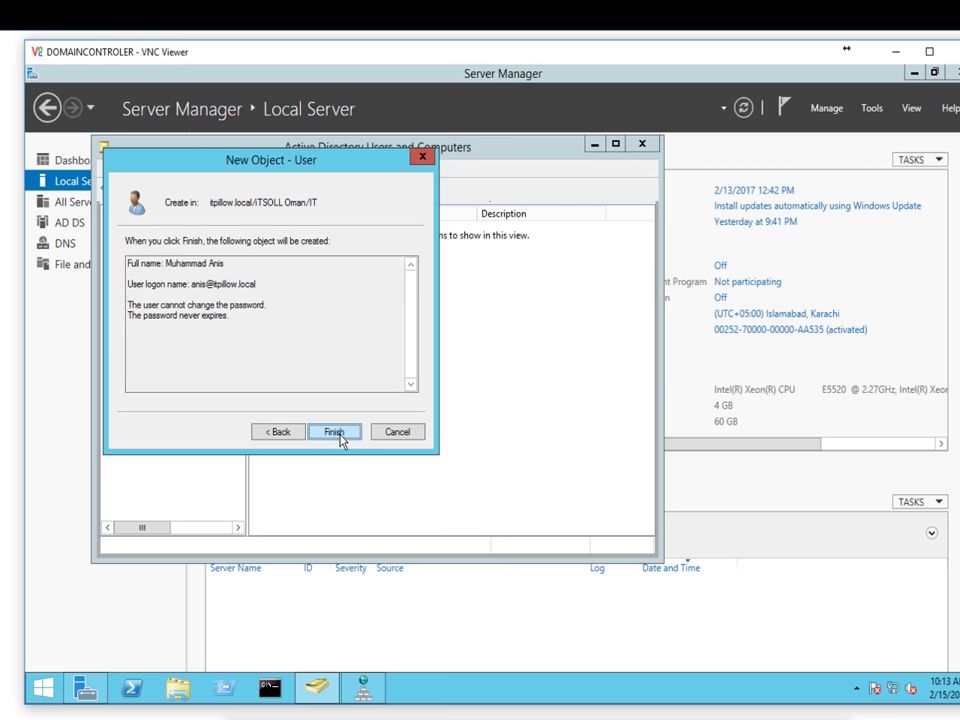
pyautogui.click(336, 432)
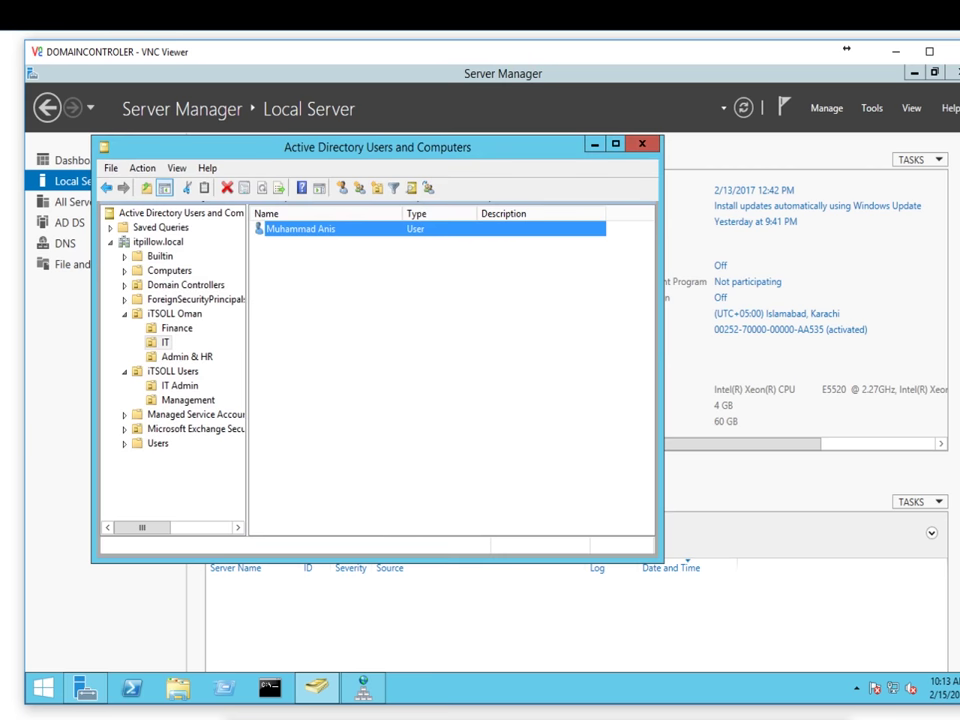
# Step: Start a new user in the Admin & HR unit and enter its first, last and logon names
pyautogui.click(190, 357)
pyautogui.rightClick(317, 293)
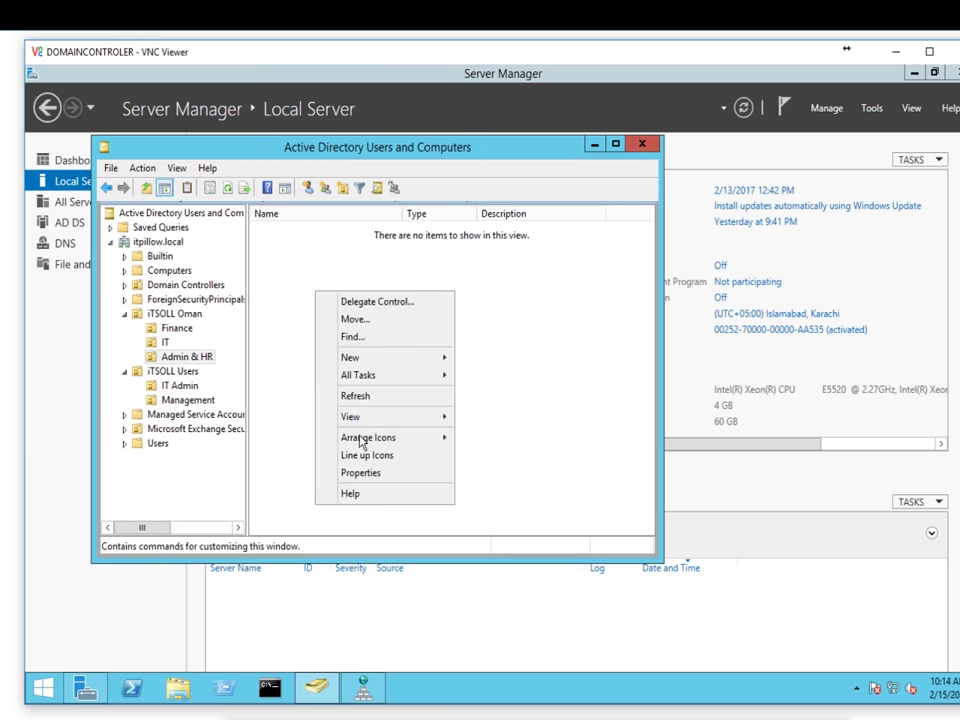
pyautogui.moveTo(369, 358)
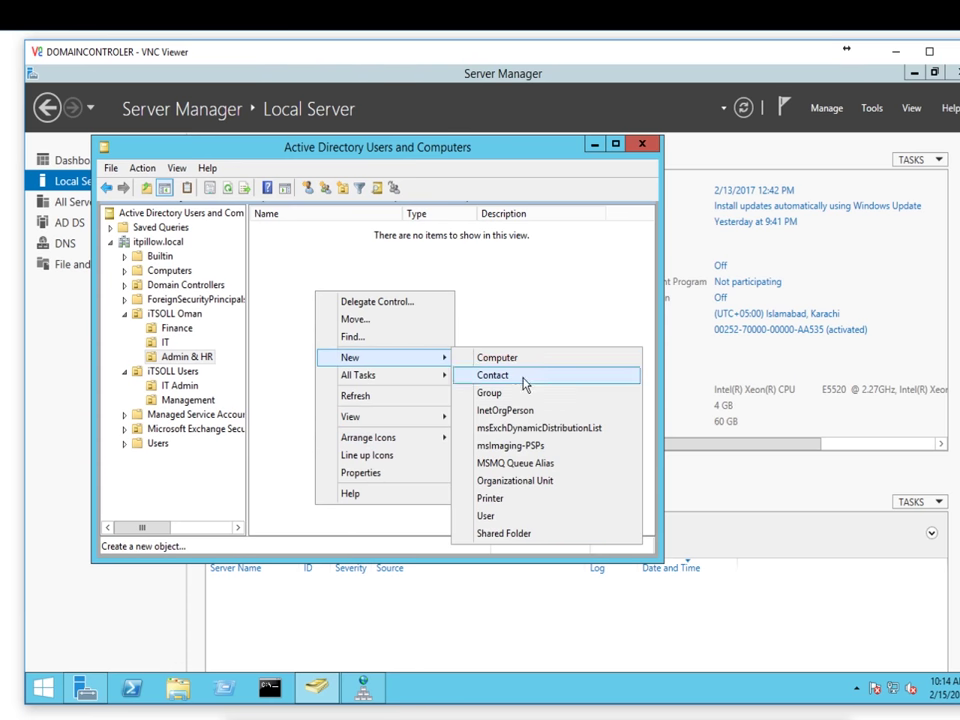
pyautogui.click(490, 516)
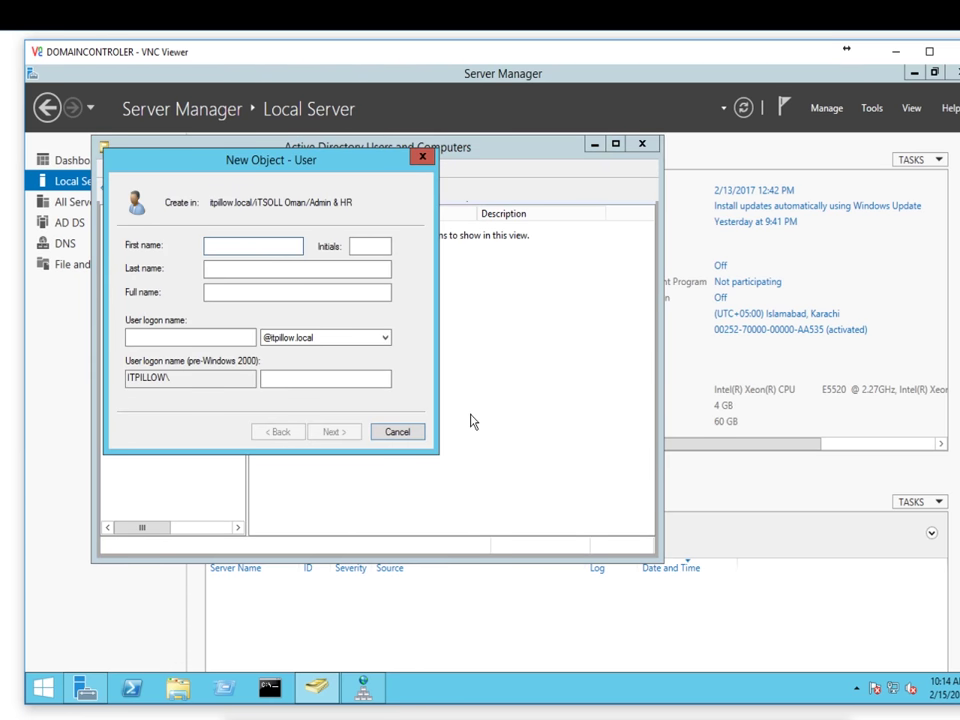
pyautogui.click(297, 268)
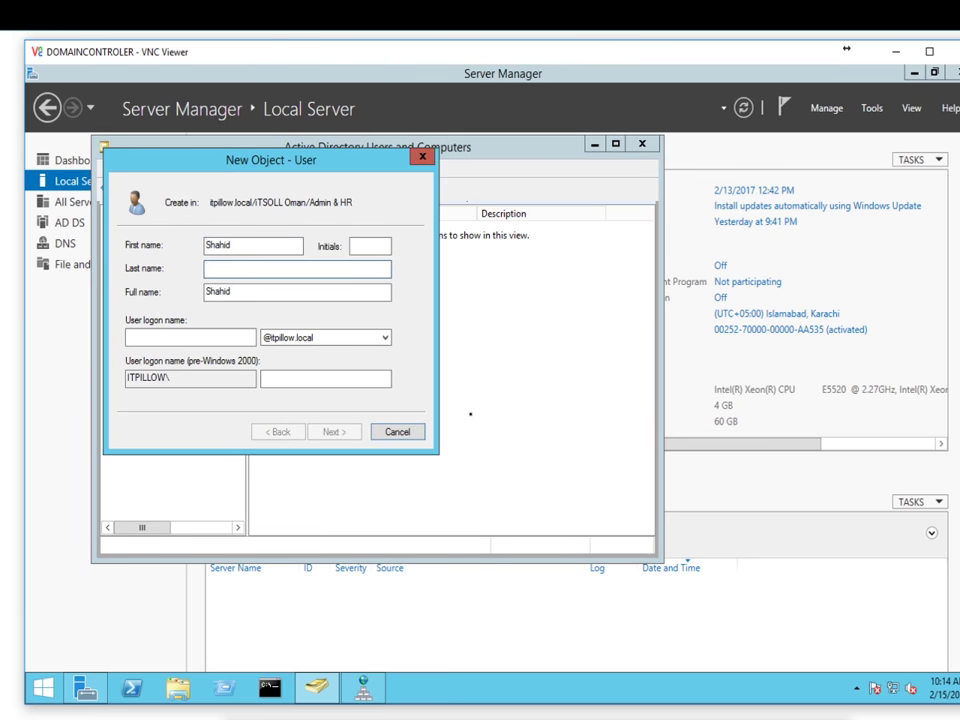
pyautogui.click(190, 337)
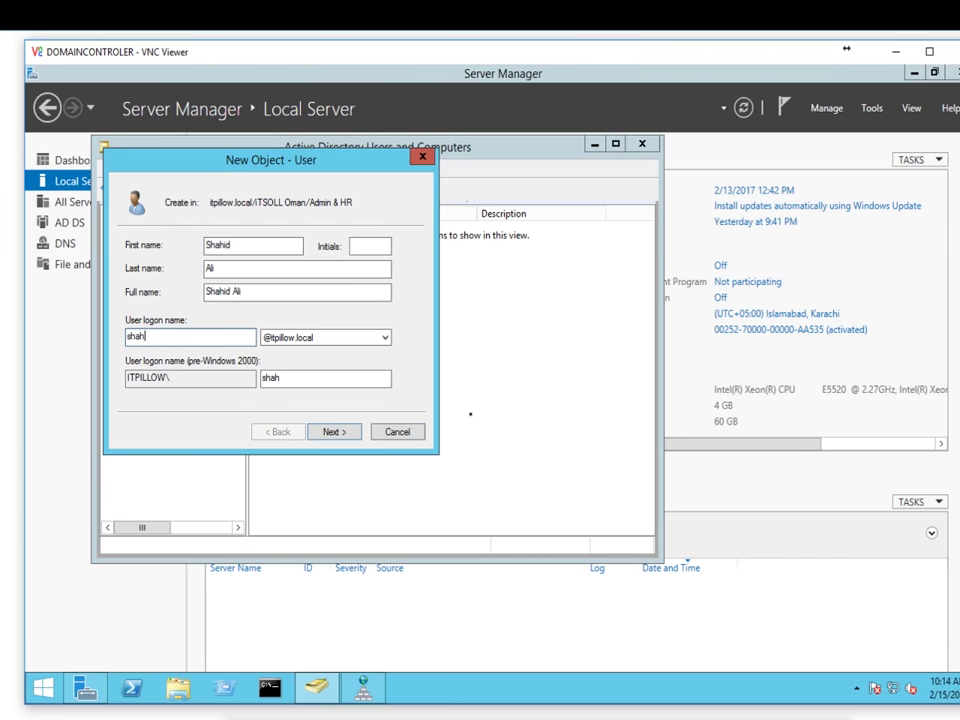
pyautogui.click(336, 436)
# Step: Make the password non-expiring and unchangeable by the user, set it, and finish
pyautogui.click(199, 298)
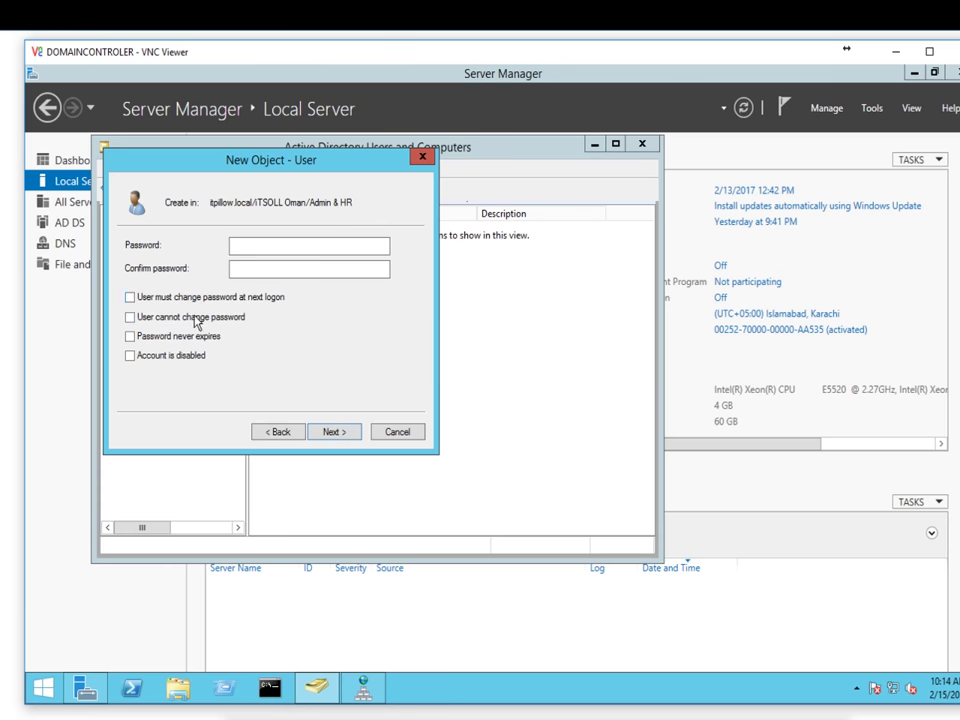
pyautogui.click(197, 322)
pyautogui.click(205, 337)
pyautogui.click(250, 249)
pyautogui.write('P@ssw0rd')
pyautogui.press('Tab')
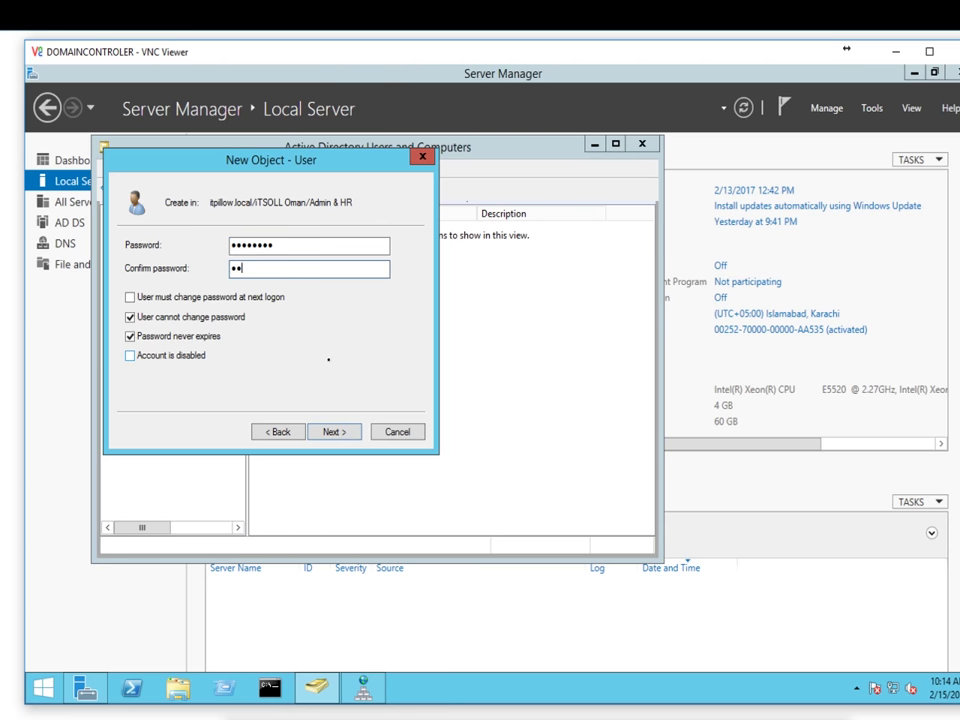
pyautogui.click(335, 433)
pyautogui.click(336, 431)
# Step: Start another new Admin & HR user and enter its last name and logon name
pyautogui.rightClick(333, 378)
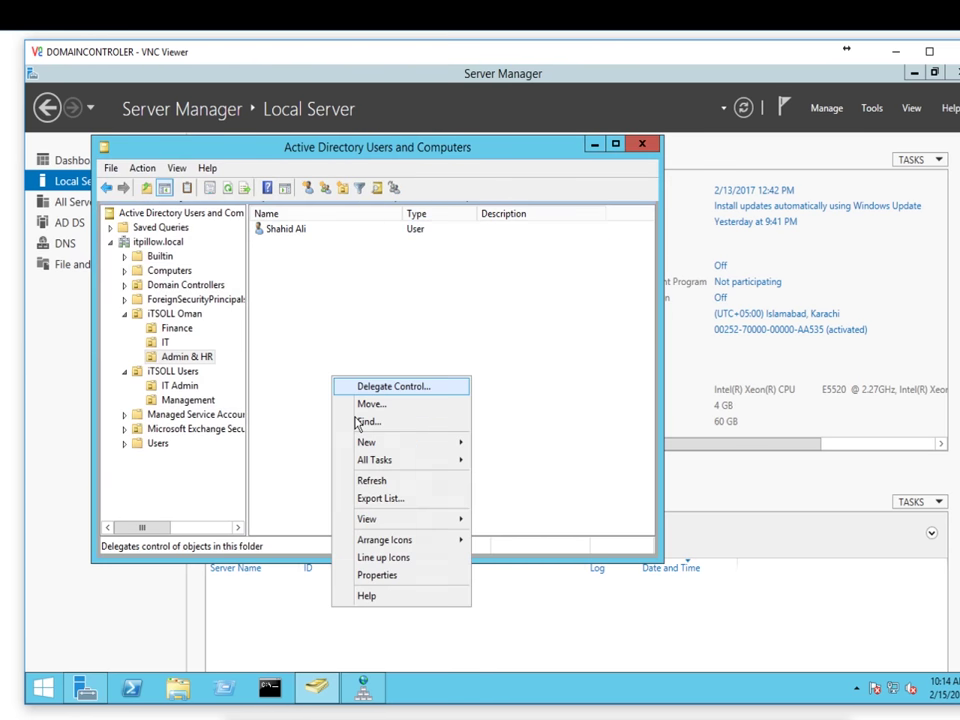
pyautogui.moveTo(396, 444)
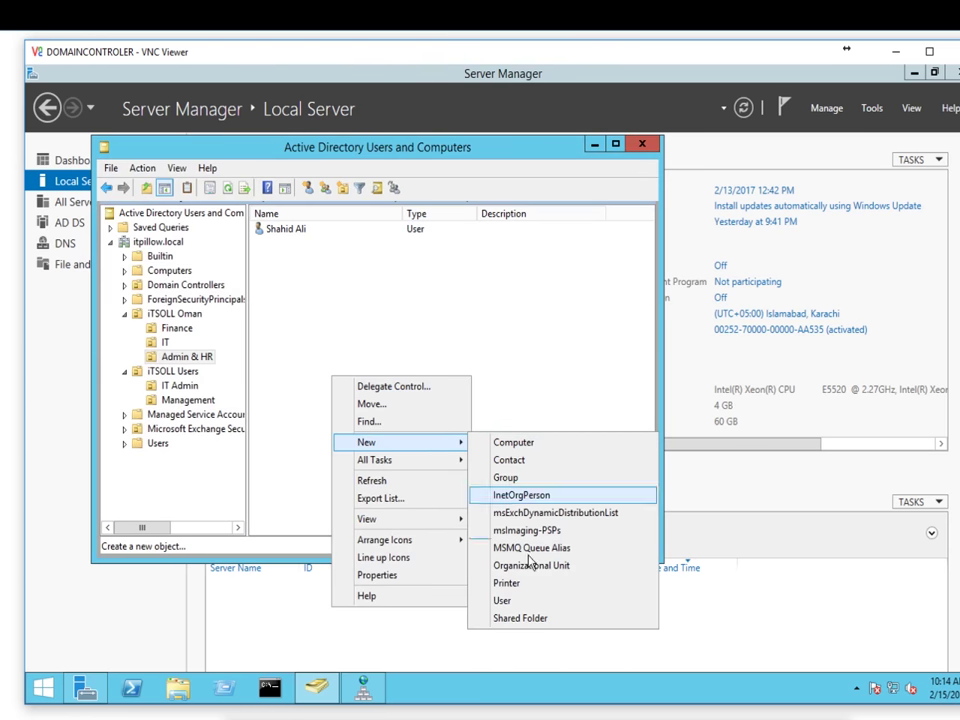
pyautogui.click(524, 601)
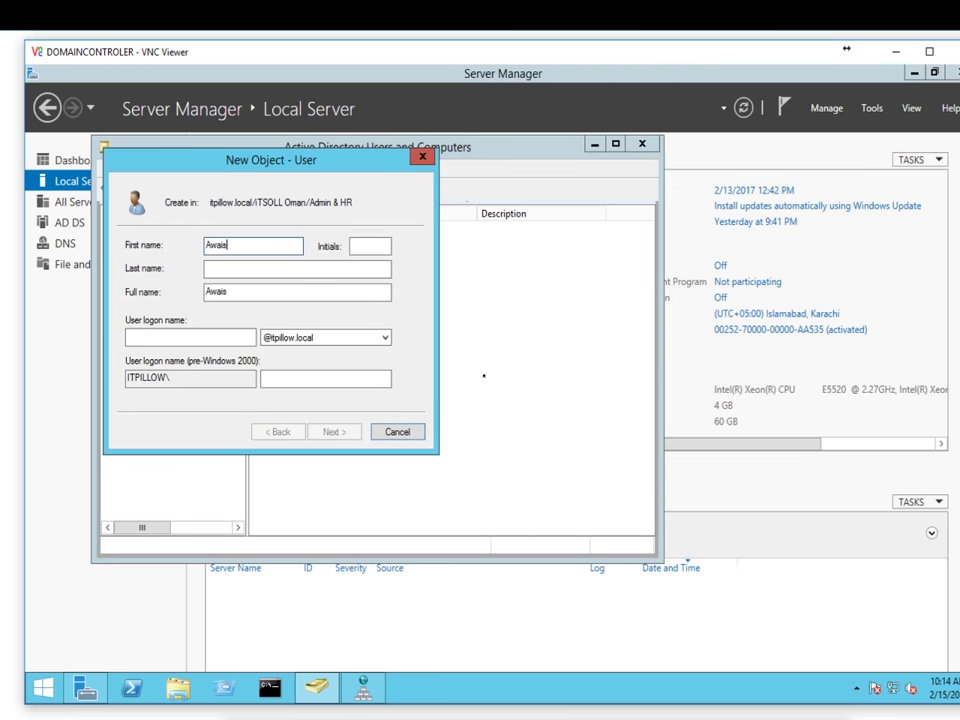
pyautogui.press('Tab')
pyautogui.write('Qam')
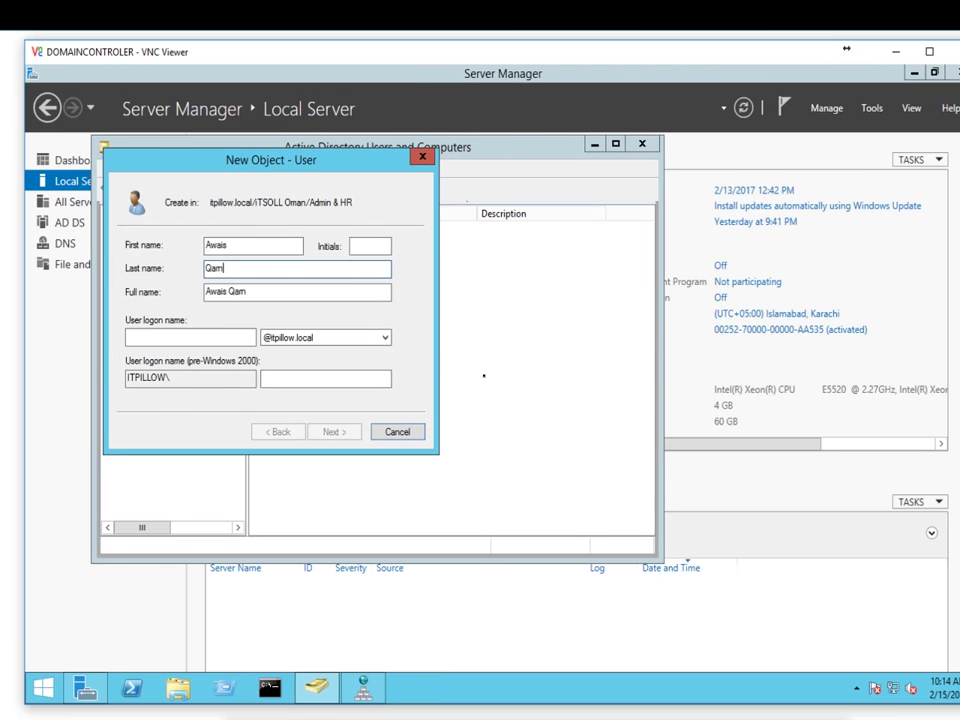
pyautogui.write('i')
pyautogui.press('Tab')
pyautogui.press('Tab')
pyautogui.write('a')
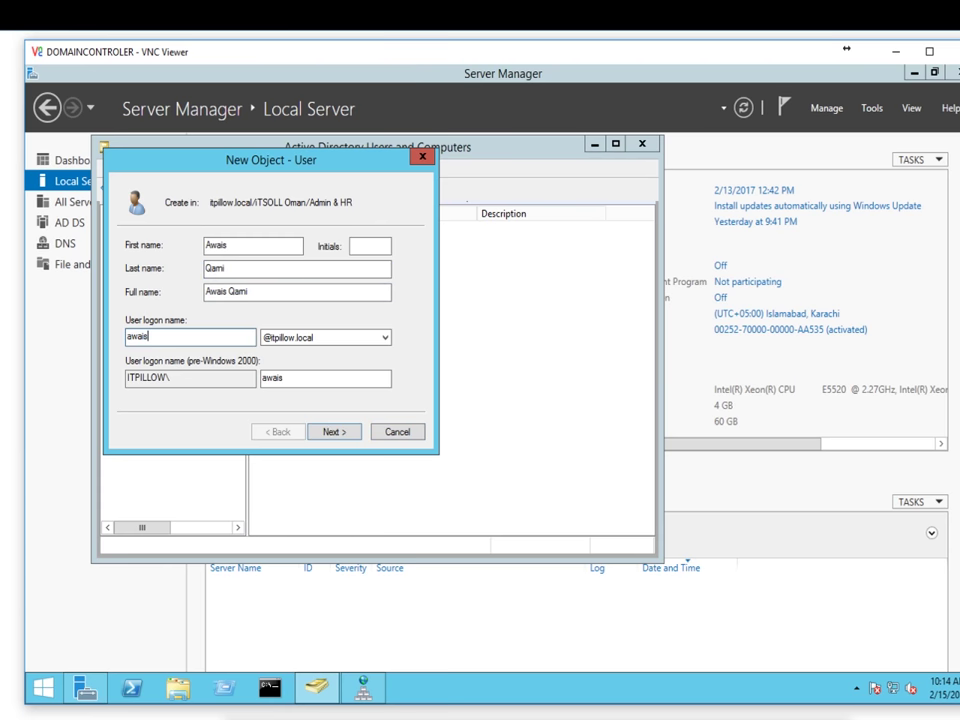
pyautogui.click(336, 432)
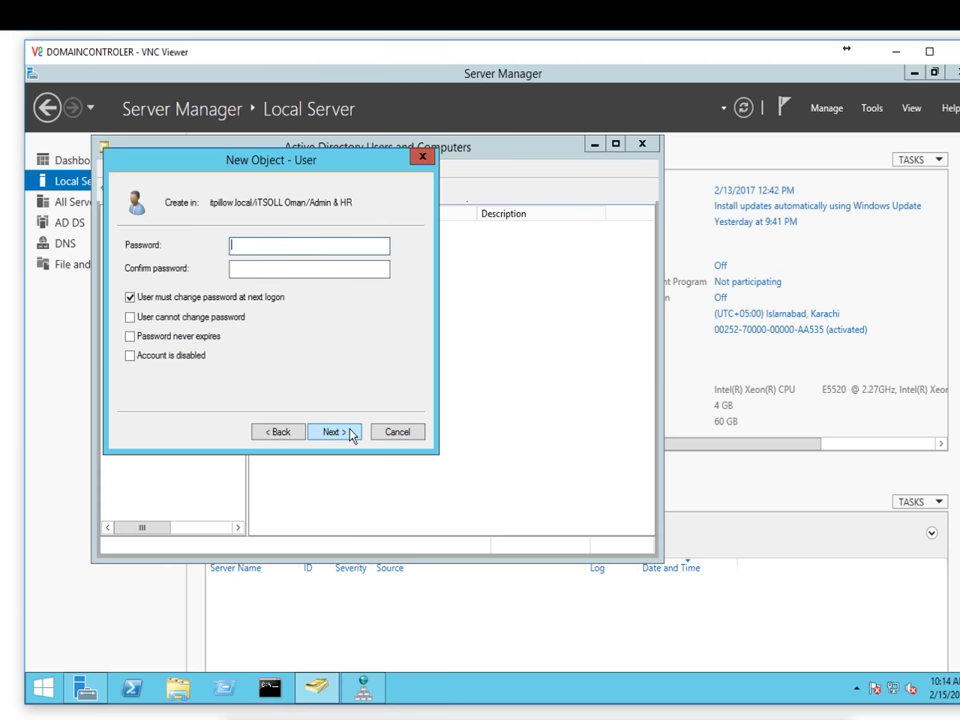
# Step: Make the password non-expiring and unchangeable by the user, set it, and finish
pyautogui.click(212, 297)
pyautogui.click(210, 316)
pyautogui.click(212, 336)
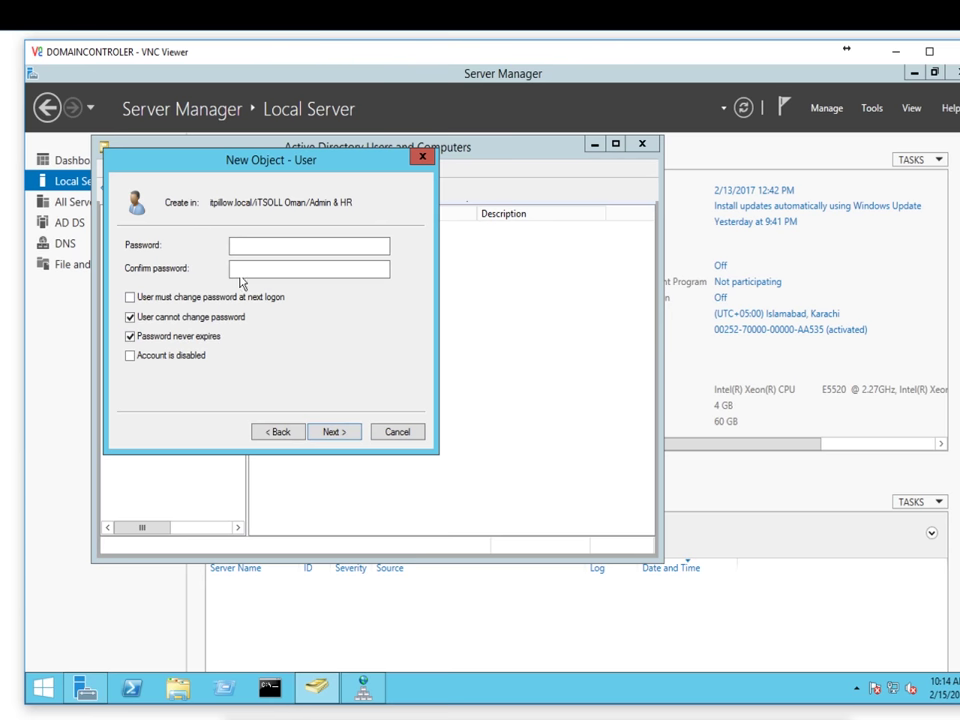
pyautogui.click(255, 247)
pyautogui.write('P@ssw0rd')
pyautogui.press('Tab')
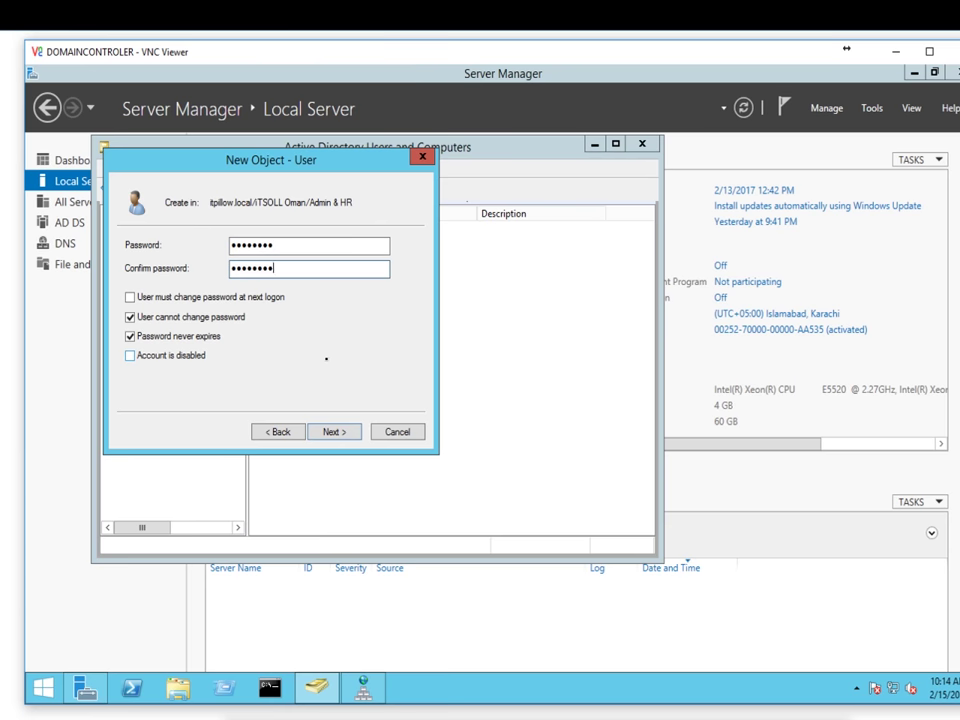
pyautogui.click(332, 434)
pyautogui.click(332, 430)
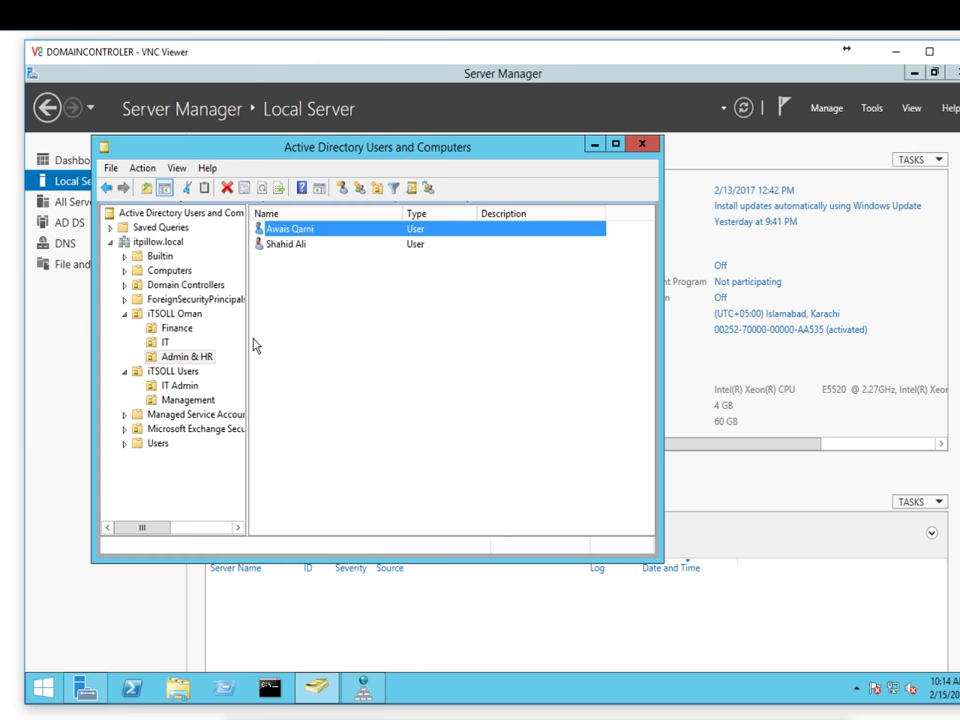
# Step: Switch to the EXCHANGESERVER session and sign in to Exchange Admin Center
pyautogui.moveTo(2, 362)
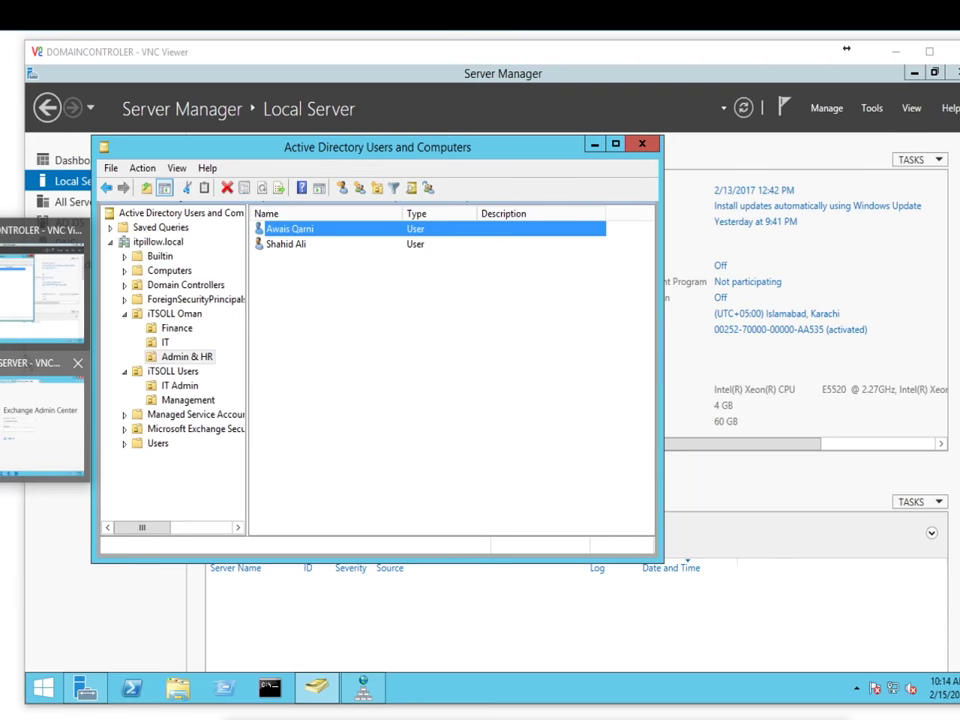
pyautogui.click(30, 380)
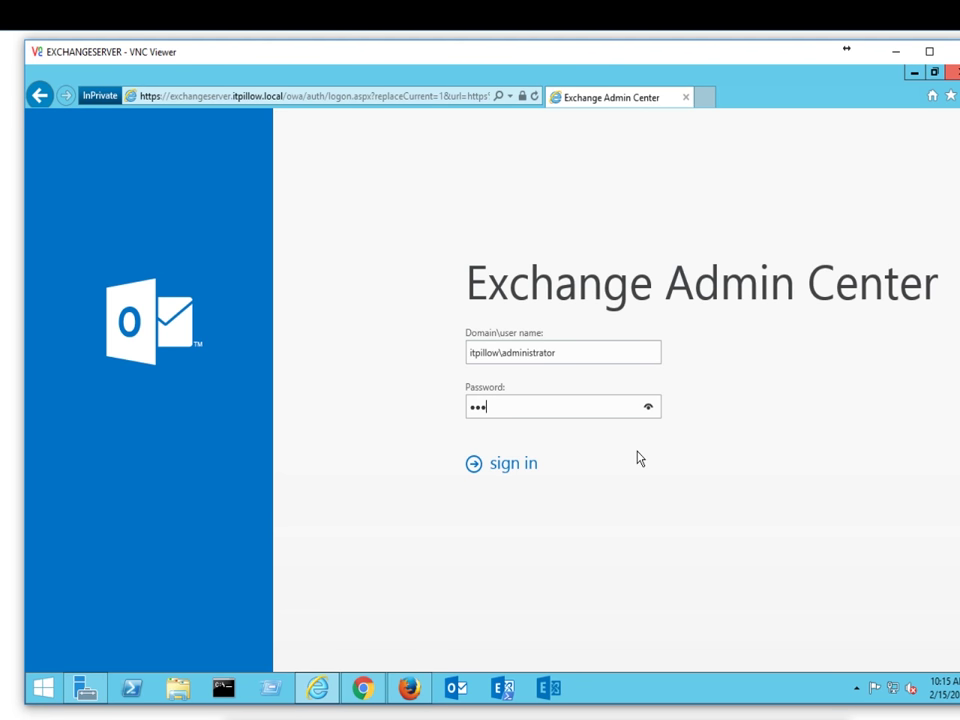
pyautogui.press('Return')
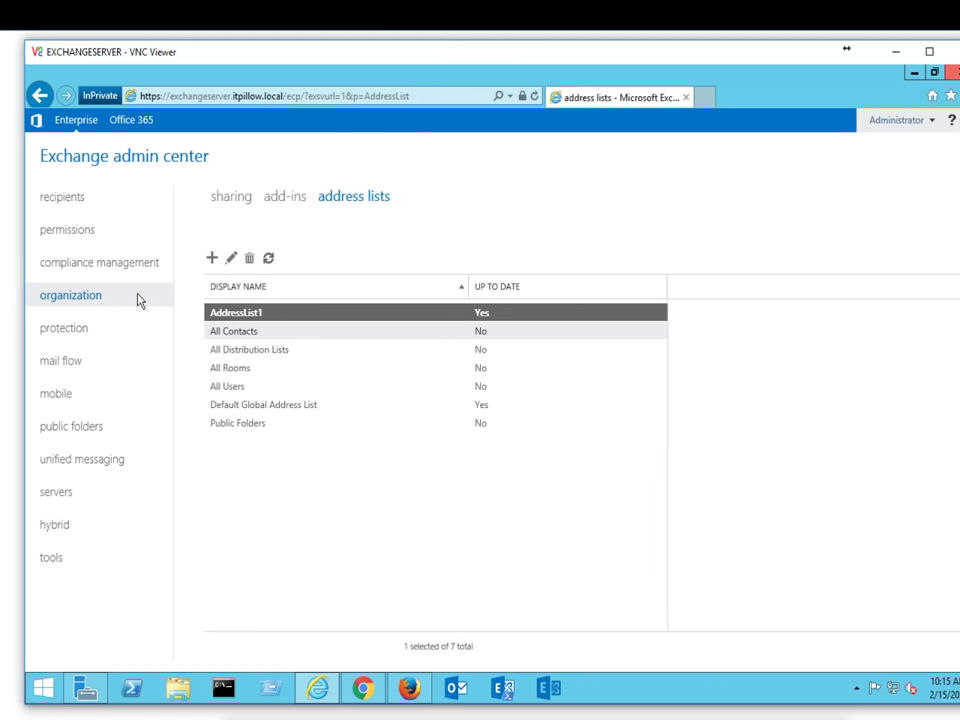
# Step: Go to recipients > mailboxes and start a new user mailbox
pyautogui.click(47, 196)
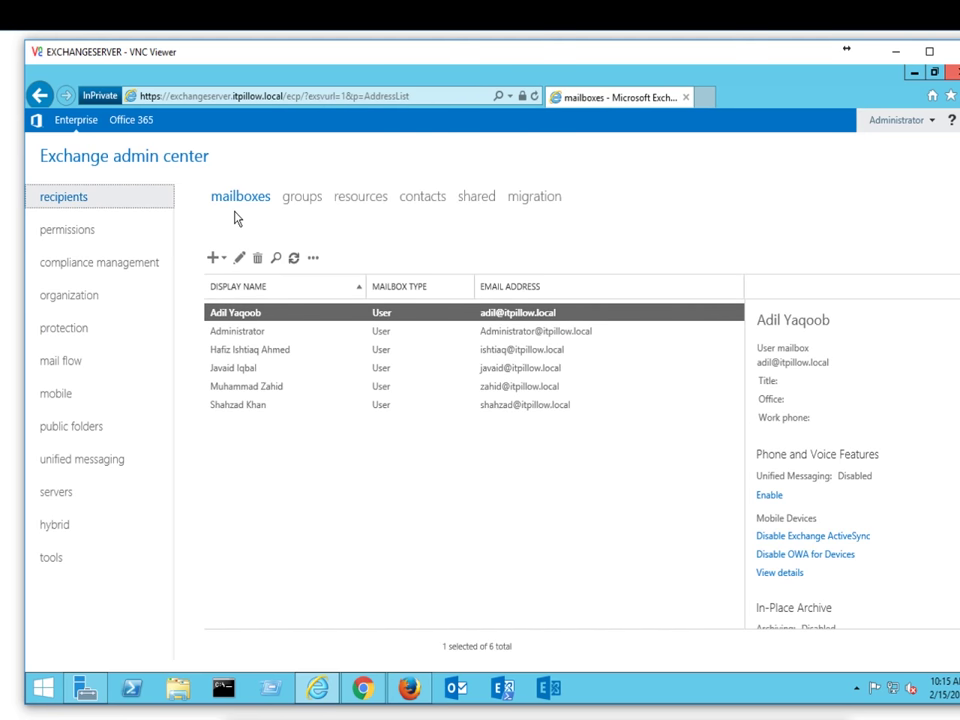
pyautogui.click(215, 262)
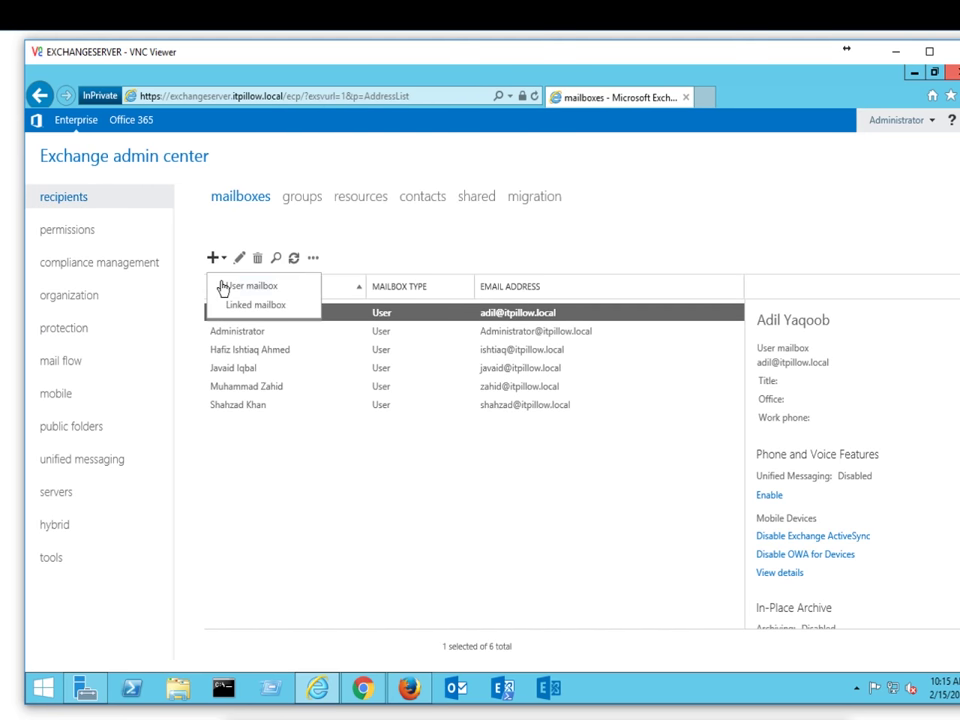
pyautogui.click(252, 286)
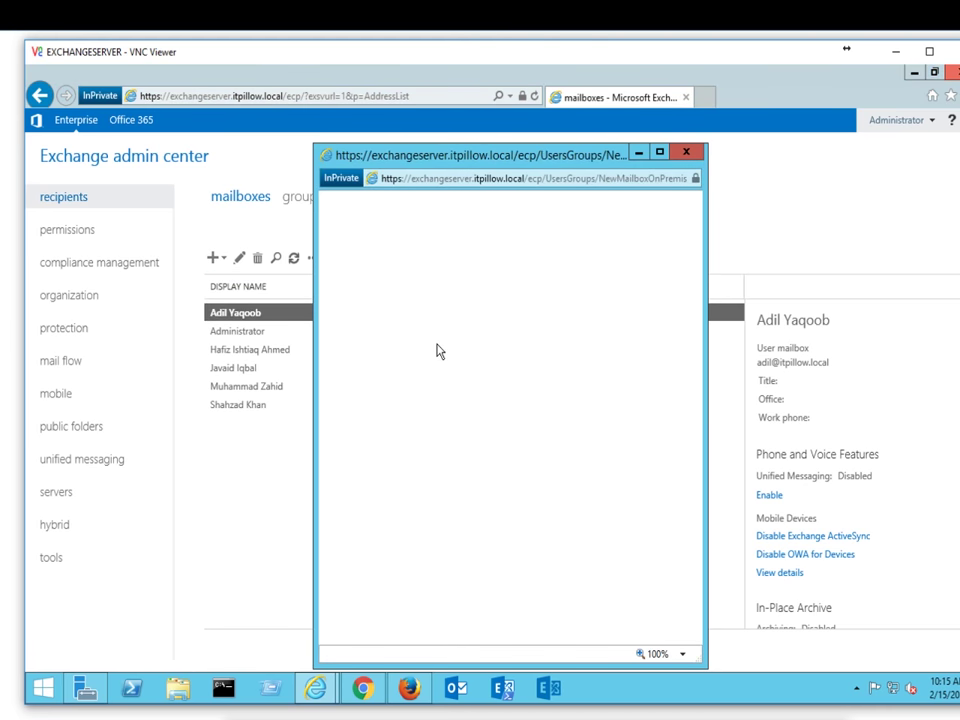
# Step: Create a mailbox for an existing directory user on the listed mailbox database
pyautogui.click(473, 350)
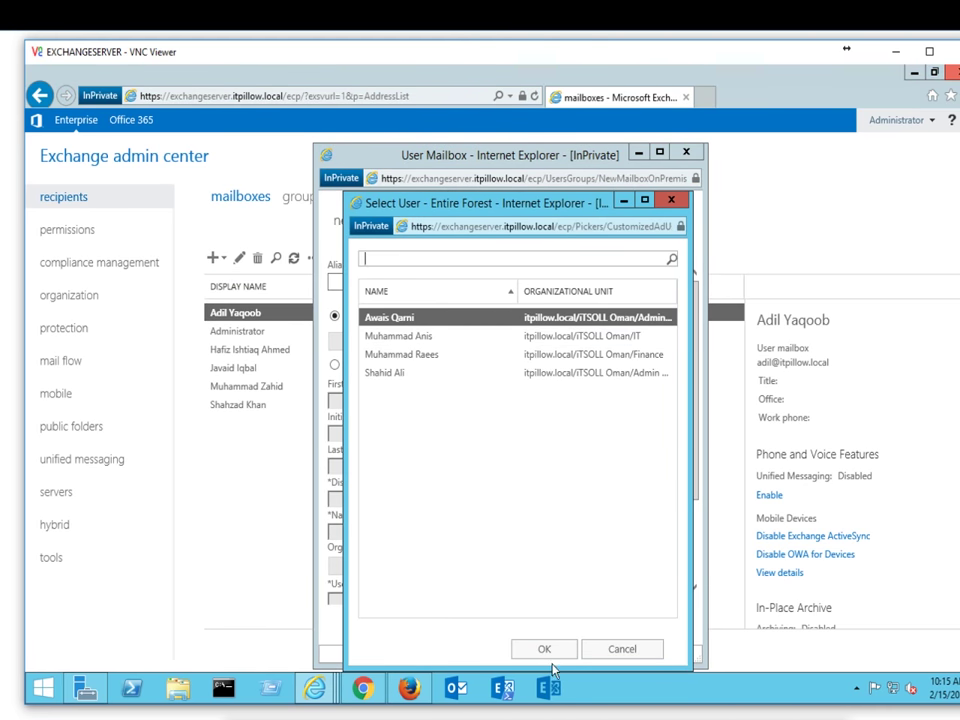
pyautogui.click(548, 650)
pyautogui.scroll(-3, 515, 540)
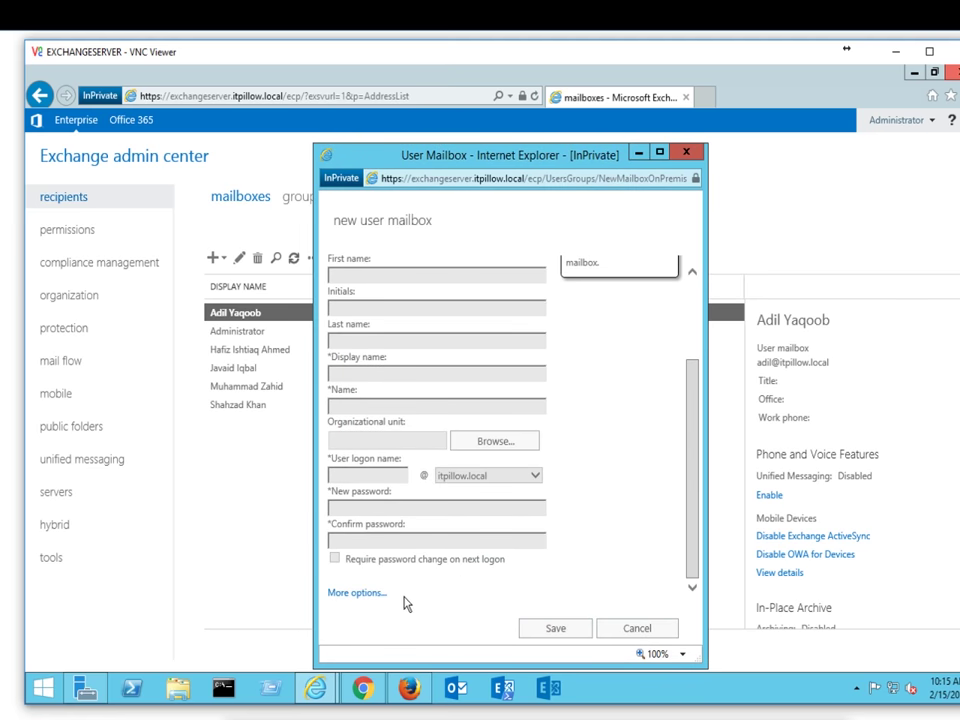
pyautogui.scroll(-4, 403, 604)
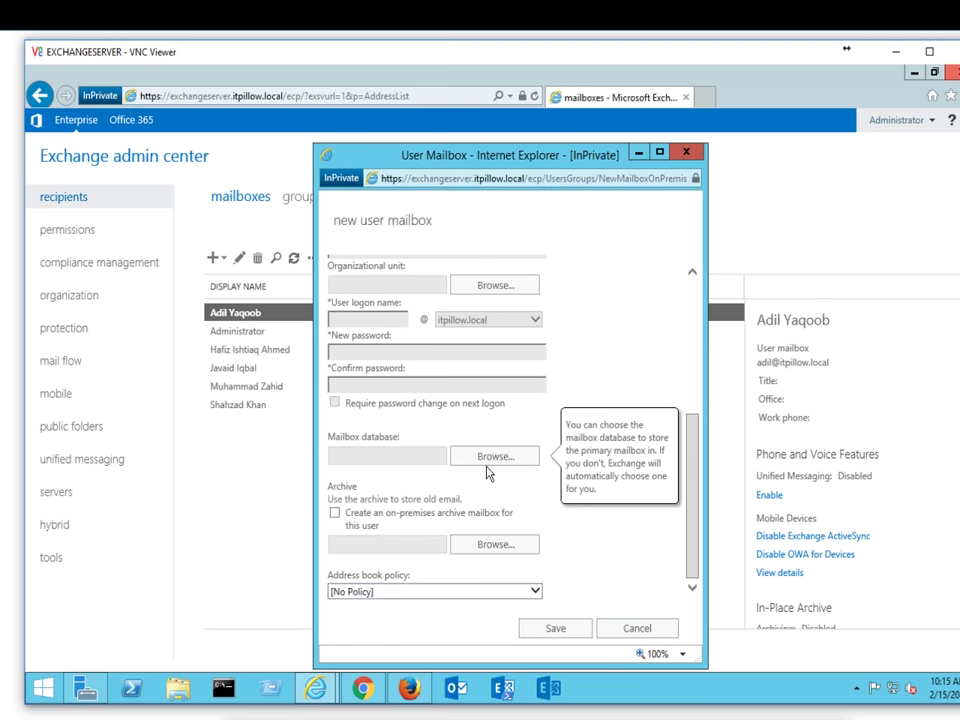
pyautogui.click(490, 458)
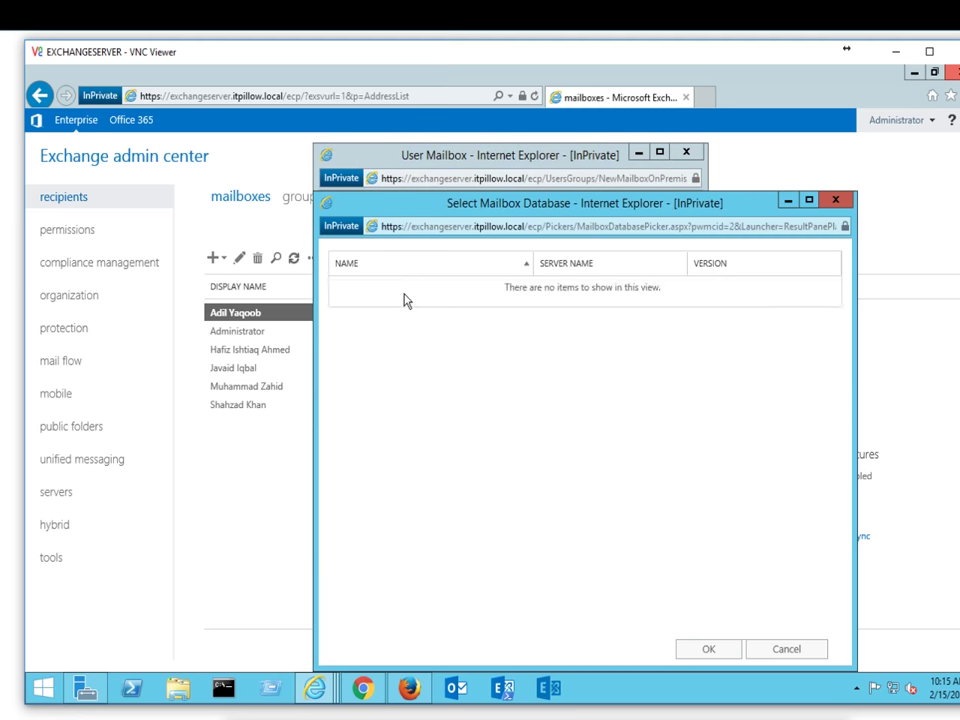
pyautogui.click(405, 292)
pyautogui.click(707, 650)
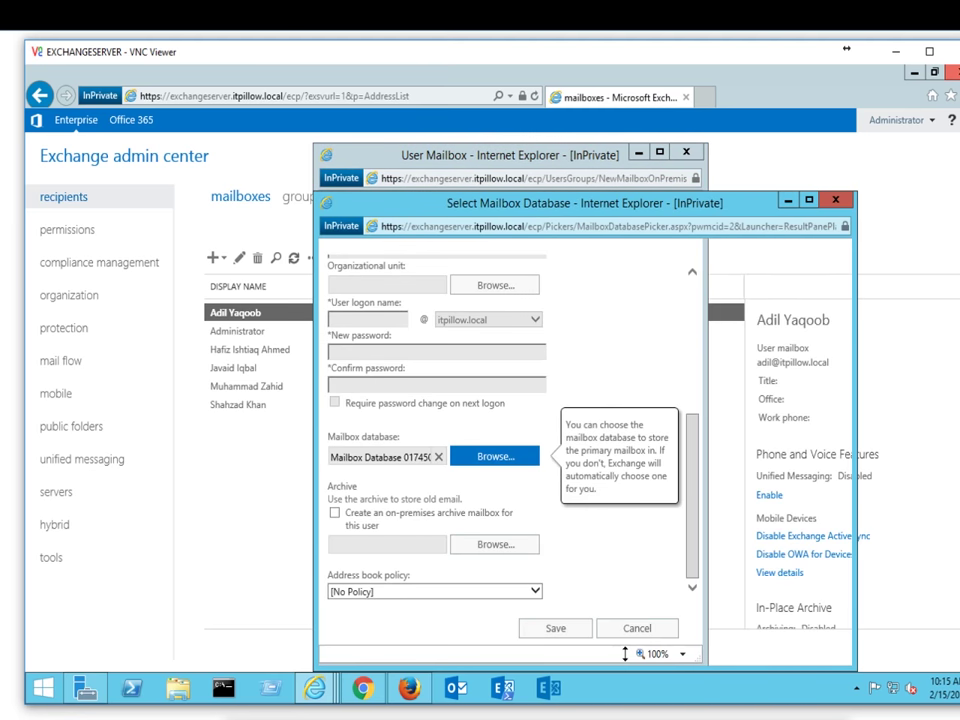
pyautogui.click(554, 629)
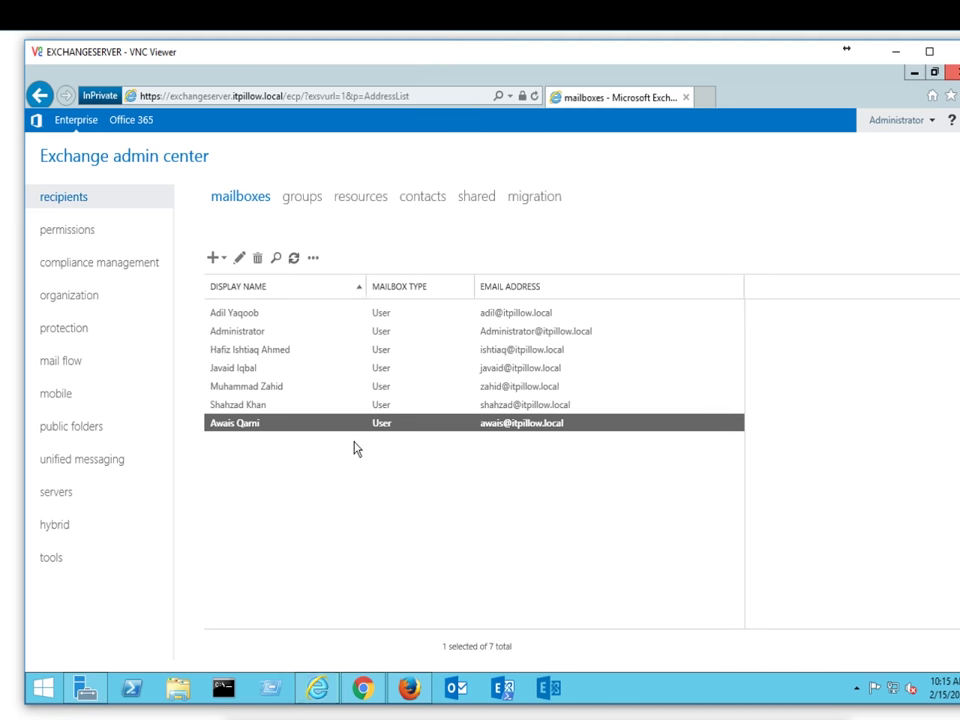
# Step: Create a second user mailbox for another existing directory user
pyautogui.click(222, 260)
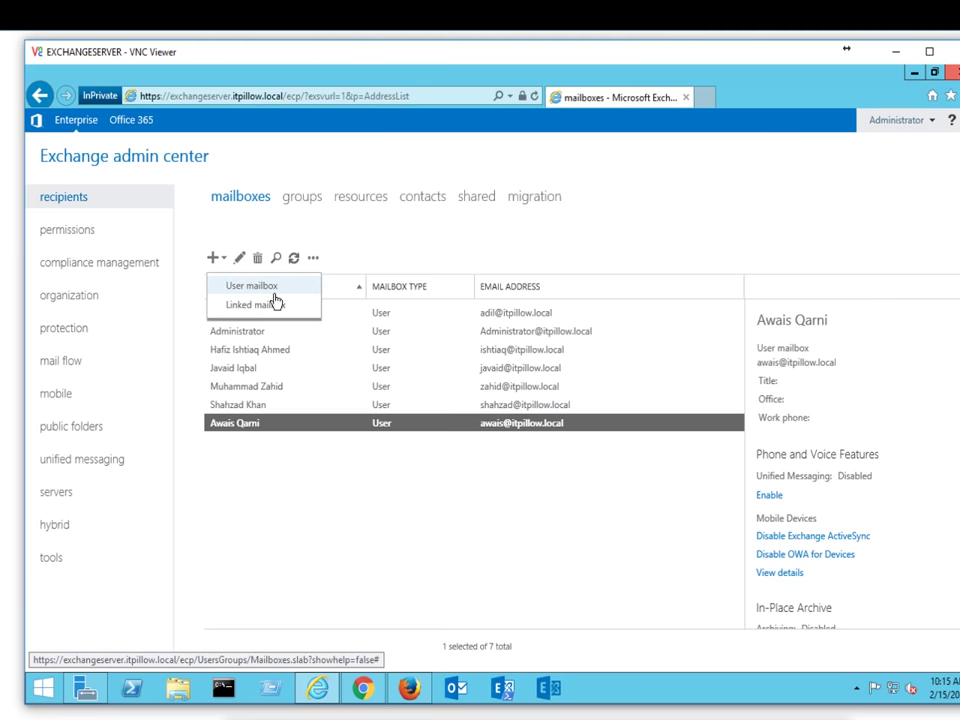
pyautogui.click(274, 286)
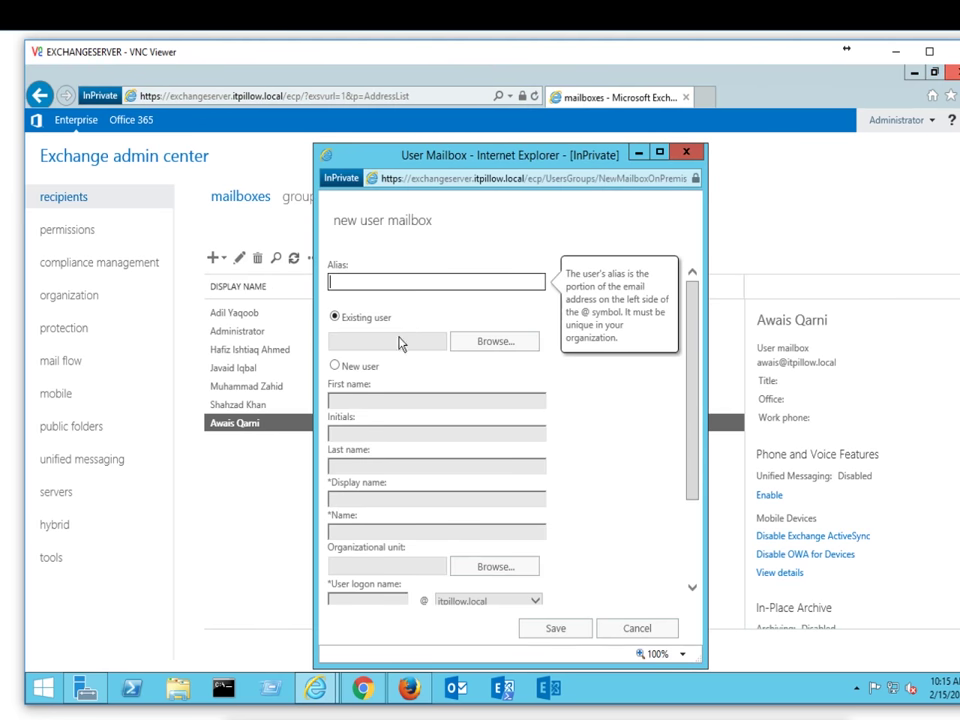
pyautogui.click(479, 348)
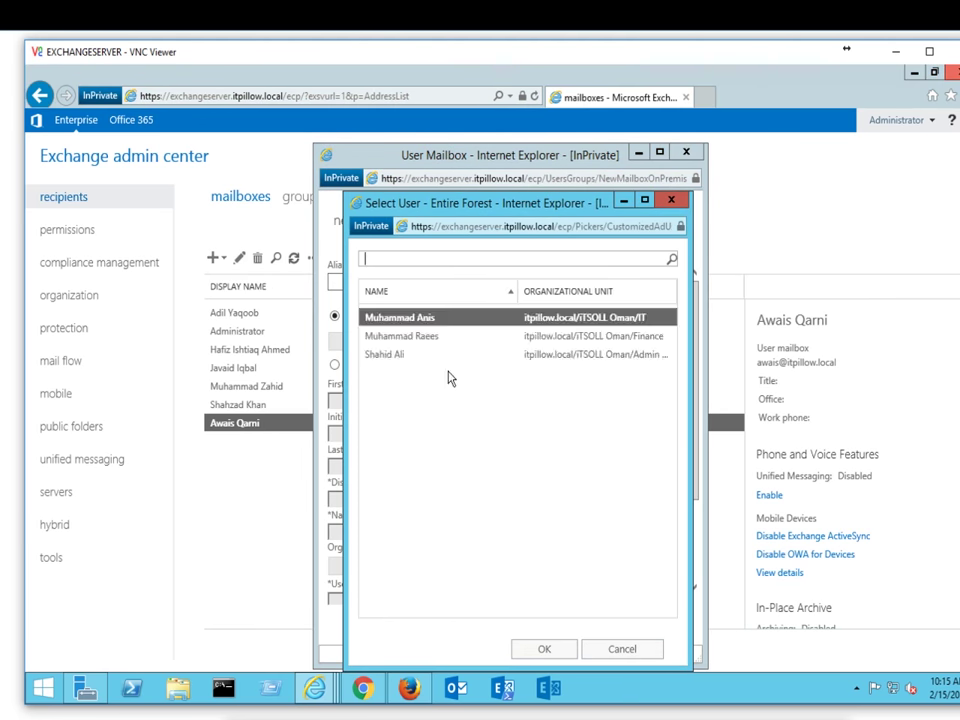
pyautogui.click(543, 648)
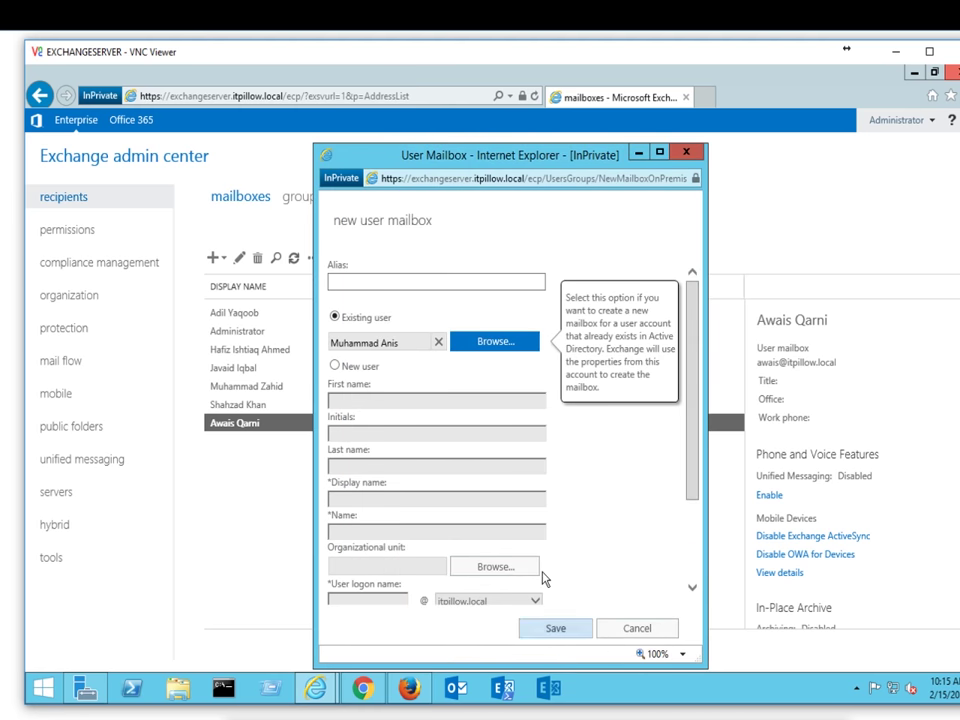
pyautogui.click(560, 629)
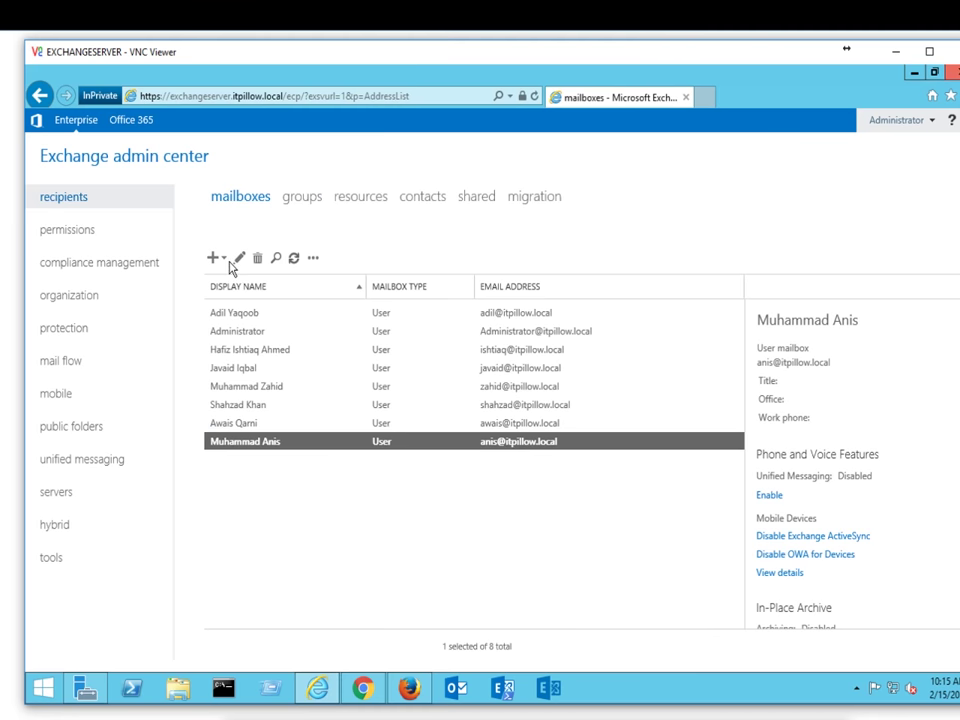
# Step: Create a third user mailbox for an existing user on the only mailbox database
pyautogui.click(215, 259)
pyautogui.click(224, 285)
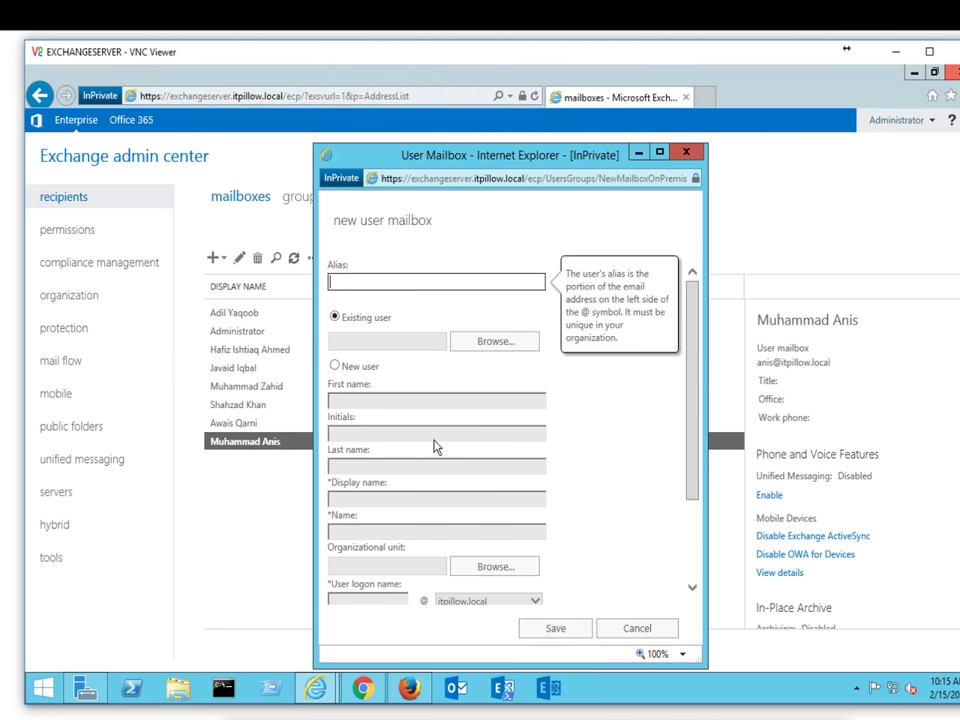
pyautogui.click(485, 342)
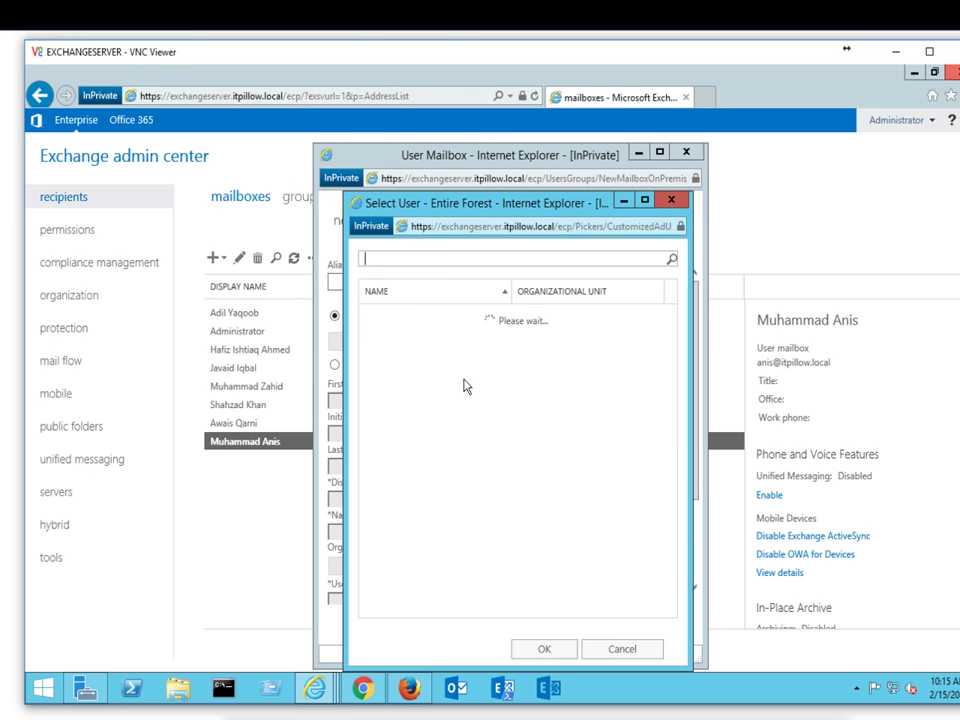
pyautogui.click(544, 649)
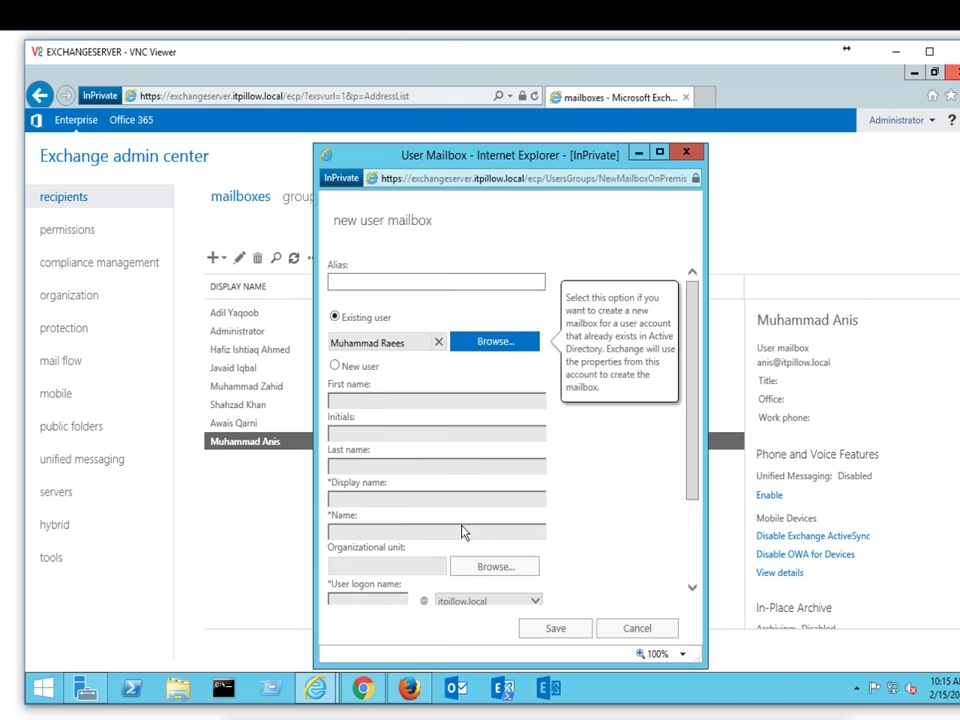
pyautogui.scroll(-3, 461, 531)
pyautogui.click(376, 592)
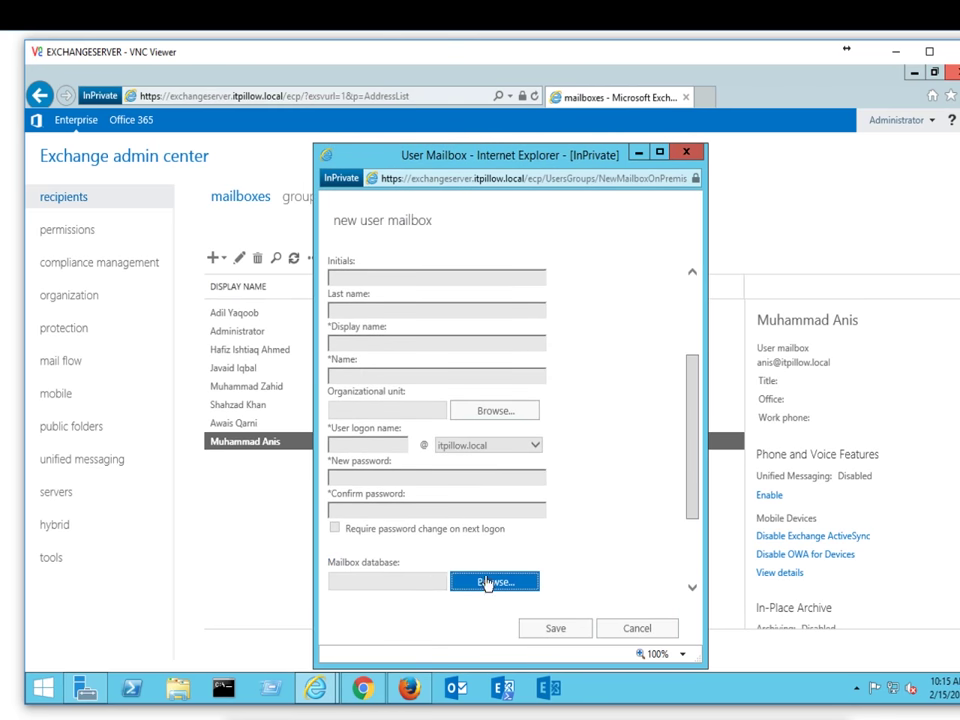
pyautogui.click(489, 581)
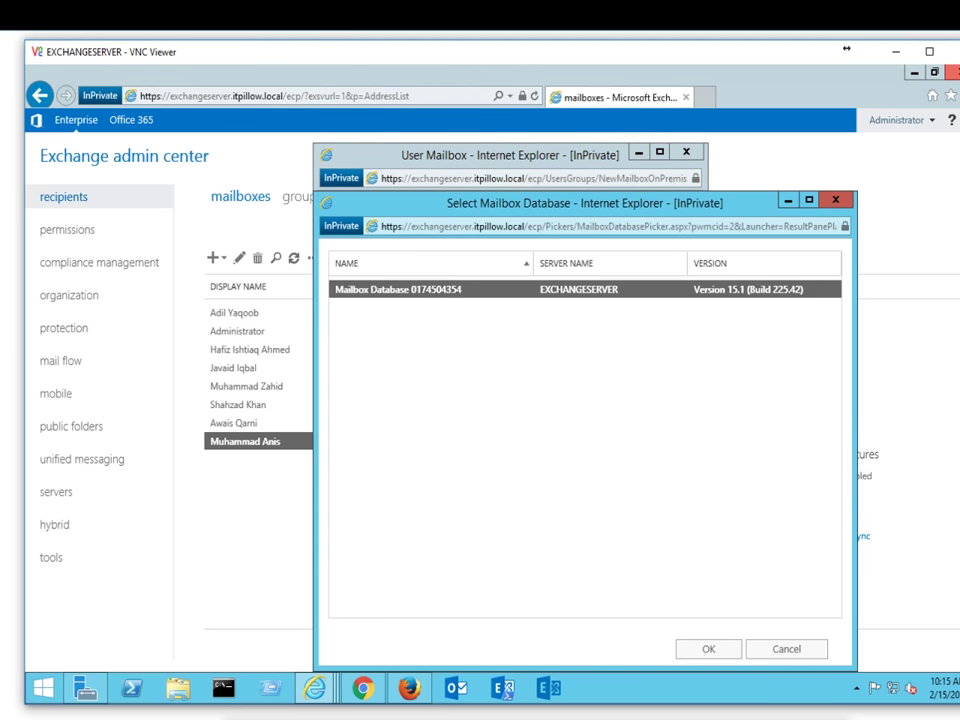
pyautogui.click(718, 652)
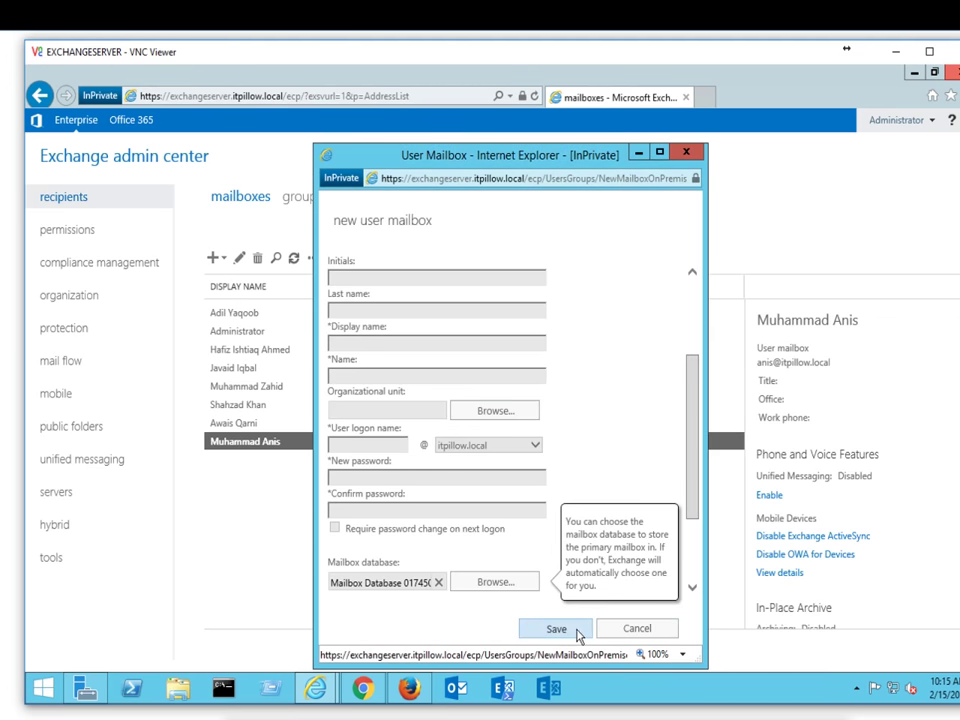
pyautogui.click(555, 630)
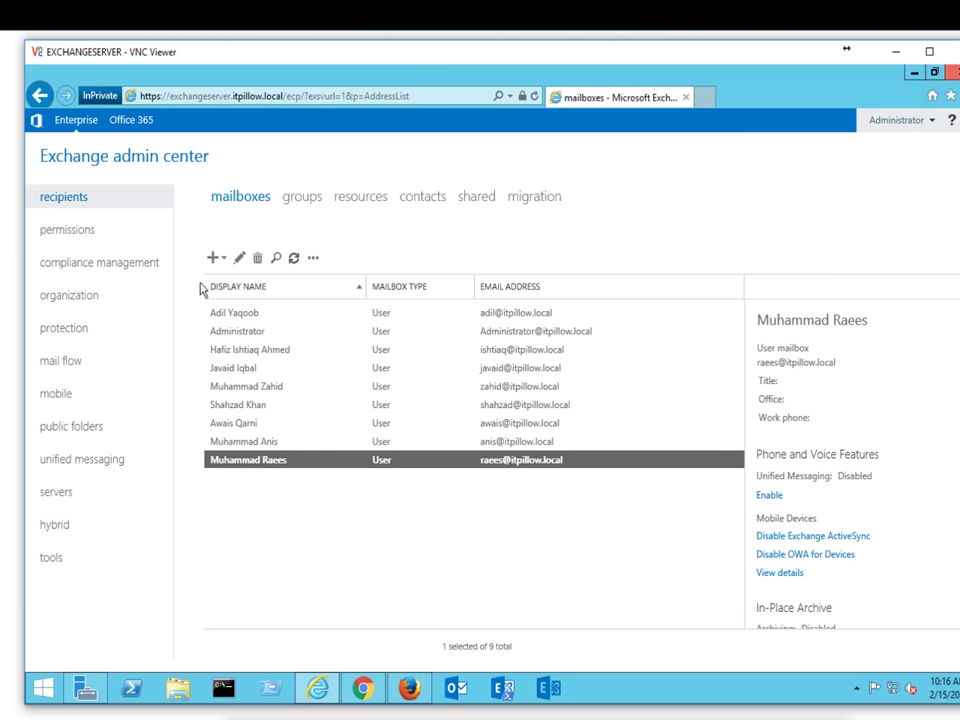
# Step: Create a fourth user mailbox for an existing directory user, choosing the mailbox database
pyautogui.click(213, 258)
pyautogui.click(240, 286)
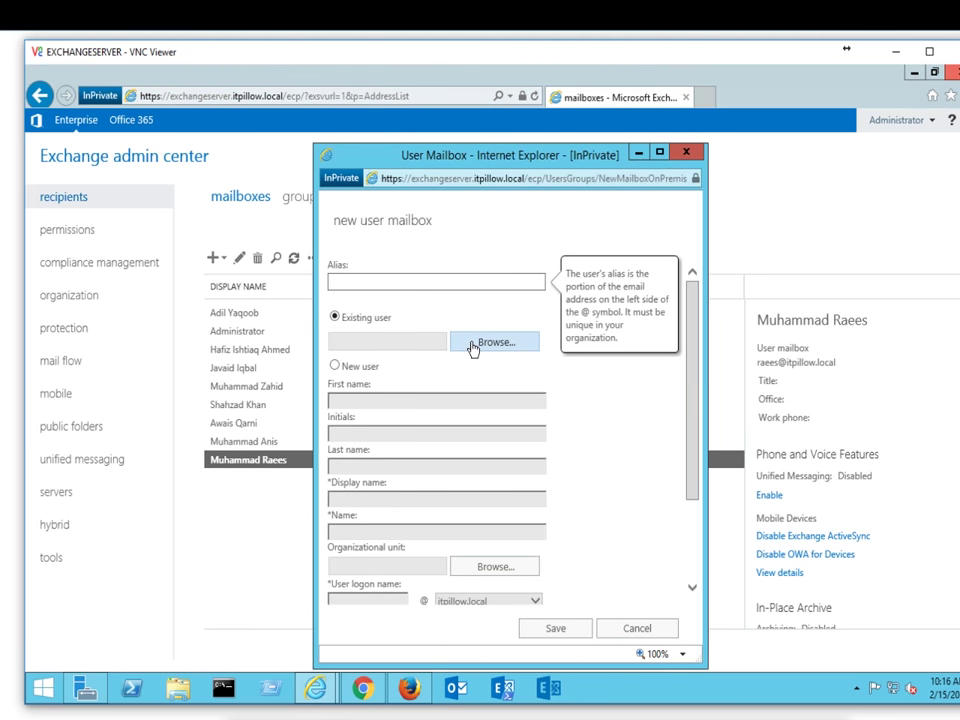
pyautogui.click(471, 344)
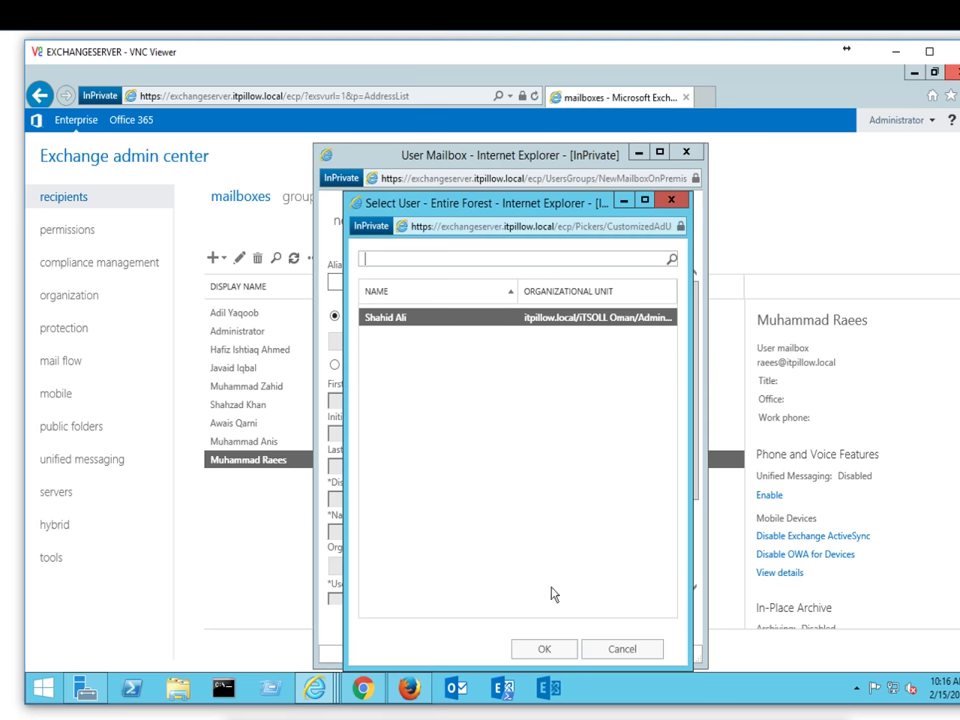
pyautogui.click(544, 649)
pyautogui.scroll(-5, 560, 605)
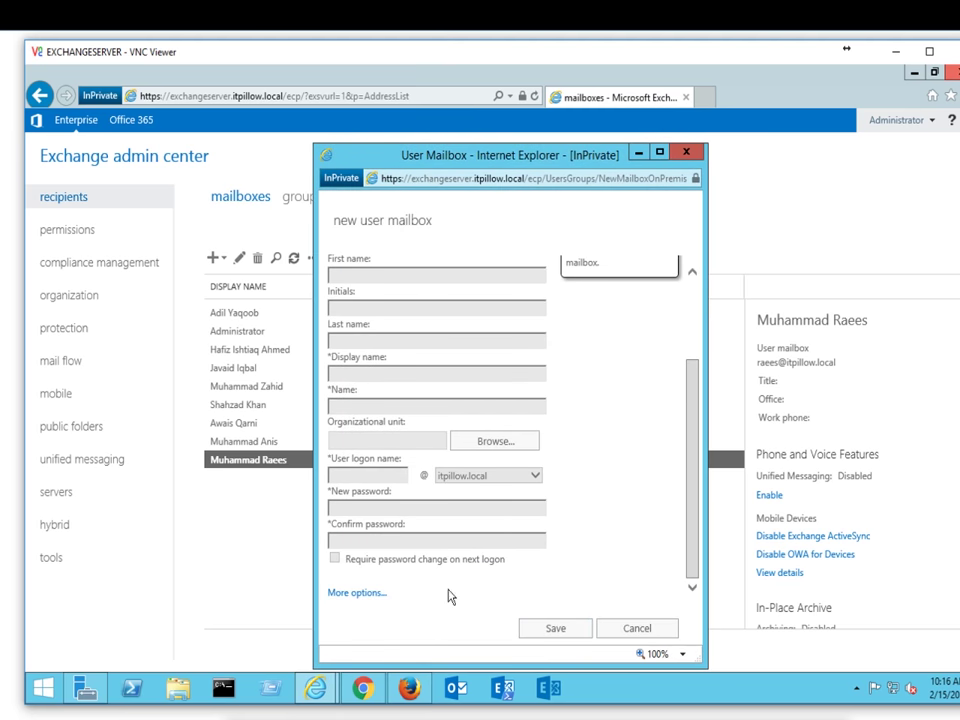
pyautogui.click(401, 597)
pyautogui.scroll(-3, 422, 561)
pyautogui.click(483, 458)
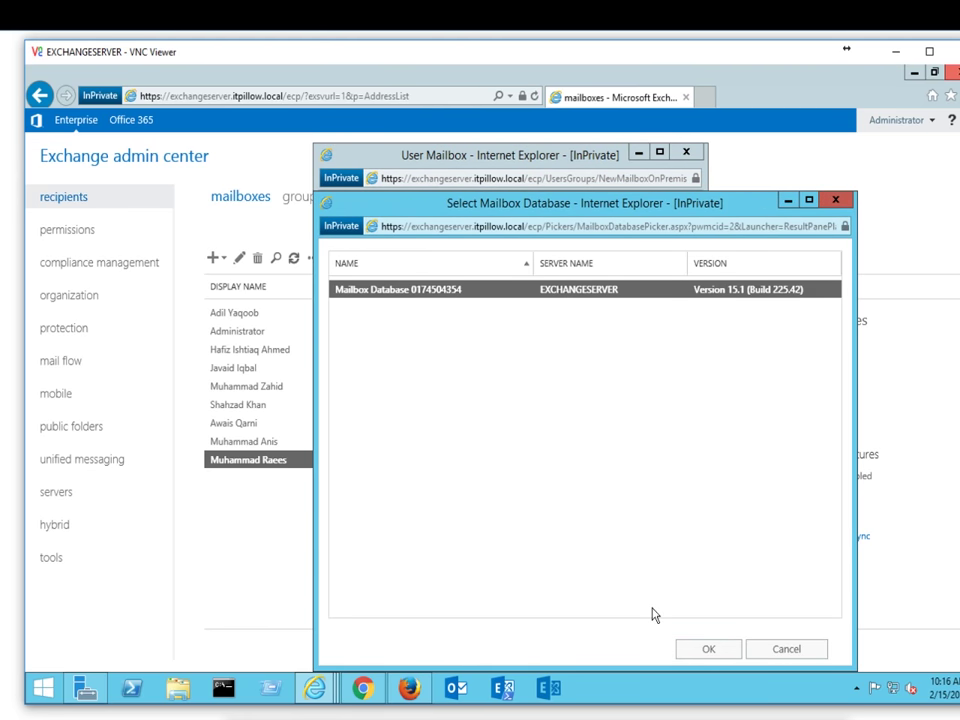
pyautogui.click(718, 649)
pyautogui.click(583, 634)
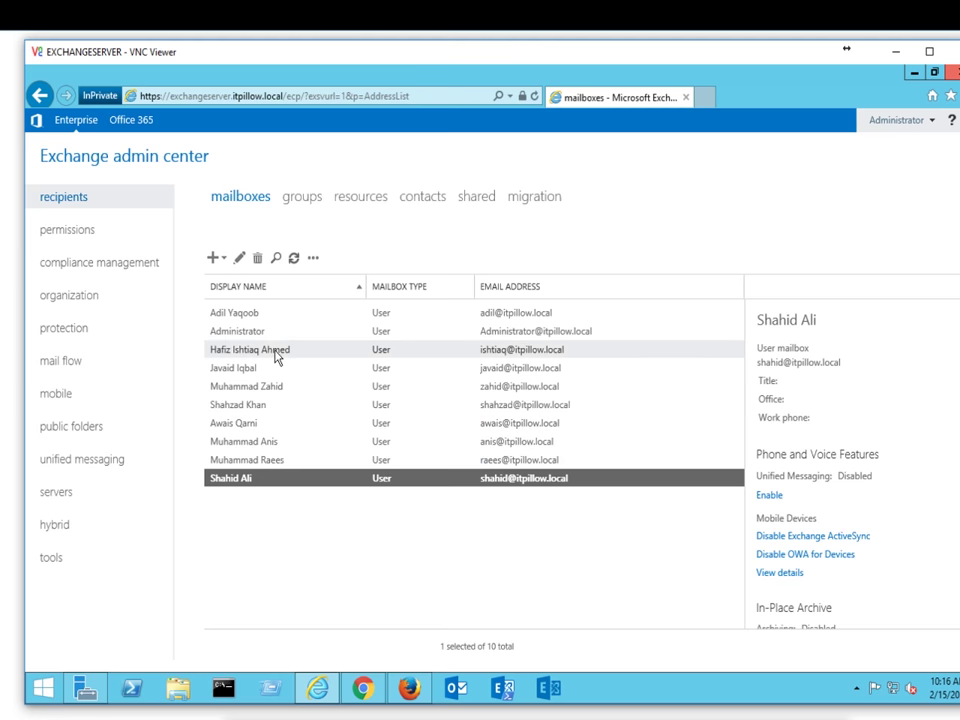
# Step: Select the target mailbox in the list and open it for editing
pyautogui.click(258, 424)
pyautogui.click(263, 442)
pyautogui.click(266, 463)
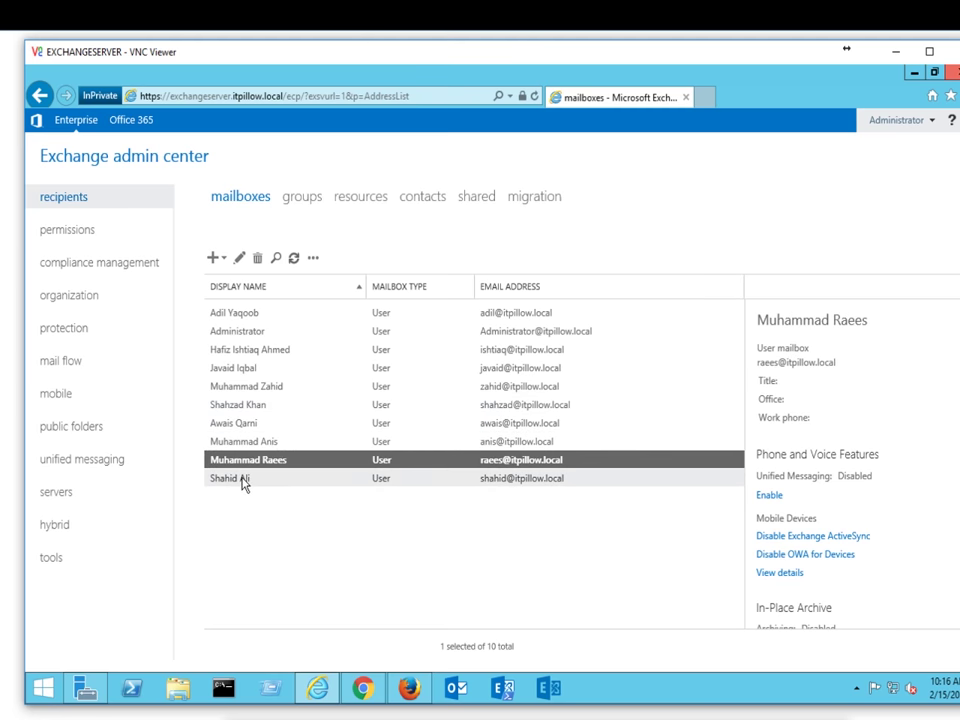
pyautogui.click(258, 425)
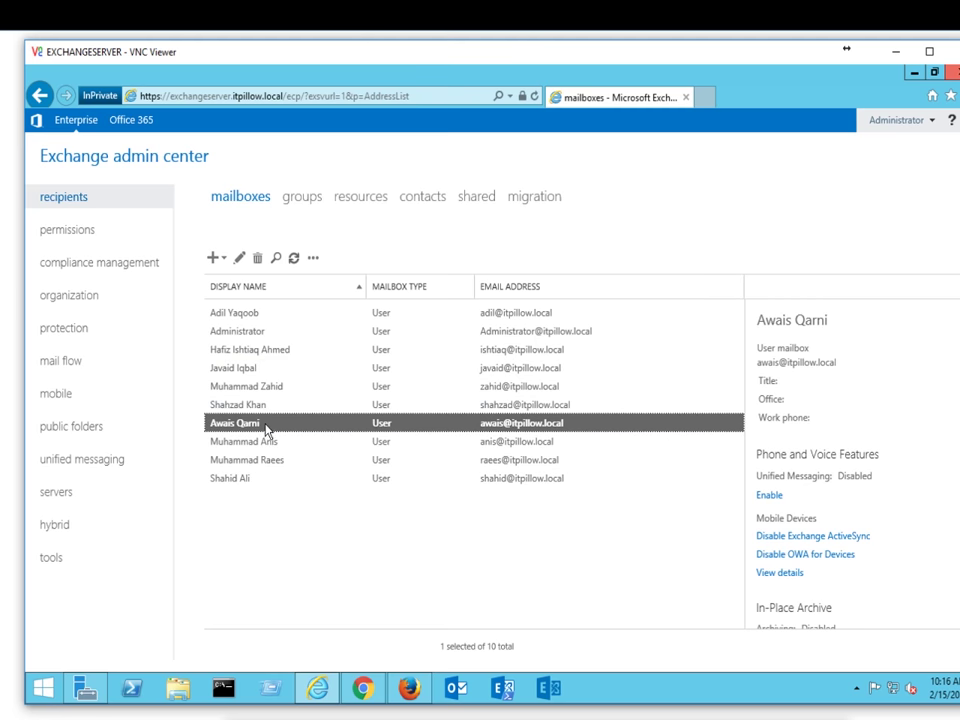
pyautogui.click(240, 259)
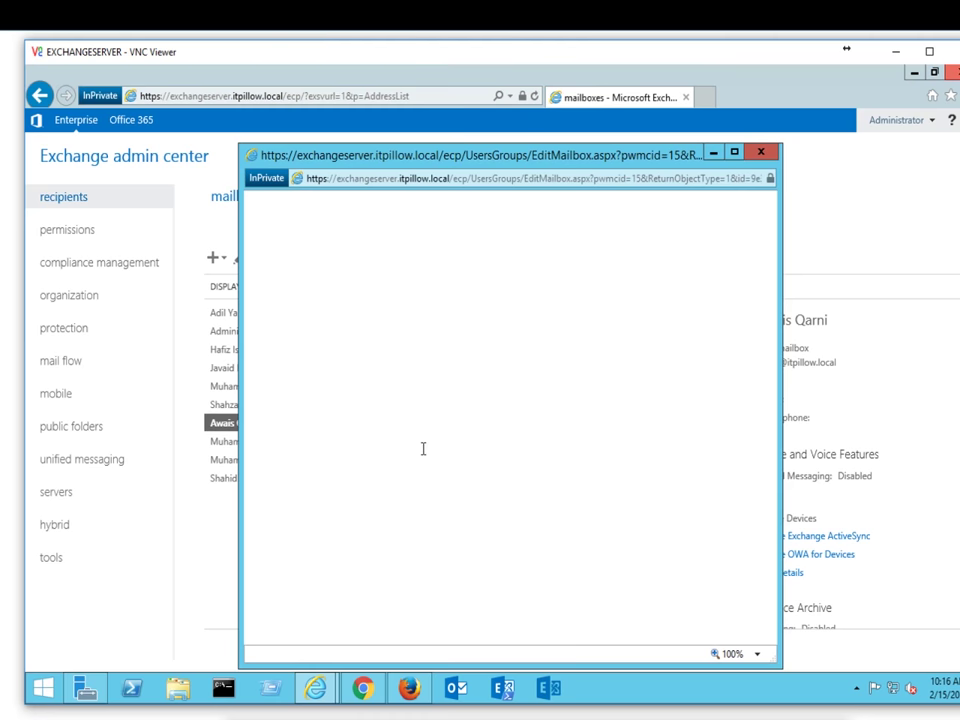
# Step: Set custom attribute 2 to iTSOLLOMAN and save the mailbox
pyautogui.click(425, 578)
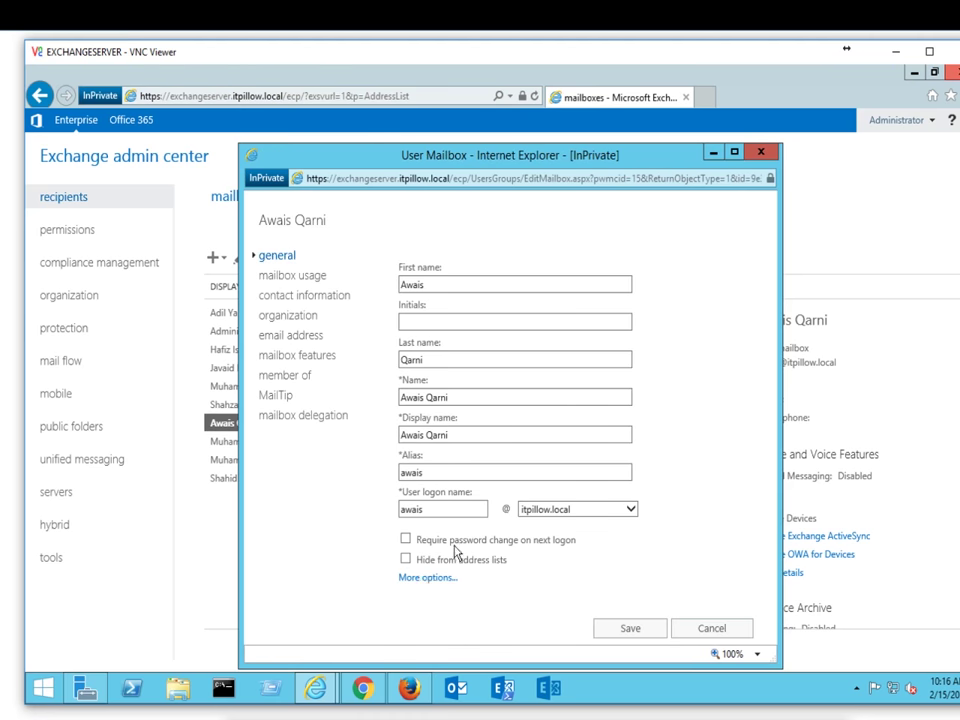
pyautogui.click(406, 475)
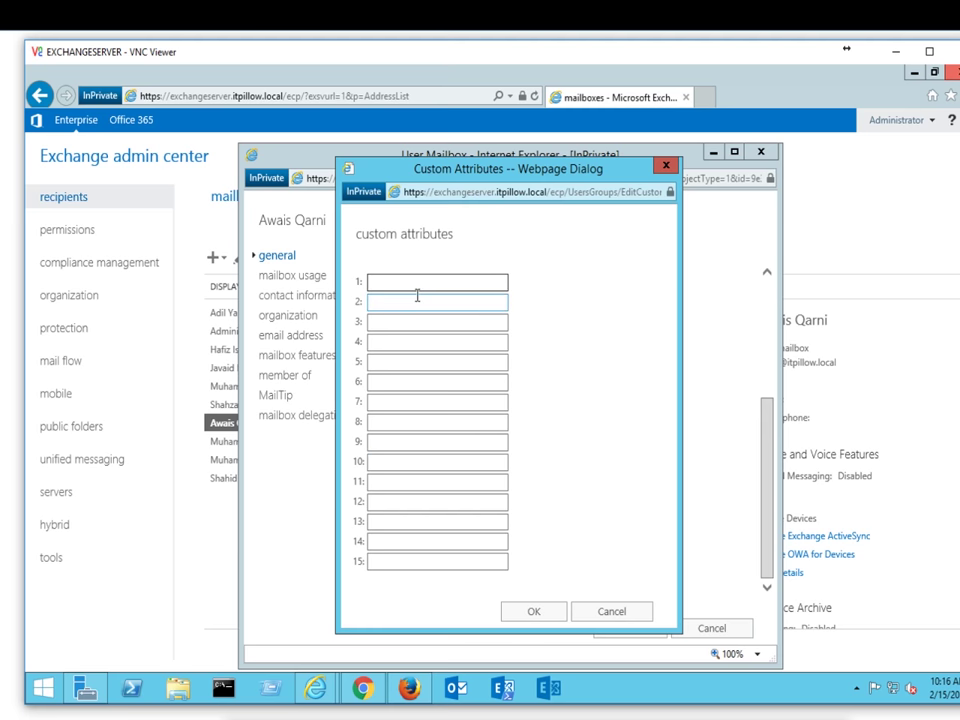
pyautogui.click(417, 300)
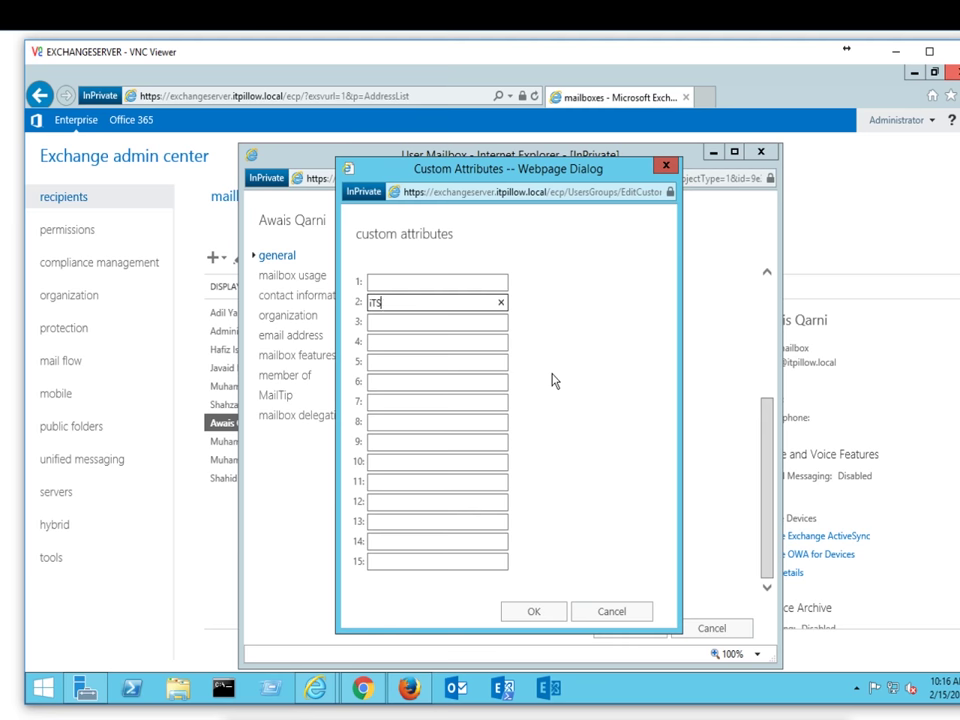
pyautogui.write('OMAN')
pyautogui.moveTo(441, 305); pyautogui.dragTo(343, 305)
pyautogui.hotkey('ctrl', 'c')
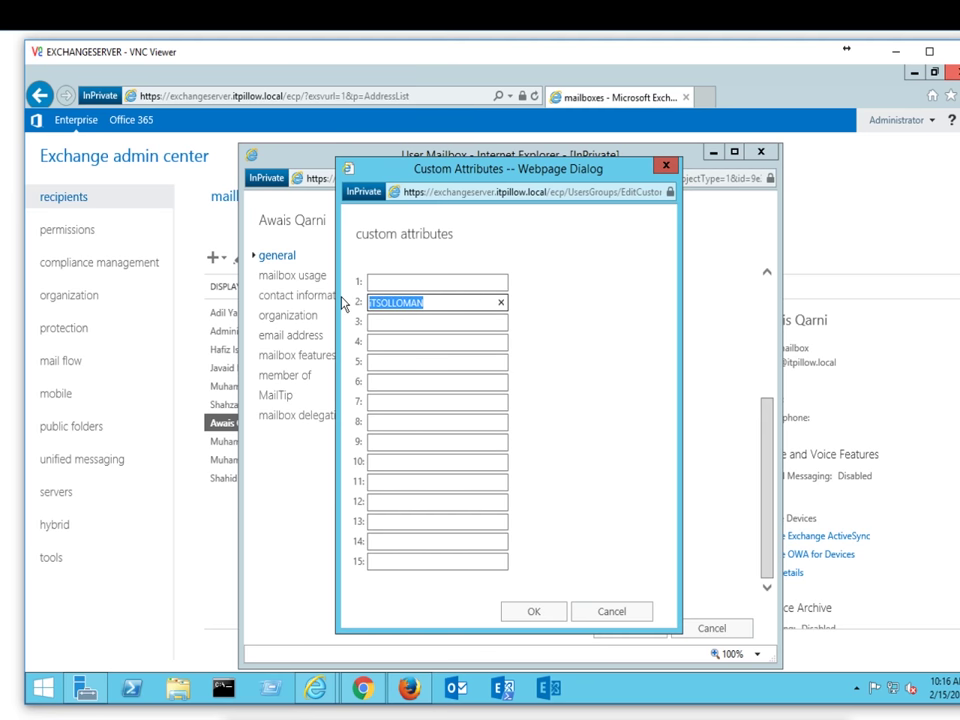
pyautogui.click(547, 616)
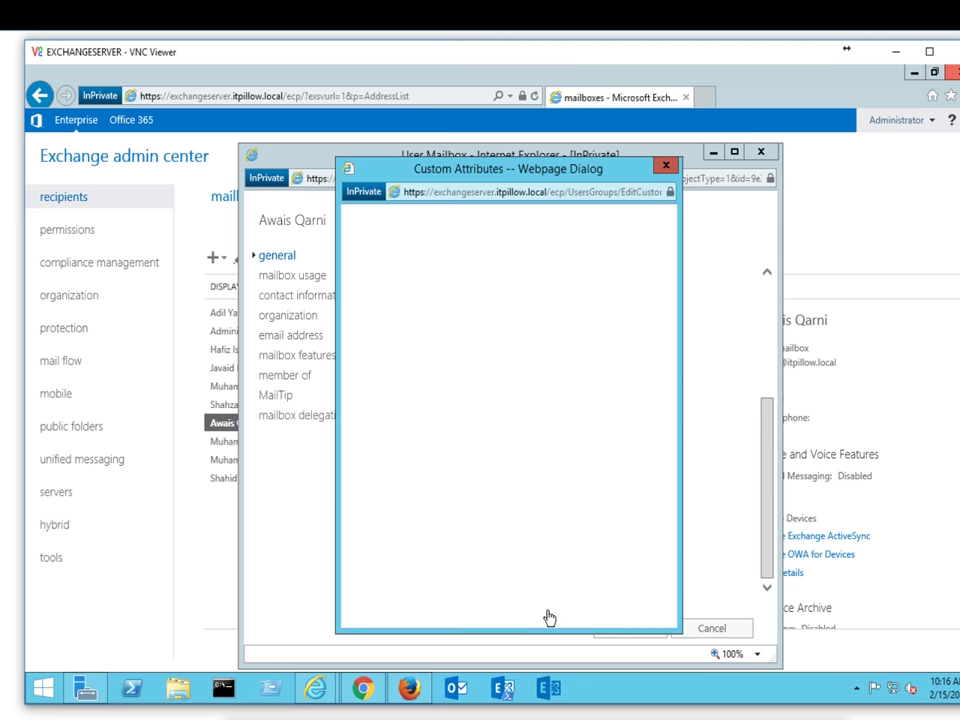
pyautogui.click(624, 632)
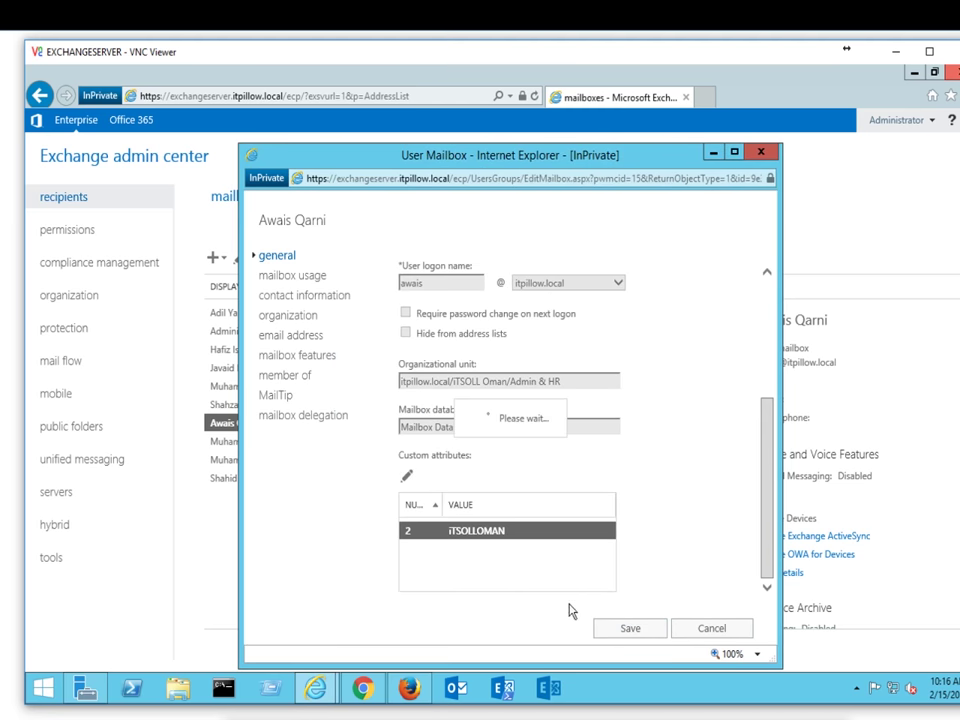
# Step: Set custom attribute 2 to iTSOLLOMAN on the next remaining mailbox and save it
pyautogui.click(248, 441)
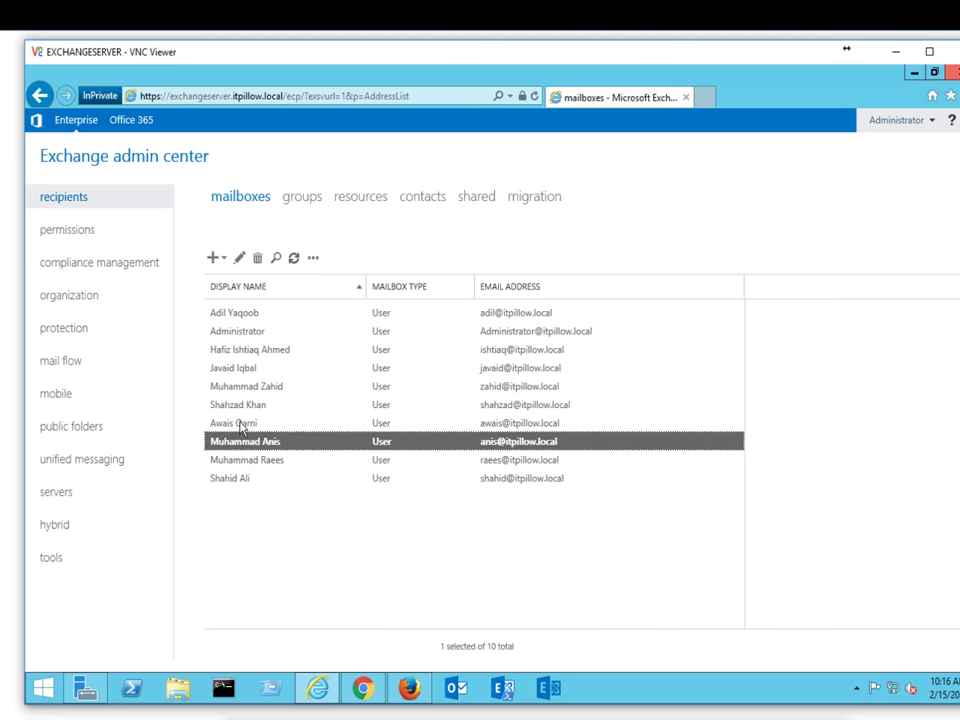
pyautogui.click(240, 258)
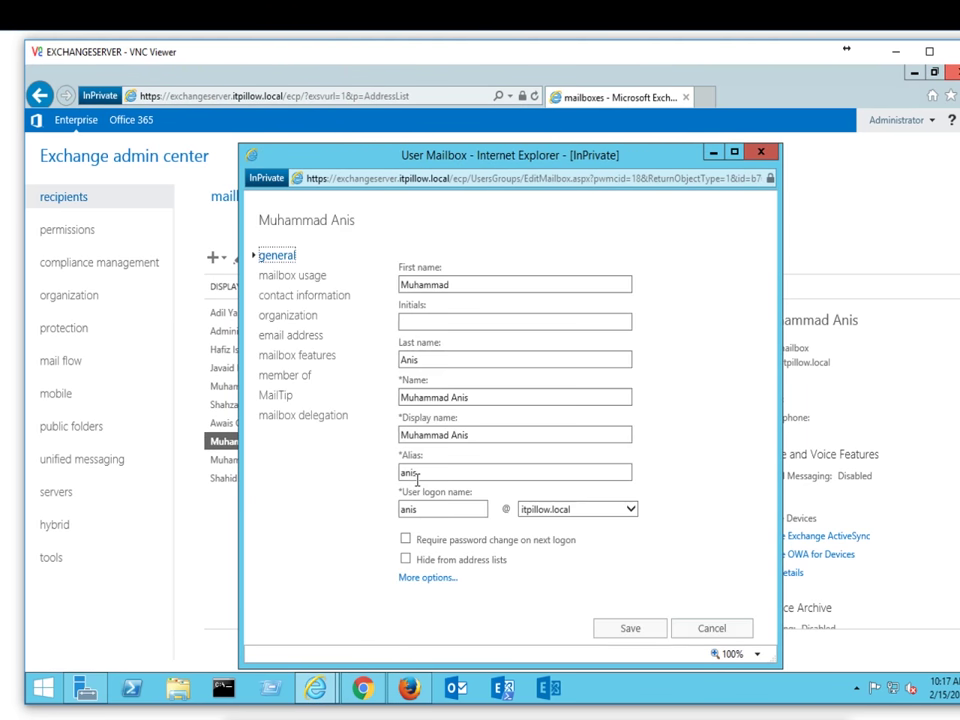
pyautogui.click(404, 574)
pyautogui.scroll(-2, 437, 566)
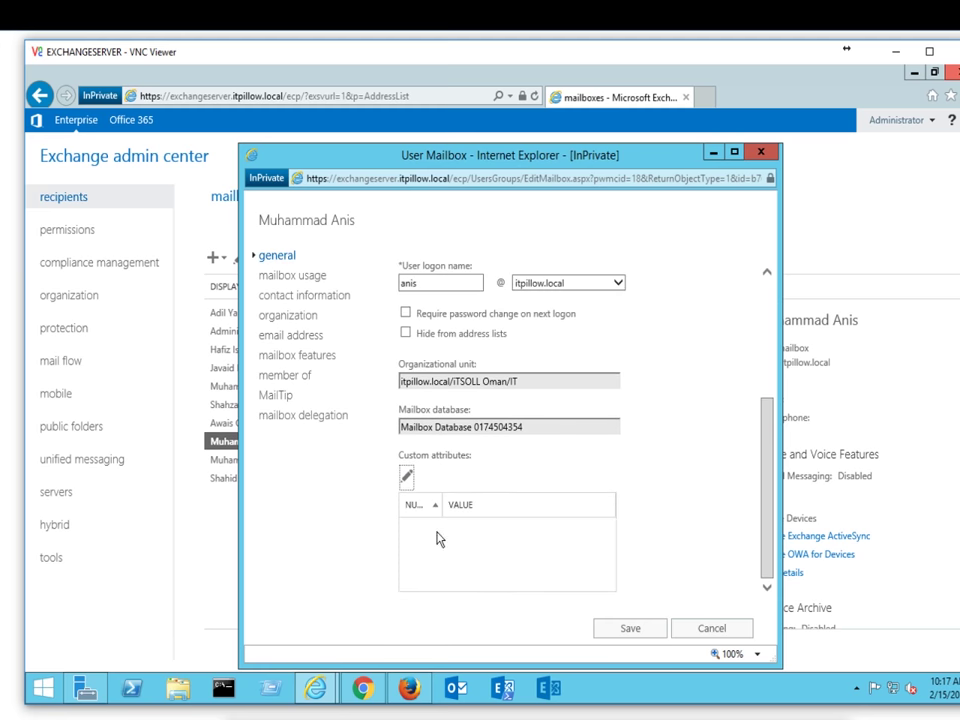
pyautogui.click(408, 478)
pyautogui.click(422, 303)
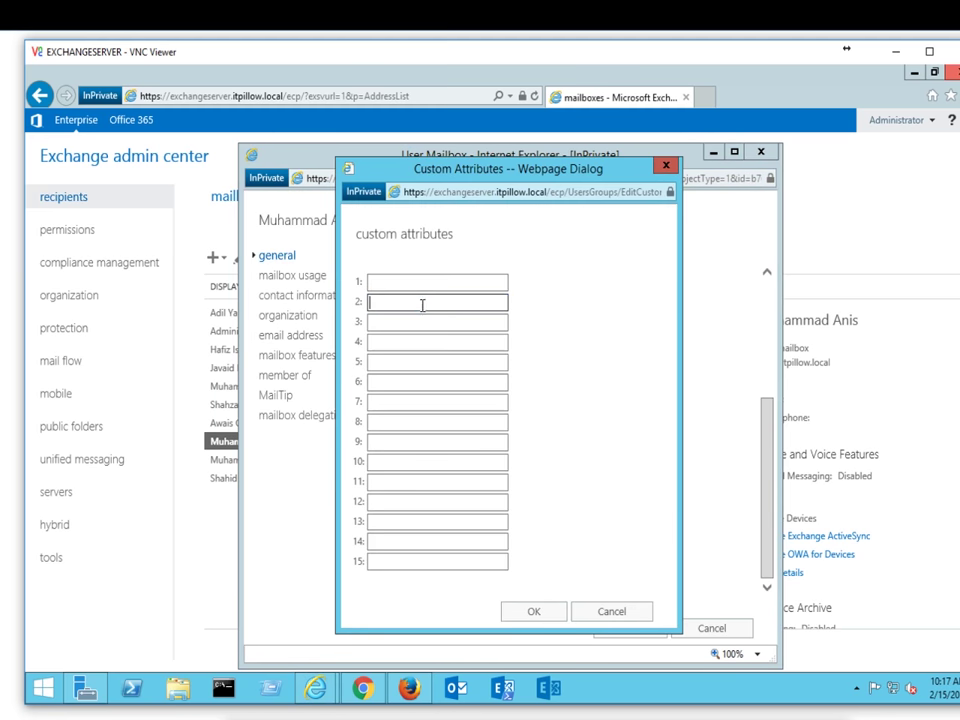
pyautogui.write('ITSOLLOMAN')
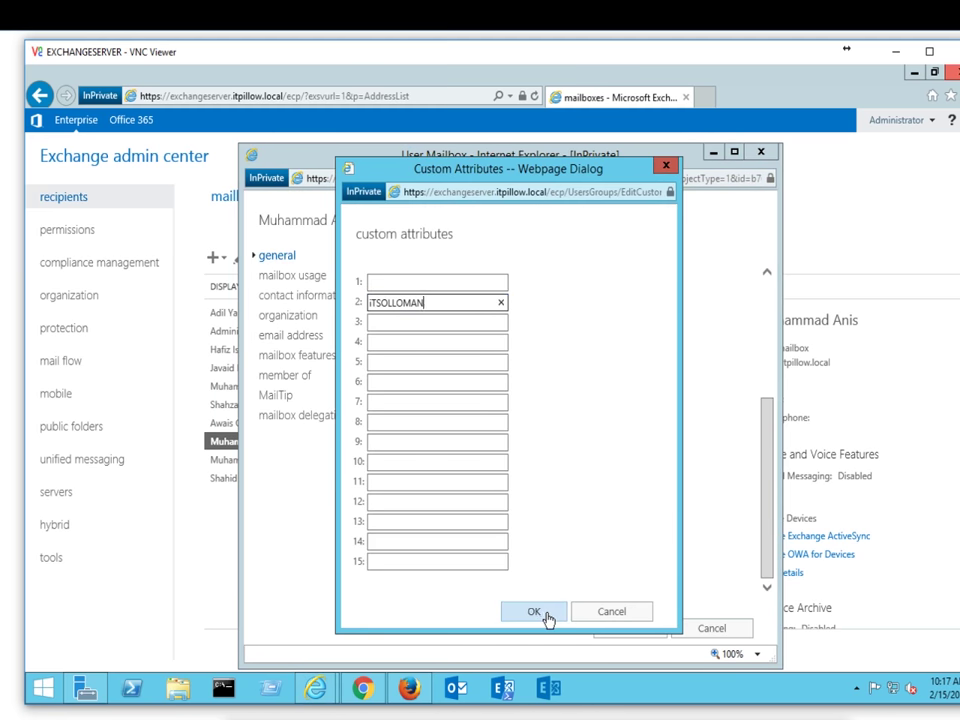
pyautogui.click(540, 614)
pyautogui.click(625, 630)
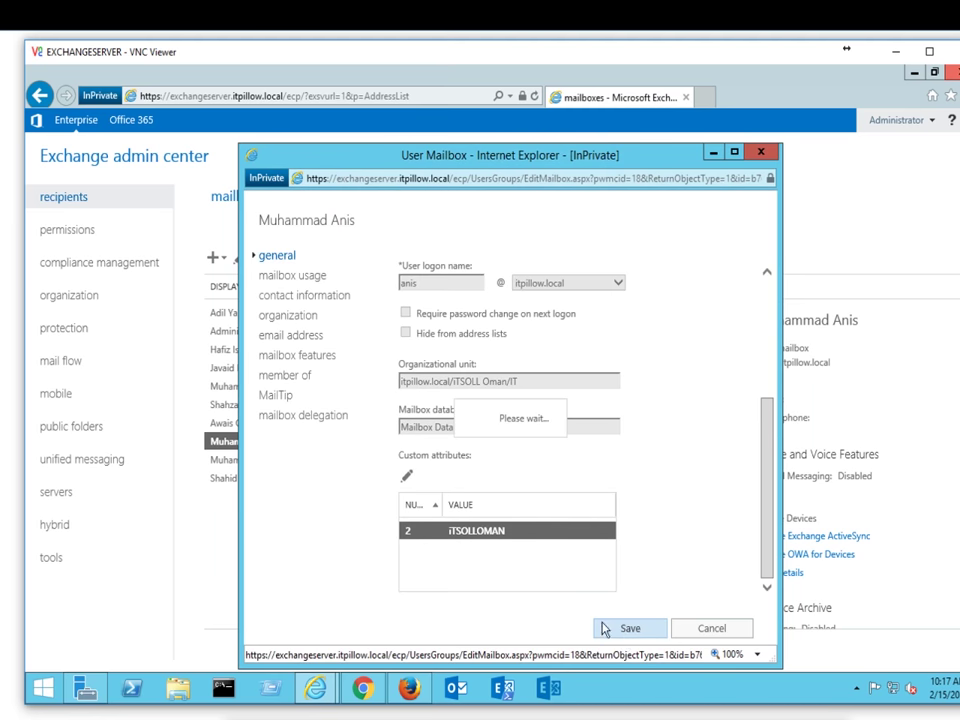
# Step: Paste iTSOLLOMAN into custom attribute 2 of another mailbox and save it
pyautogui.click(285, 459)
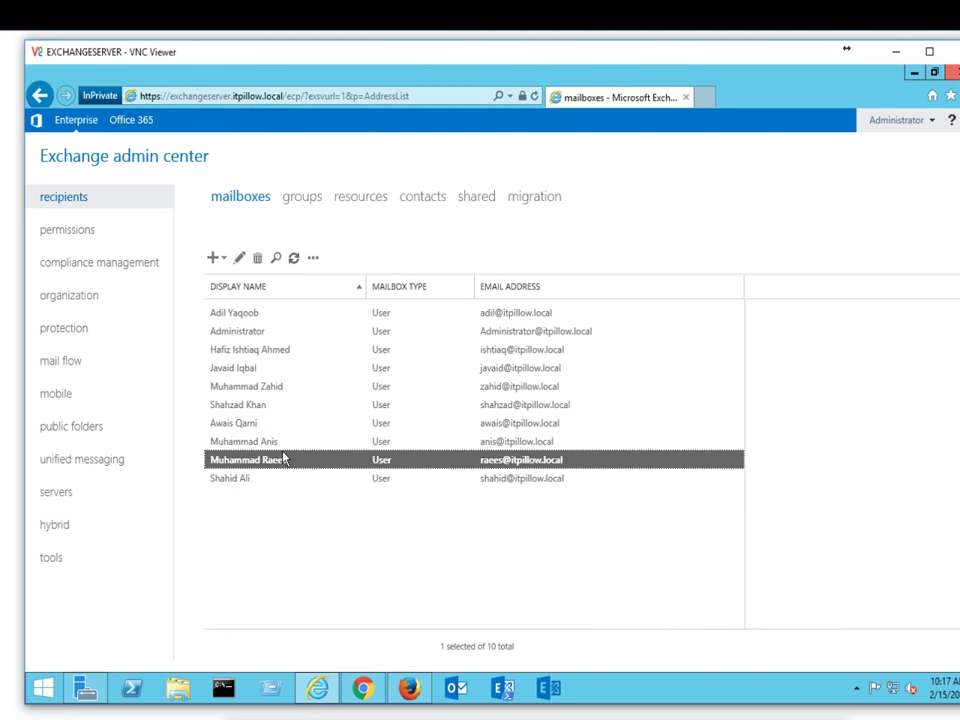
pyautogui.click(243, 258)
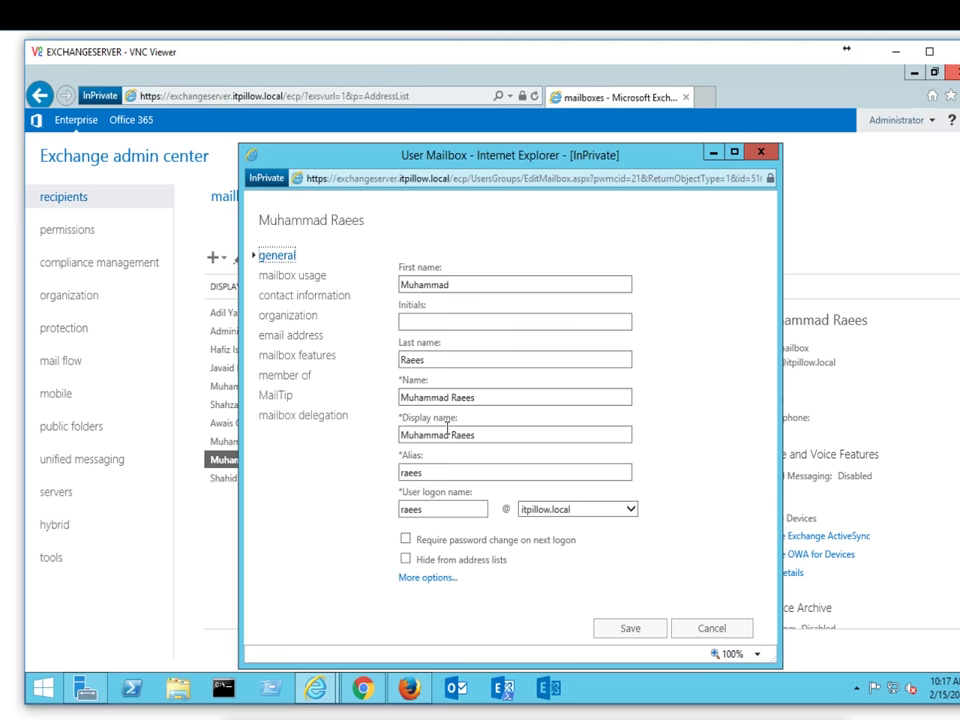
pyautogui.click(428, 577)
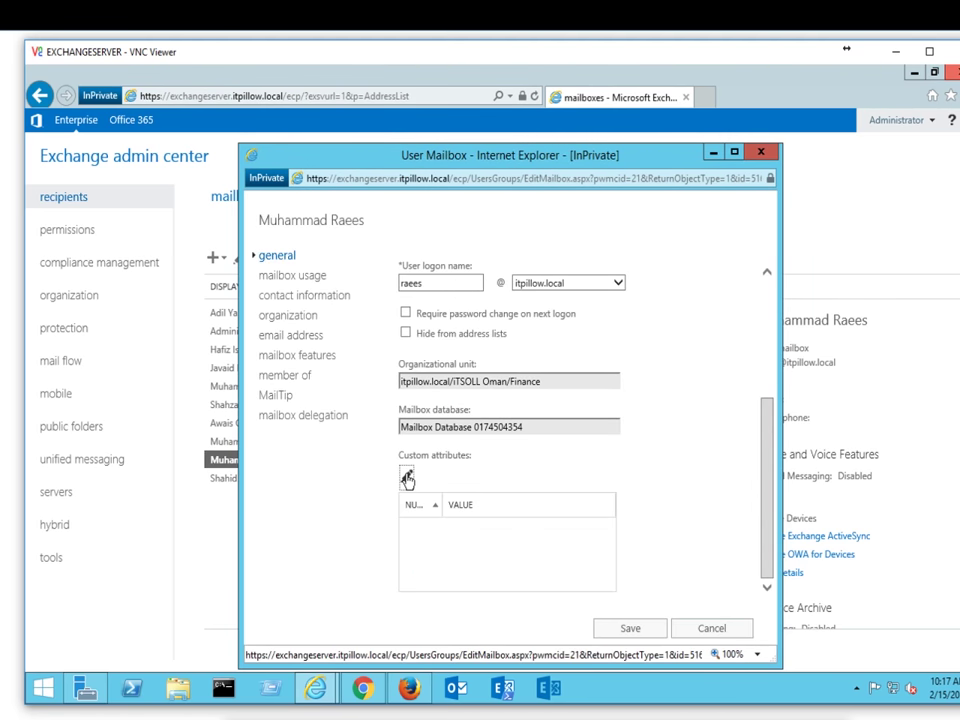
pyautogui.click(437, 478)
pyautogui.click(407, 301)
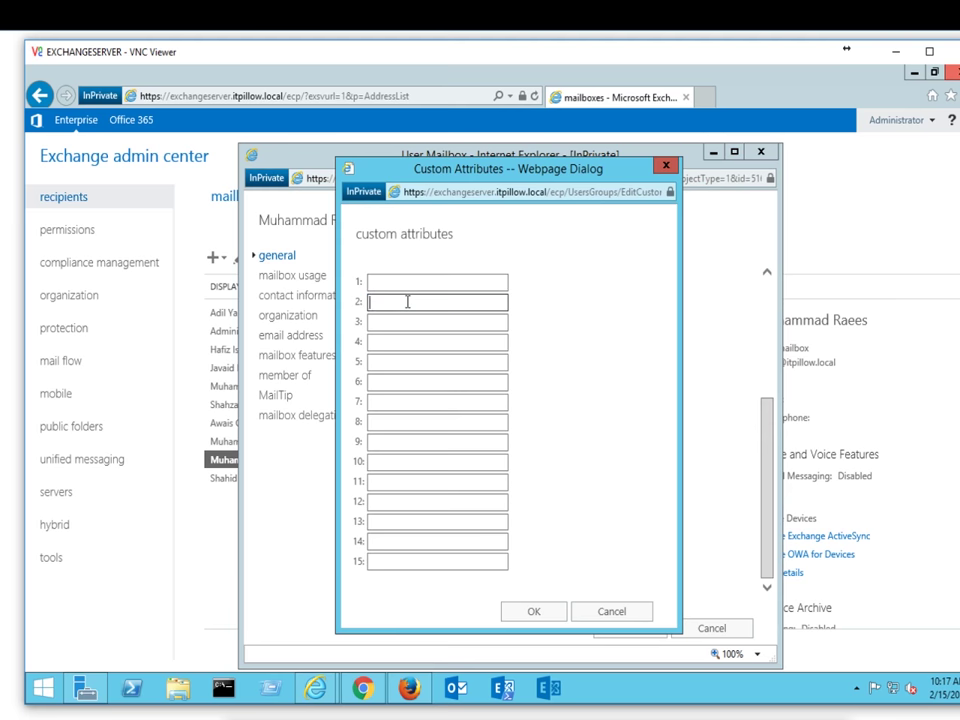
pyautogui.hotkey('ctrl', 'v')
pyautogui.click(549, 627)
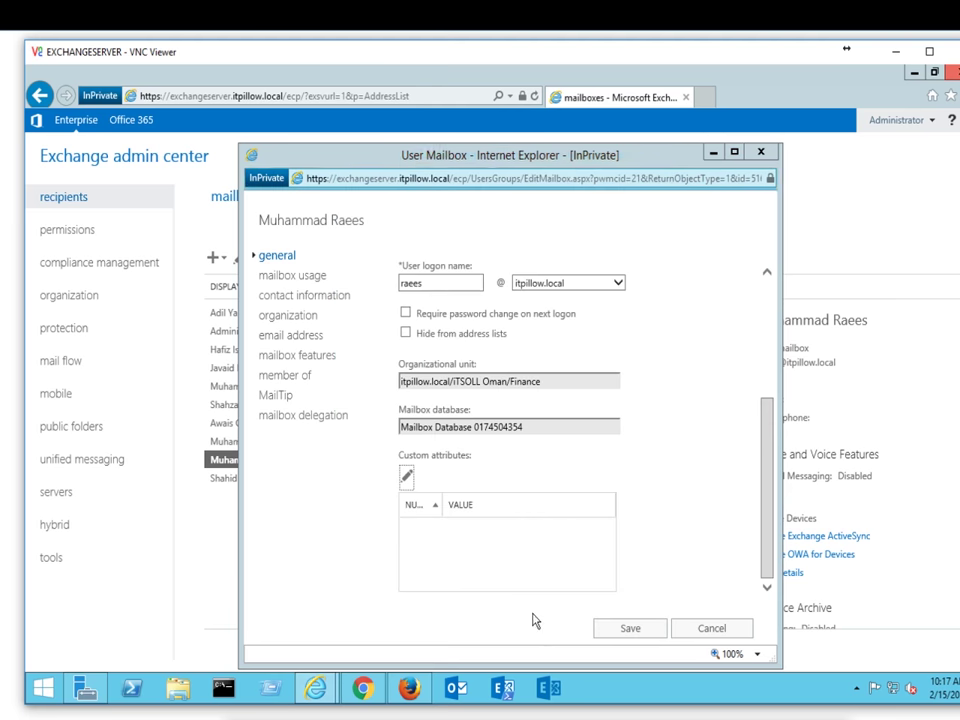
pyautogui.click(614, 628)
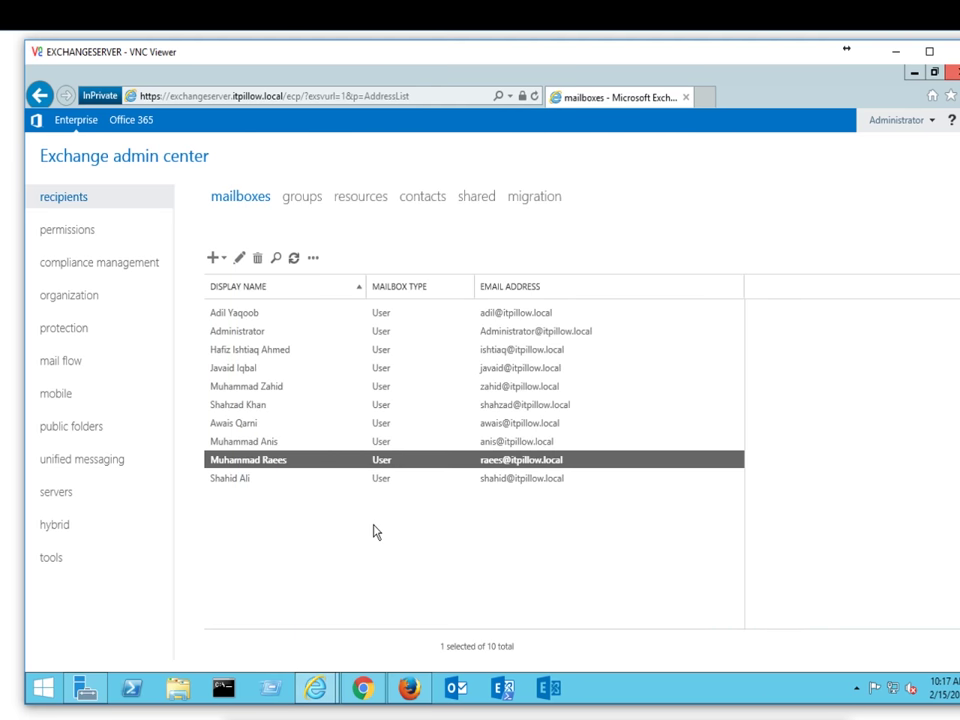
# Step: Give a third mailbox custom attribute 2 iTSOLLOMAN and save the change
pyautogui.click(262, 482)
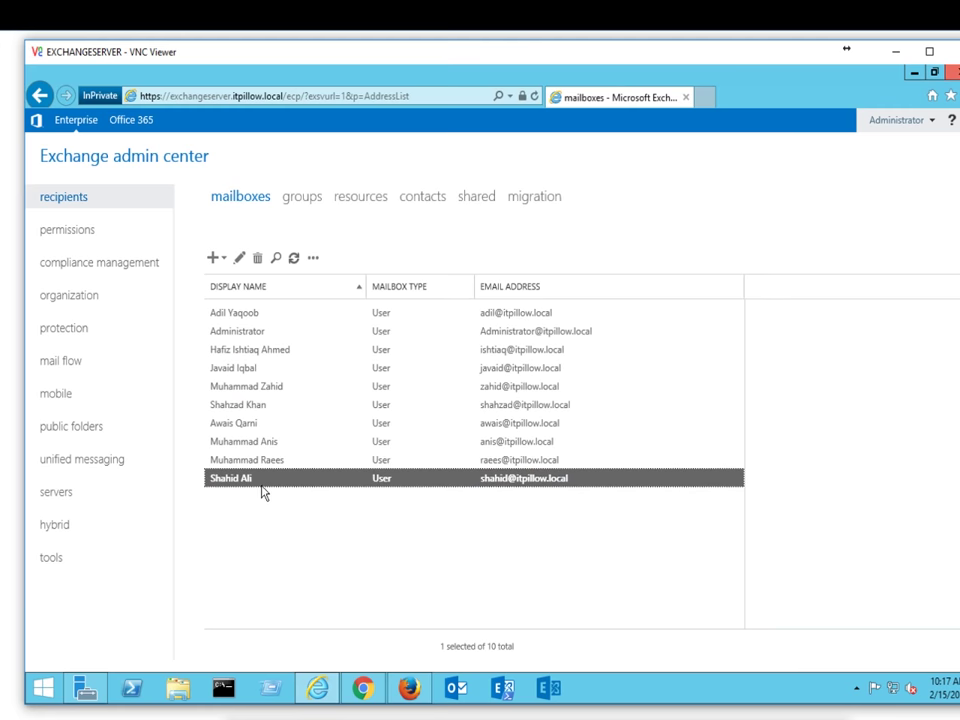
pyautogui.click(240, 257)
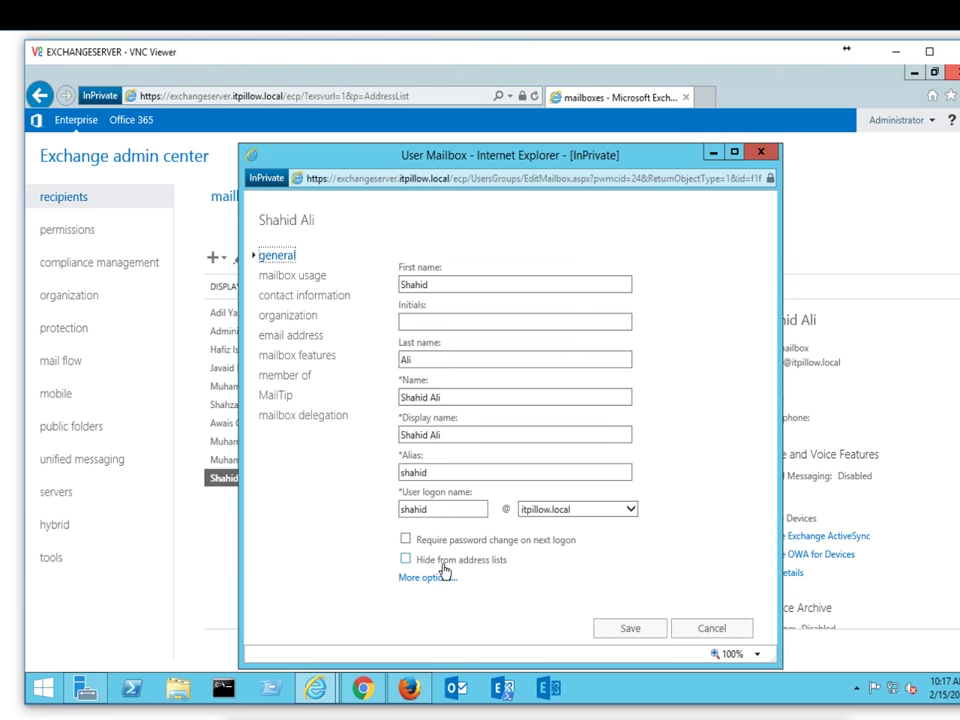
pyautogui.click(443, 573)
pyautogui.scroll(-3, 474, 533)
pyautogui.click(407, 420)
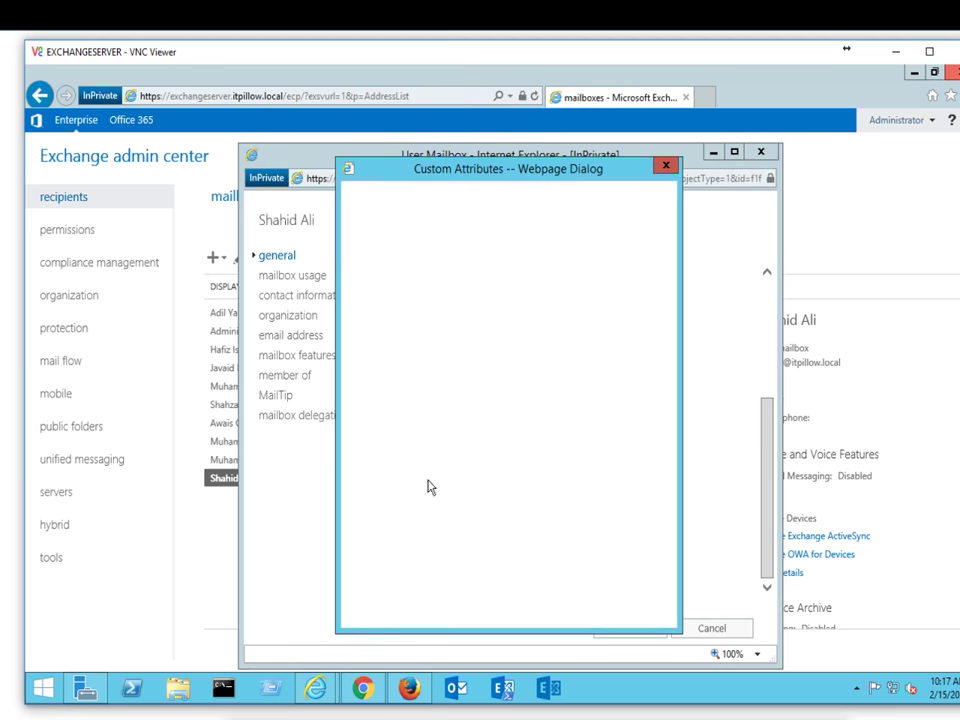
pyautogui.click(386, 304)
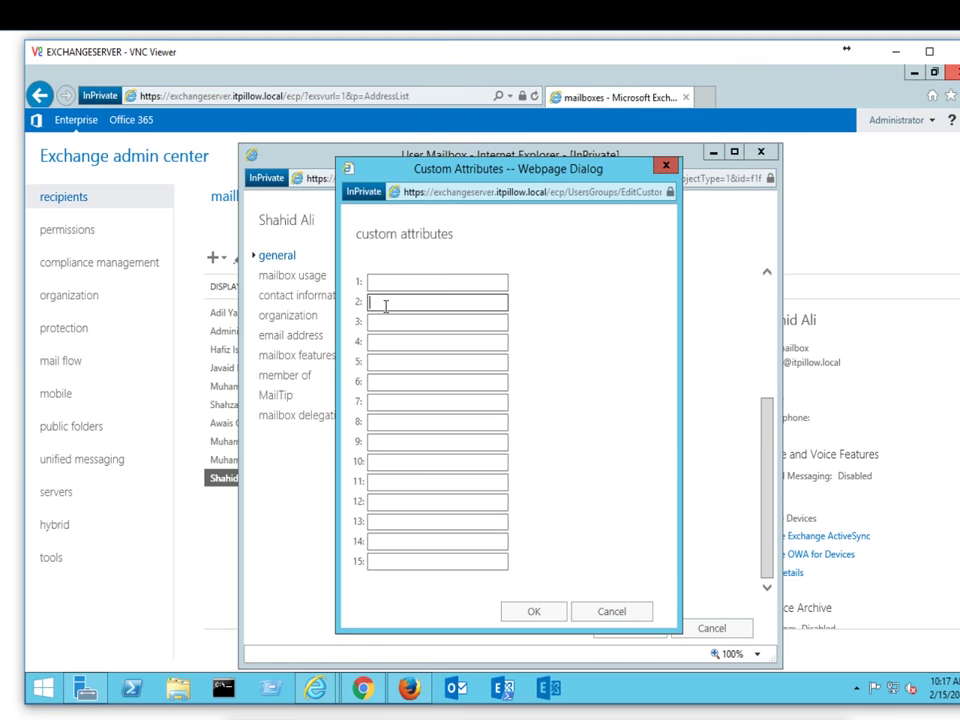
pyautogui.write('iTSQLLOMAN')
pyautogui.click(553, 614)
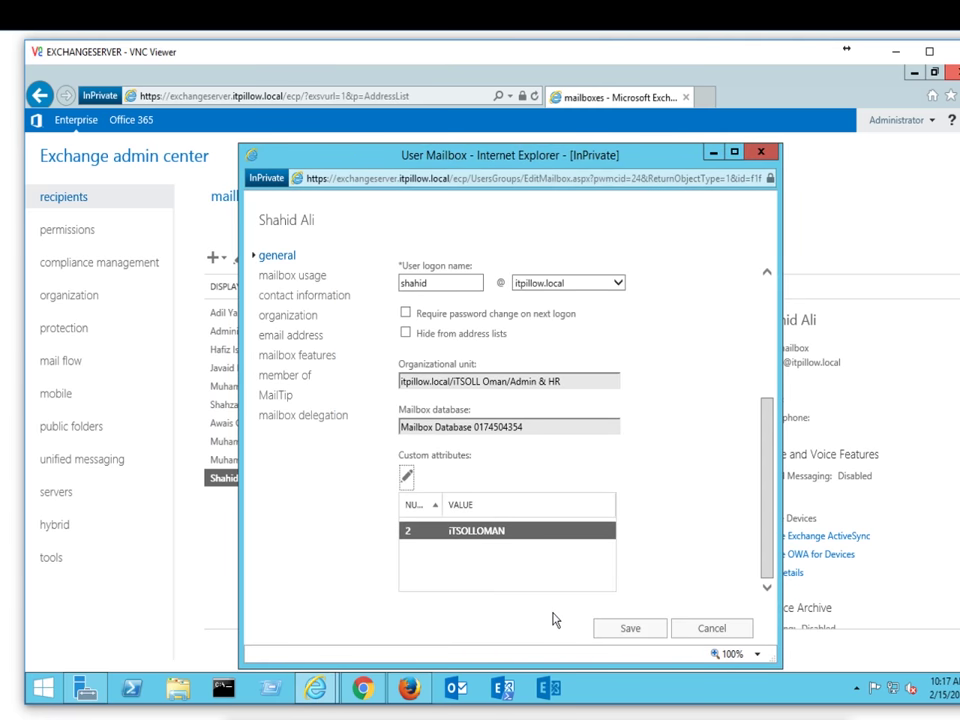
pyautogui.click(628, 630)
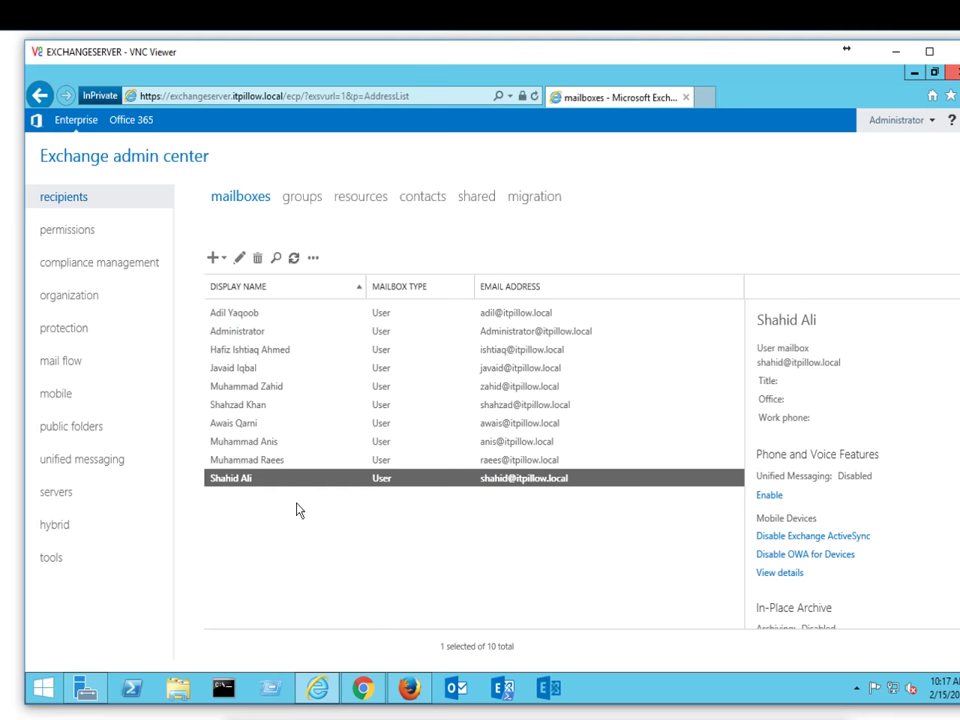
pyautogui.click(90, 299)
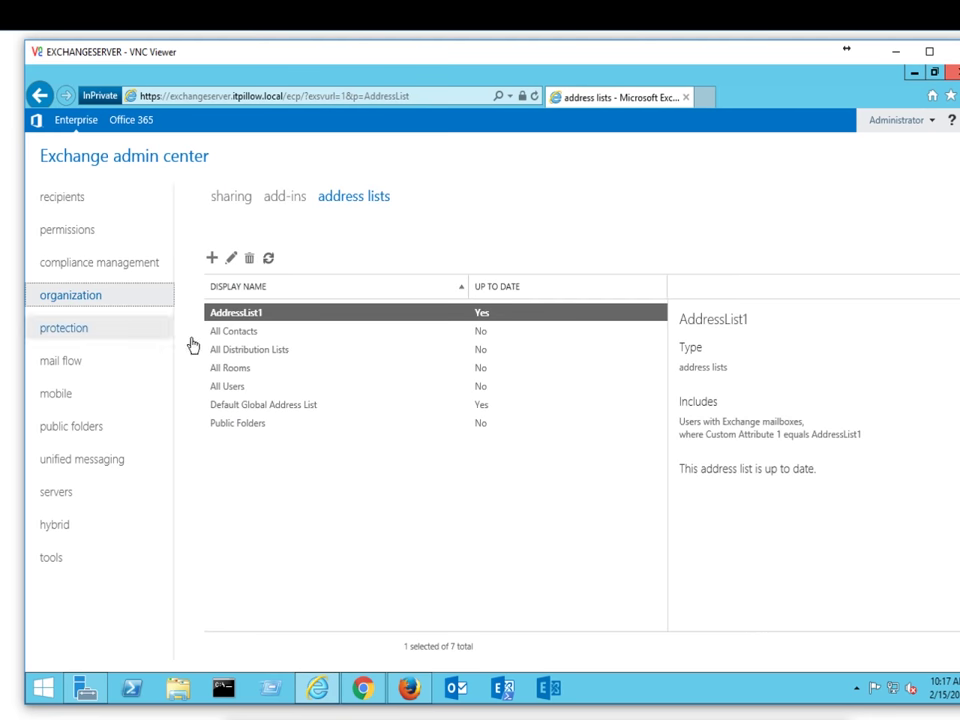
# Step: Start a new address list named ITSOLLOMAN, limited to users with Exchange mailboxes
pyautogui.click(253, 332)
pyautogui.click(251, 317)
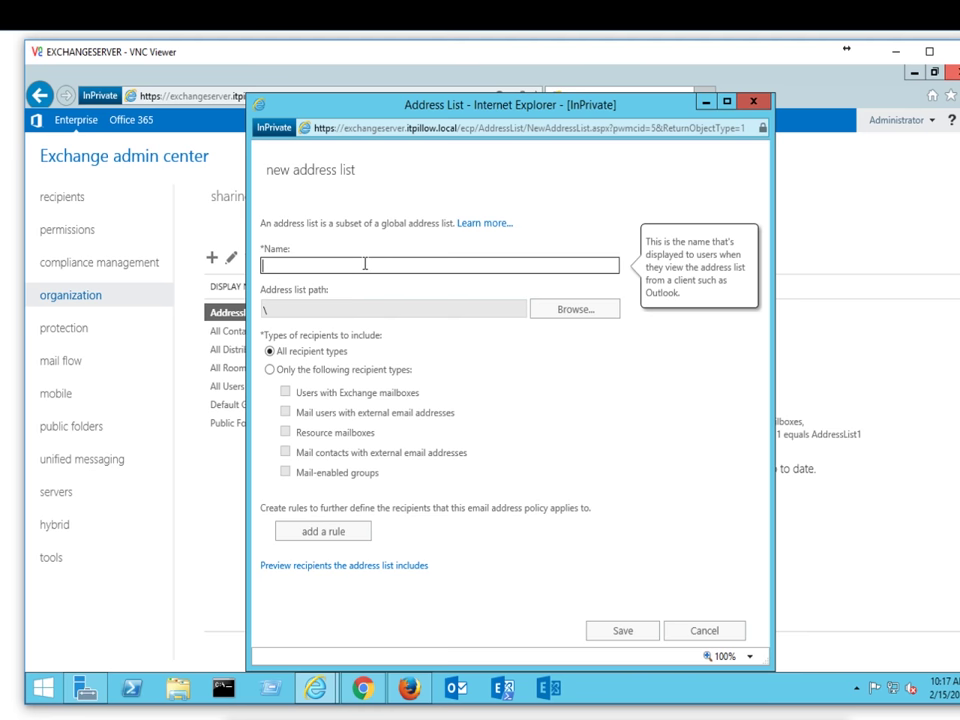
pyautogui.write('ITSOLLOMAN')
pyautogui.click(360, 335)
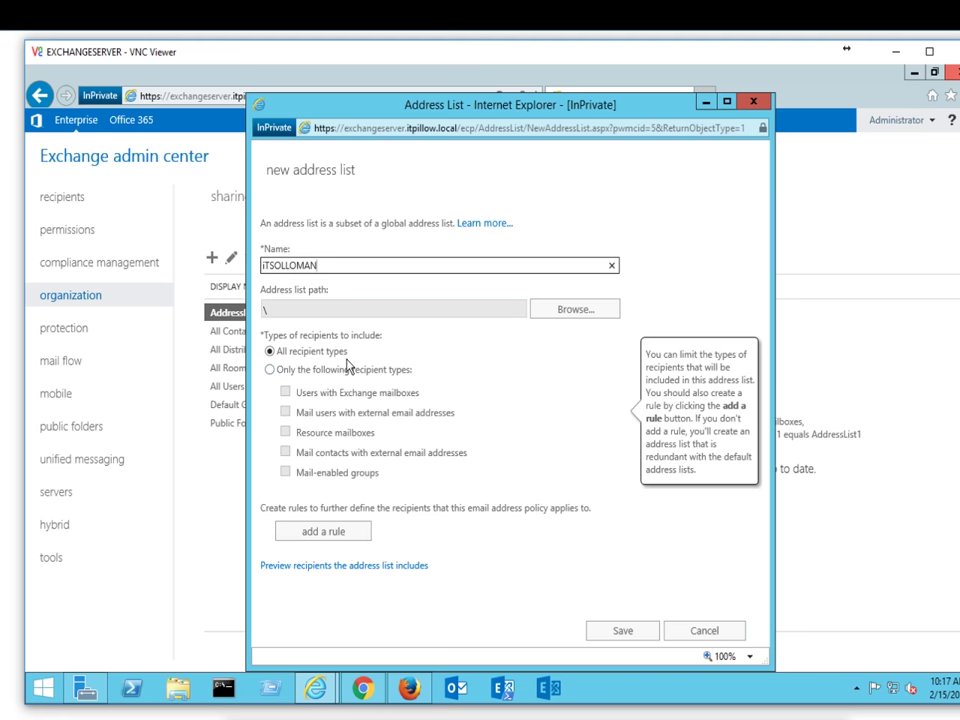
pyautogui.click(271, 371)
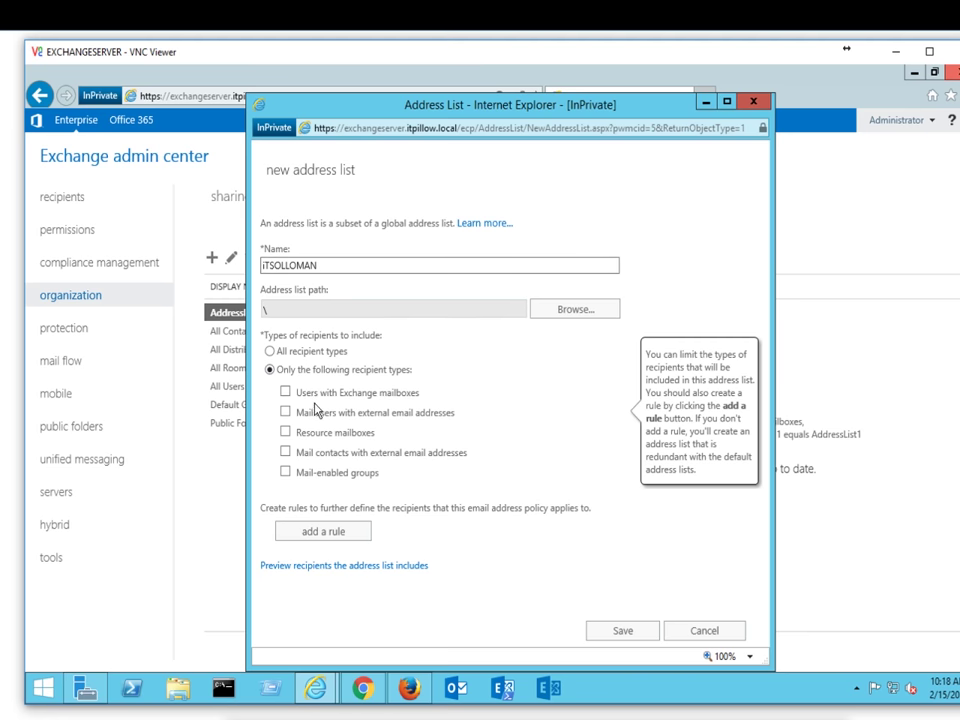
pyautogui.click(285, 392)
# Step: Add a rule matching Custom attribute 2 to iTSOLLOMAN and save the address list
pyautogui.click(334, 536)
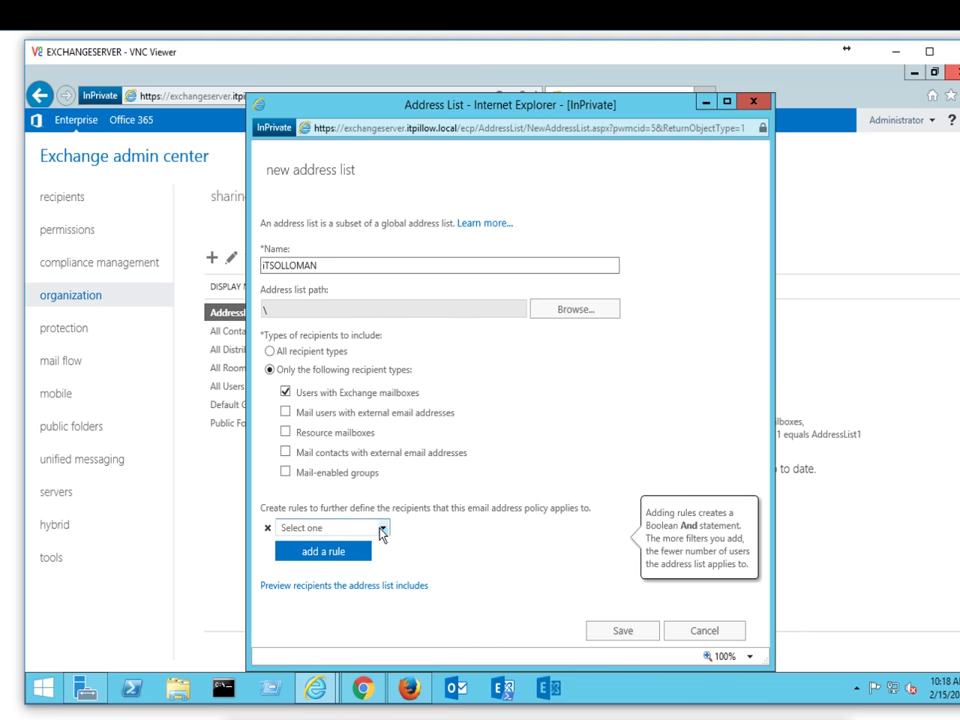
pyautogui.click(382, 528)
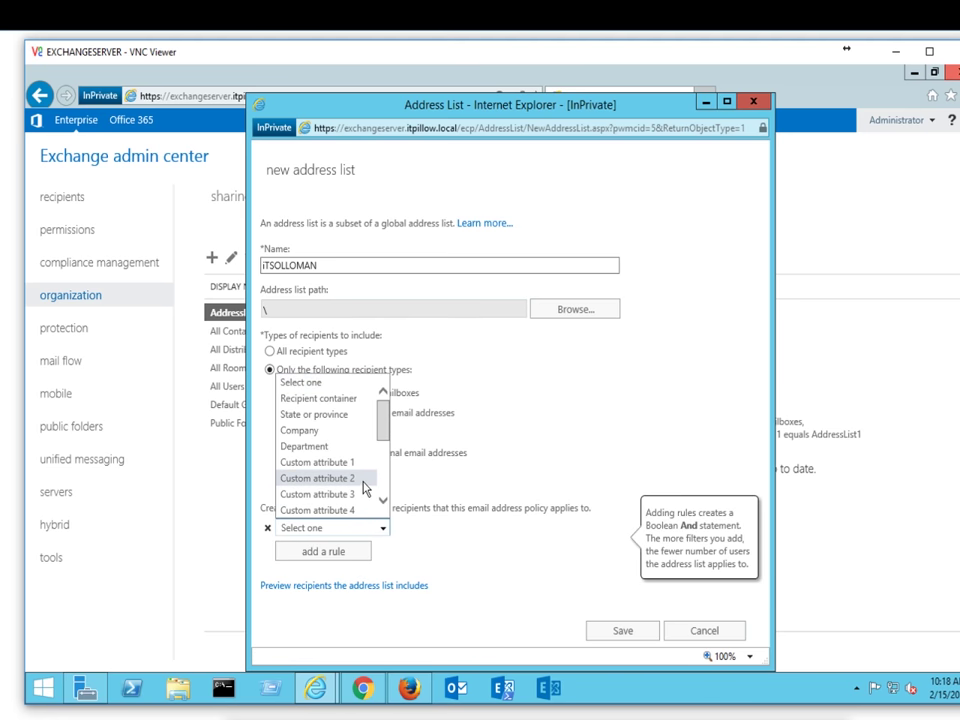
pyautogui.moveTo(382, 425)
pyautogui.mouseDown()
pyautogui.moveTo(384, 477)
pyautogui.moveTo(384, 439)
pyautogui.mouseUp()
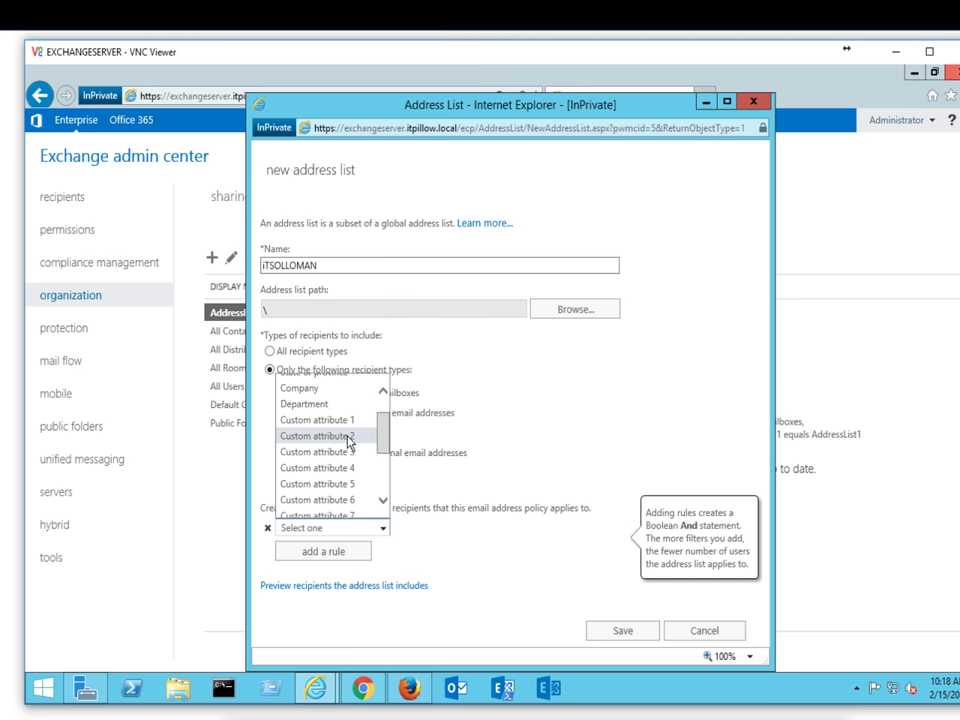
pyautogui.click(348, 437)
pyautogui.click(504, 349)
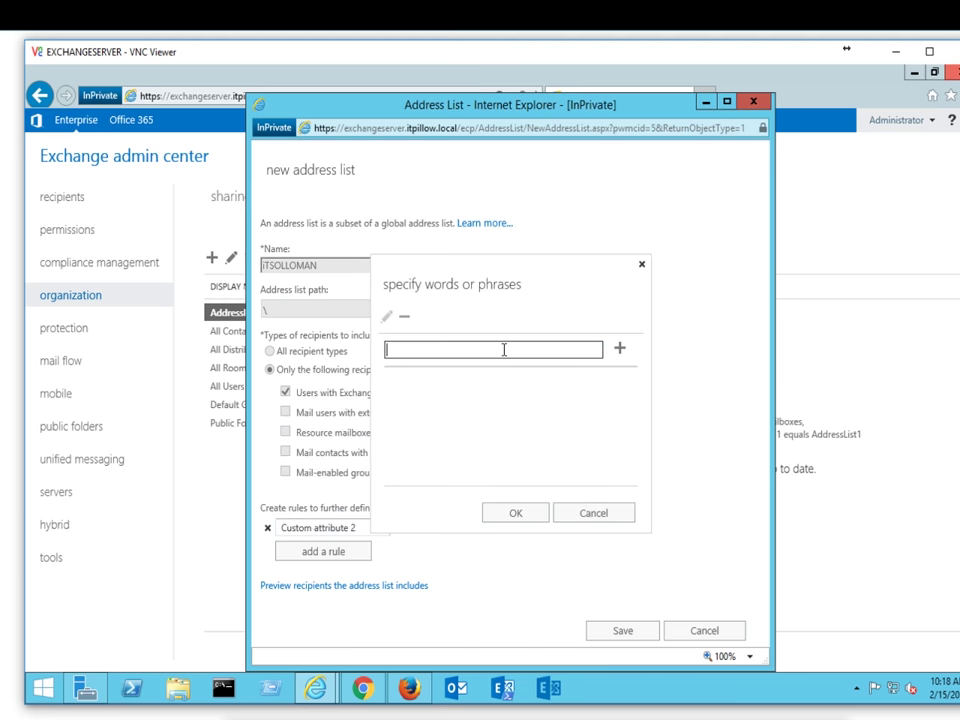
pyautogui.write('ITSOLLOMAN')
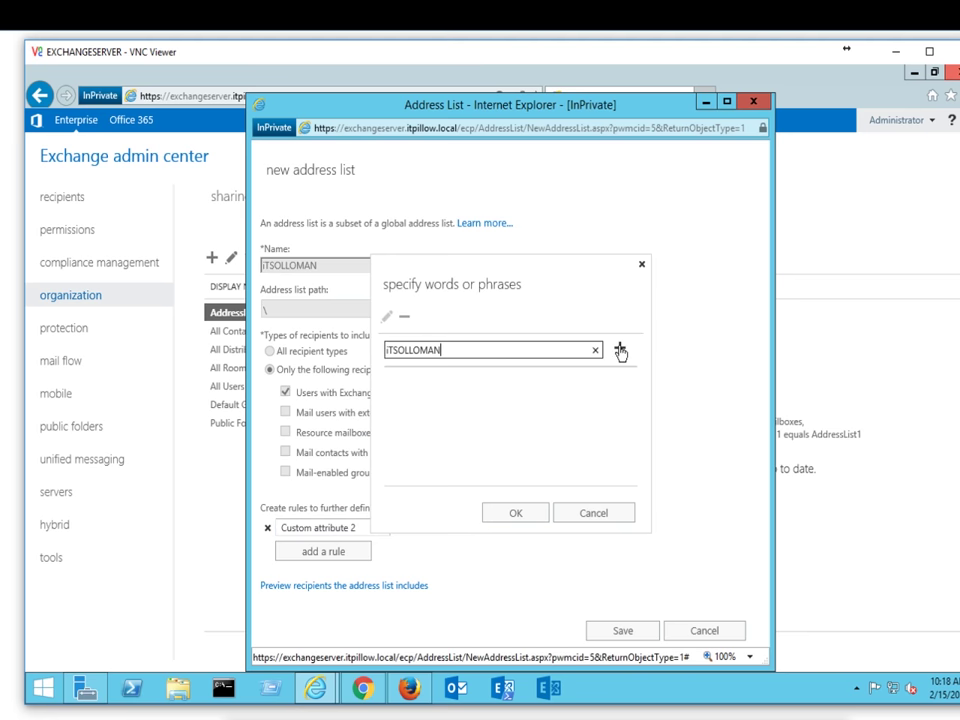
pyautogui.click(620, 348)
pyautogui.click(525, 510)
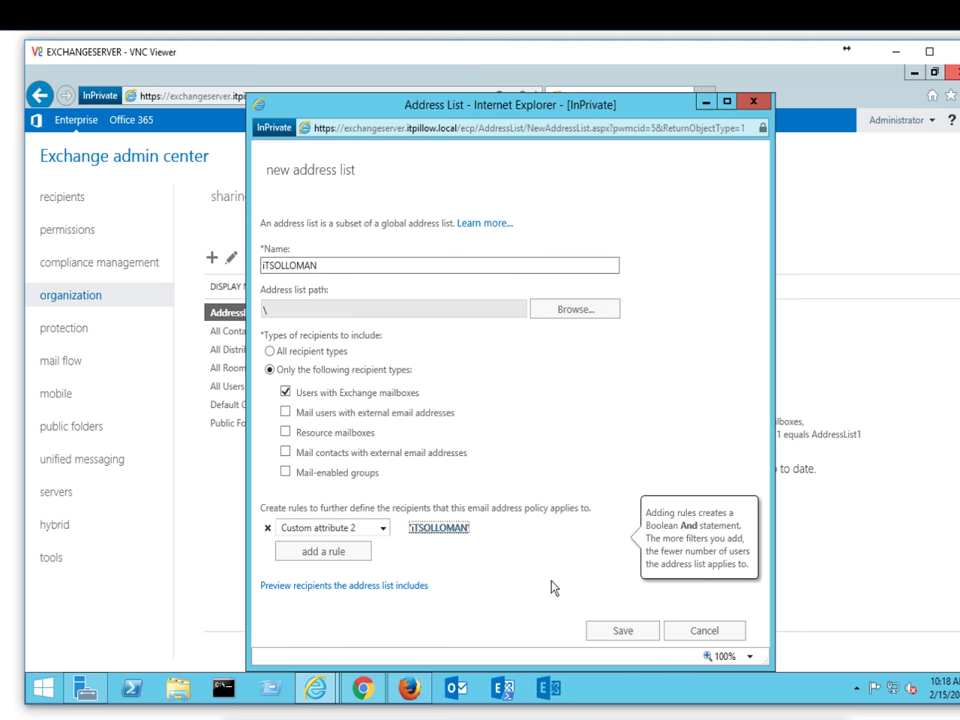
pyautogui.click(623, 632)
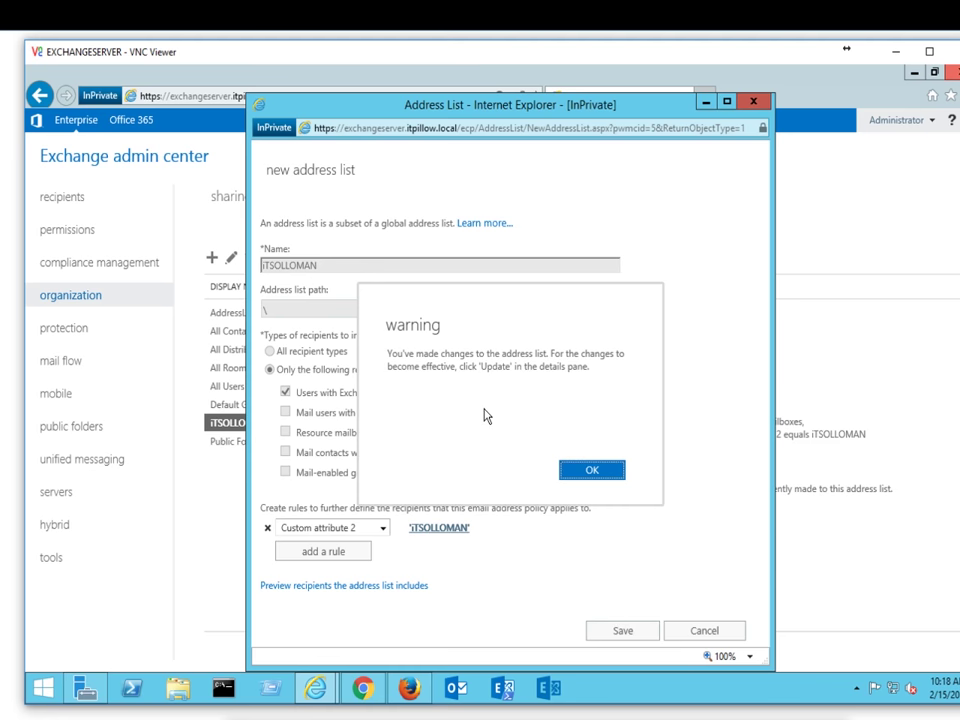
# Step: Acknowledge the warning, run and confirm the iTSOLLOMAN address list update, then close the progress
pyautogui.click(585, 468)
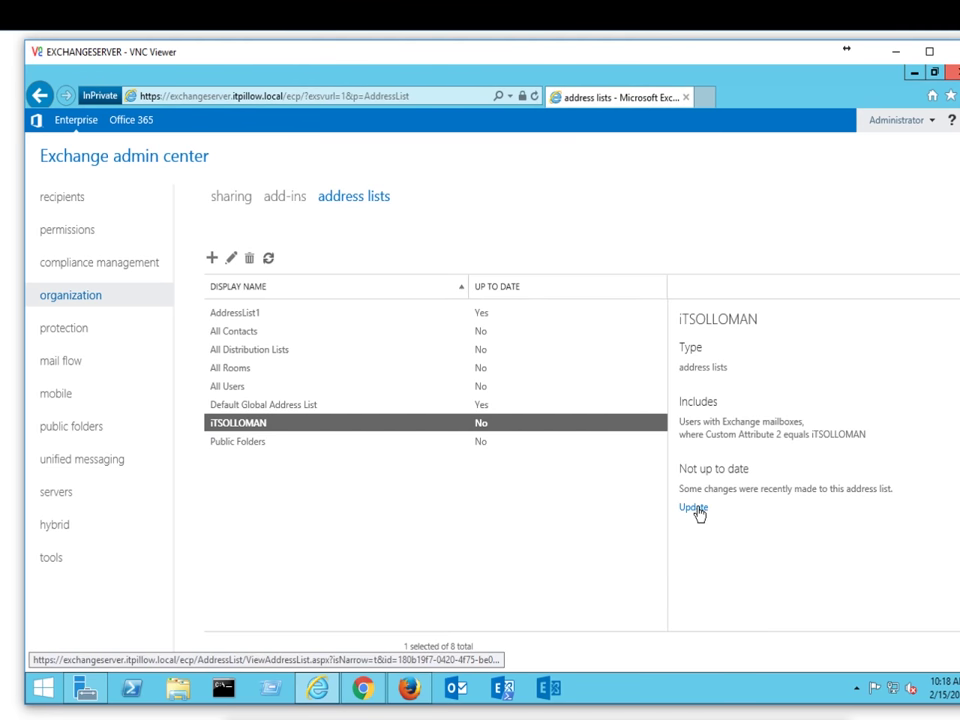
pyautogui.click(695, 509)
pyautogui.click(522, 486)
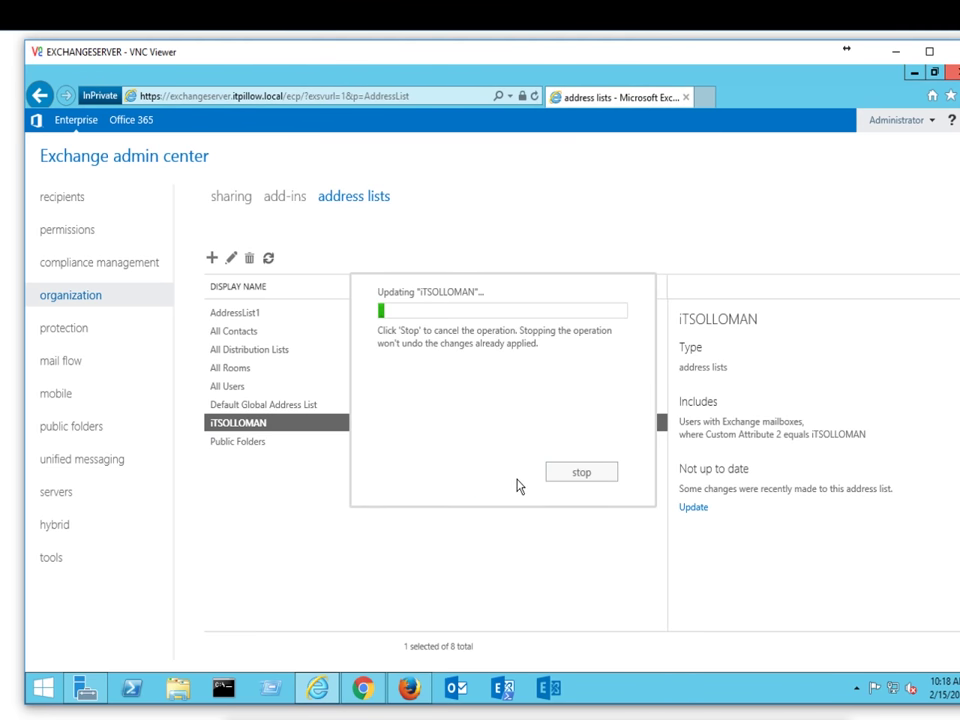
pyautogui.click(579, 467)
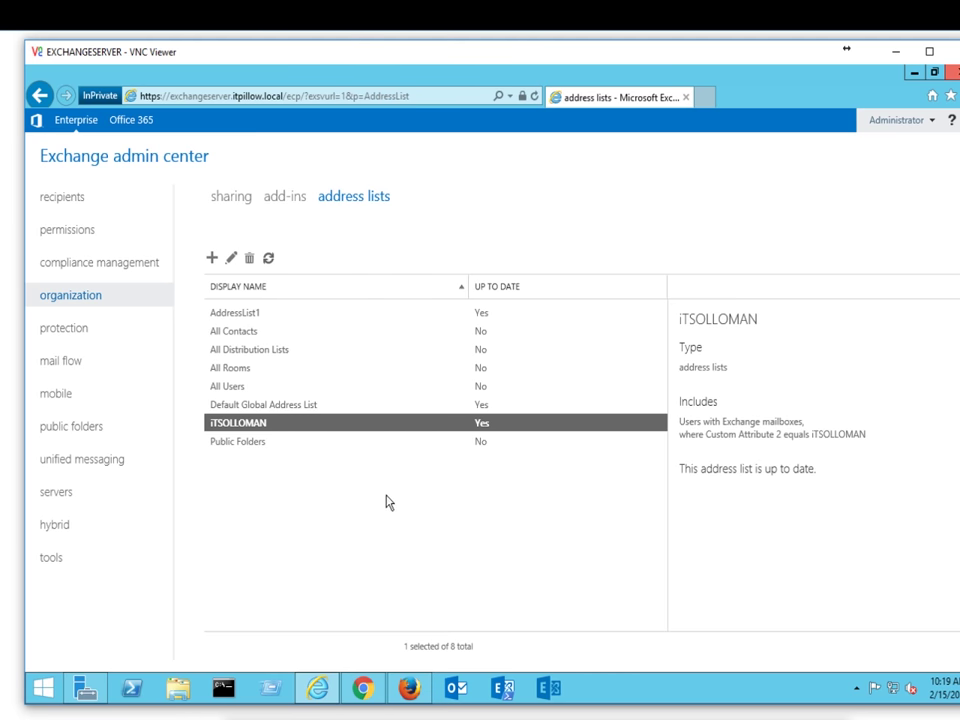
pyautogui.click(409, 688)
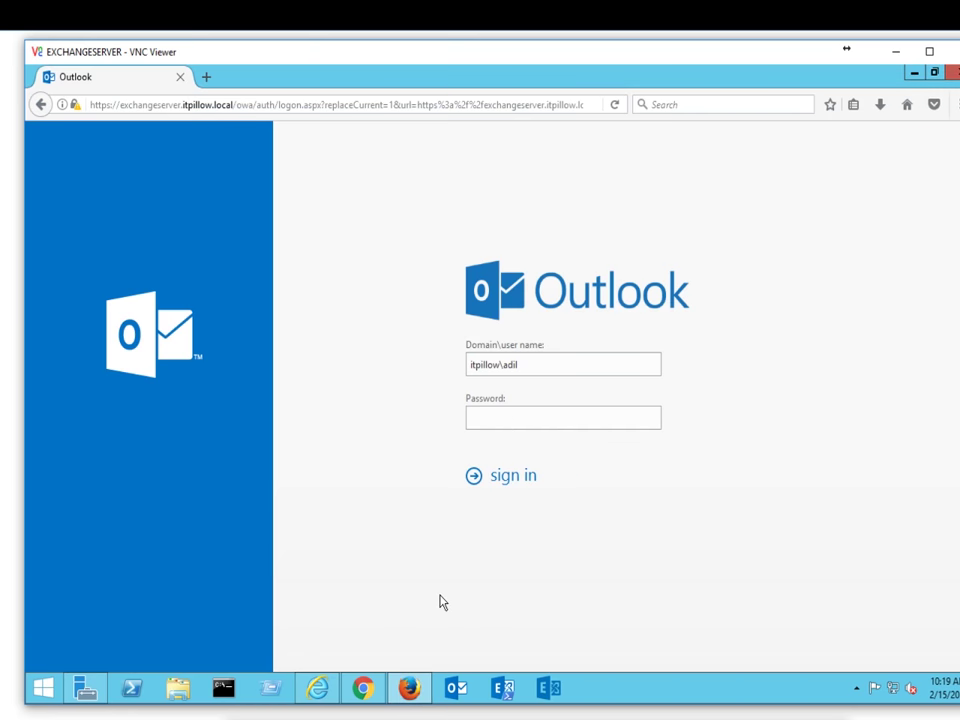
# Step: Sign in to Outlook on the web and save the Islamabad, Karachi time zone setting
pyautogui.moveTo(372, 690)
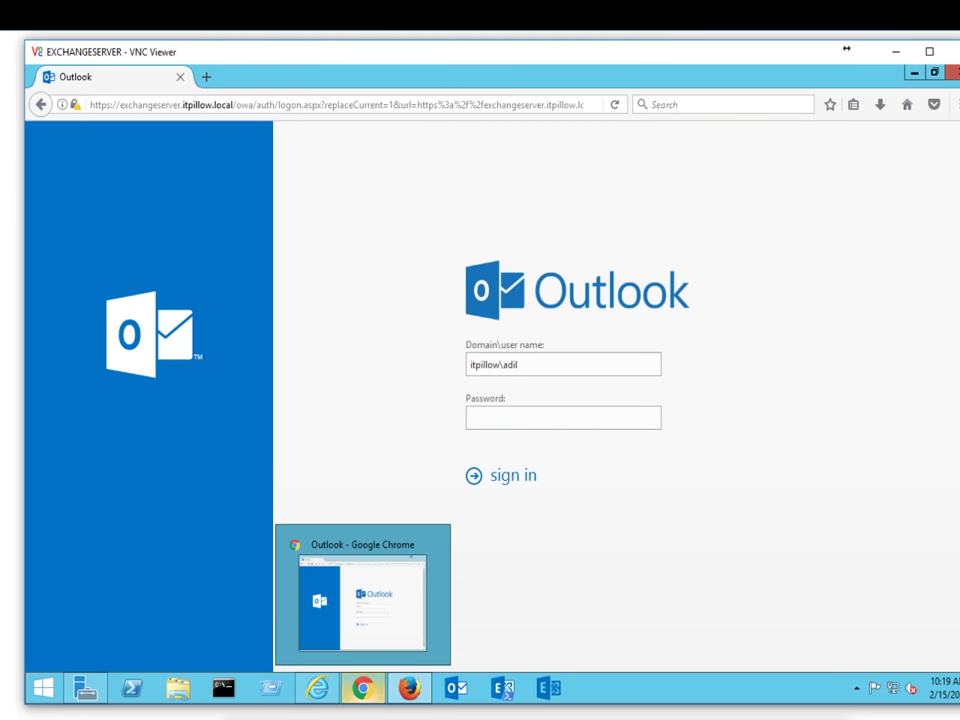
pyautogui.click(377, 620)
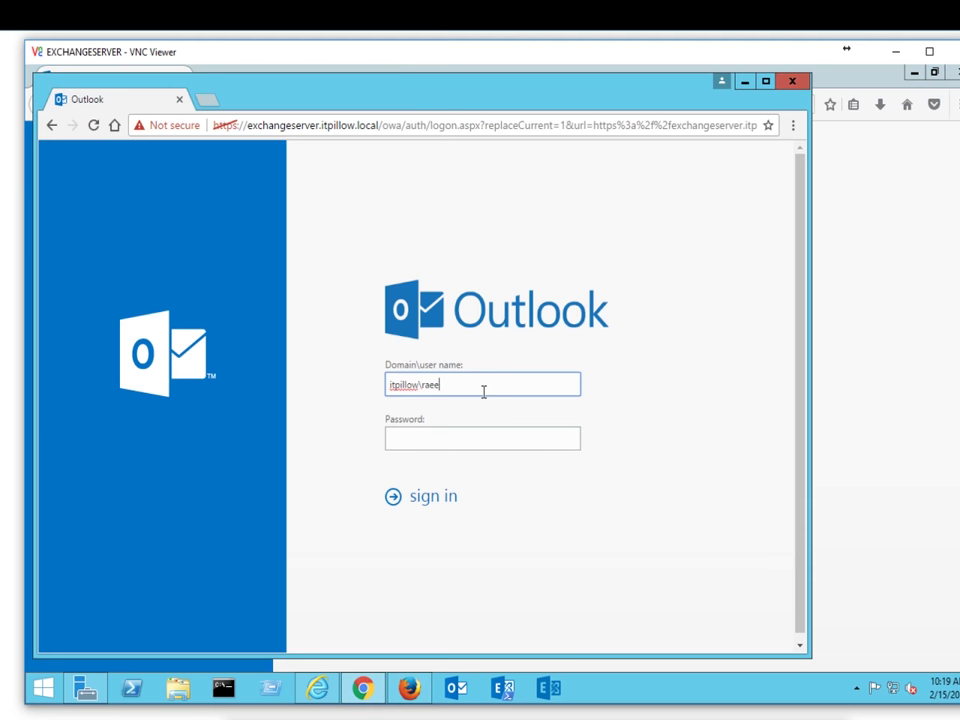
pyautogui.click(490, 446)
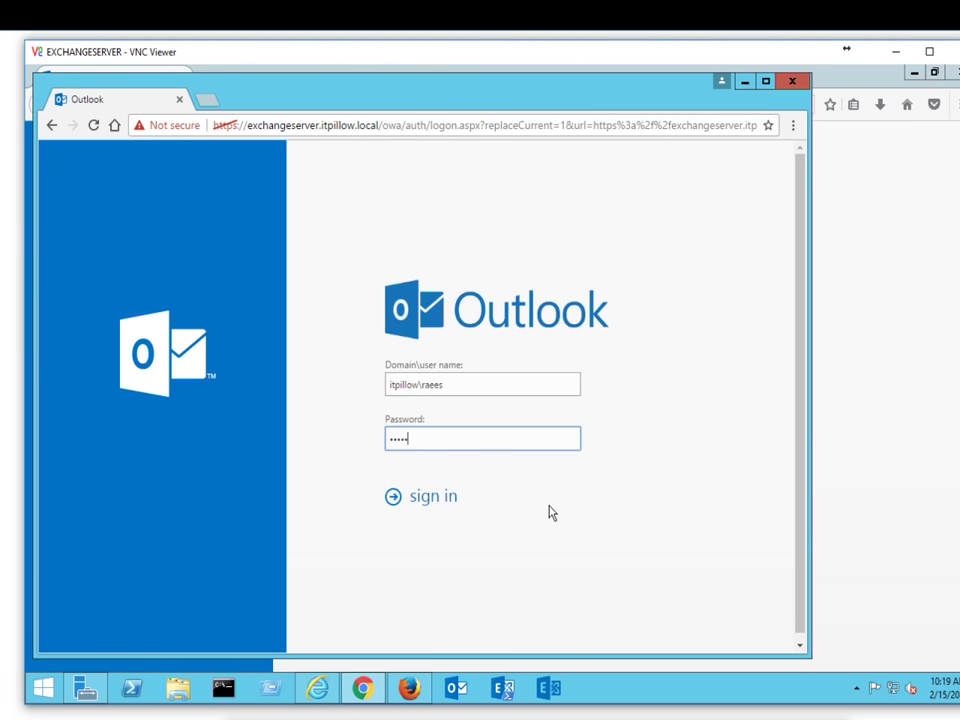
pyautogui.press('Return')
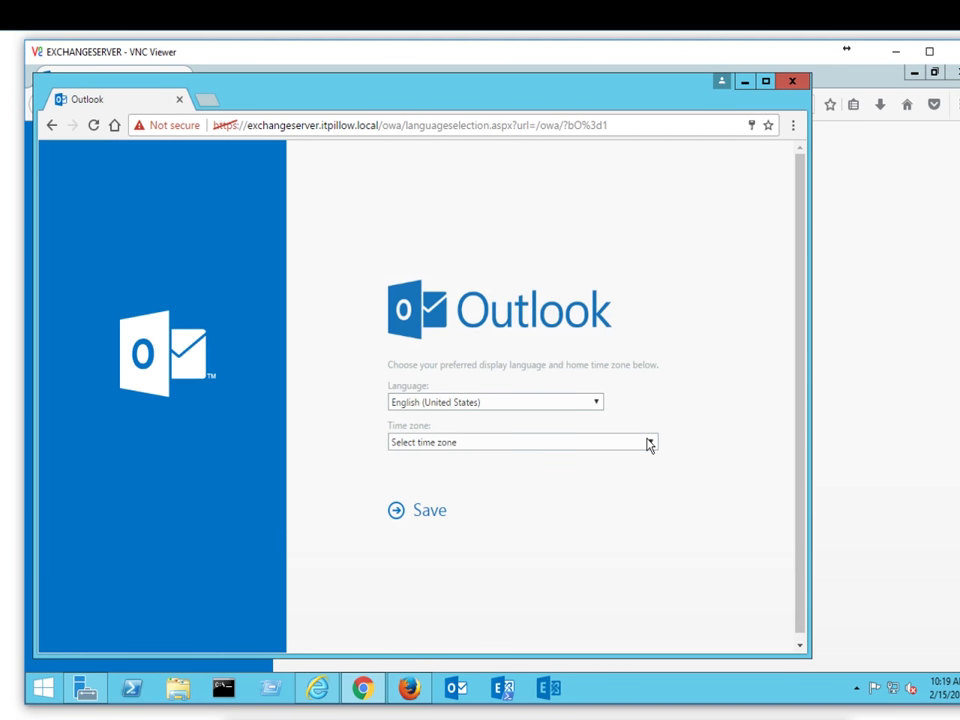
pyautogui.click(649, 443)
pyautogui.moveTo(653, 201); pyautogui.dragTo(653, 336)
pyautogui.click(538, 319)
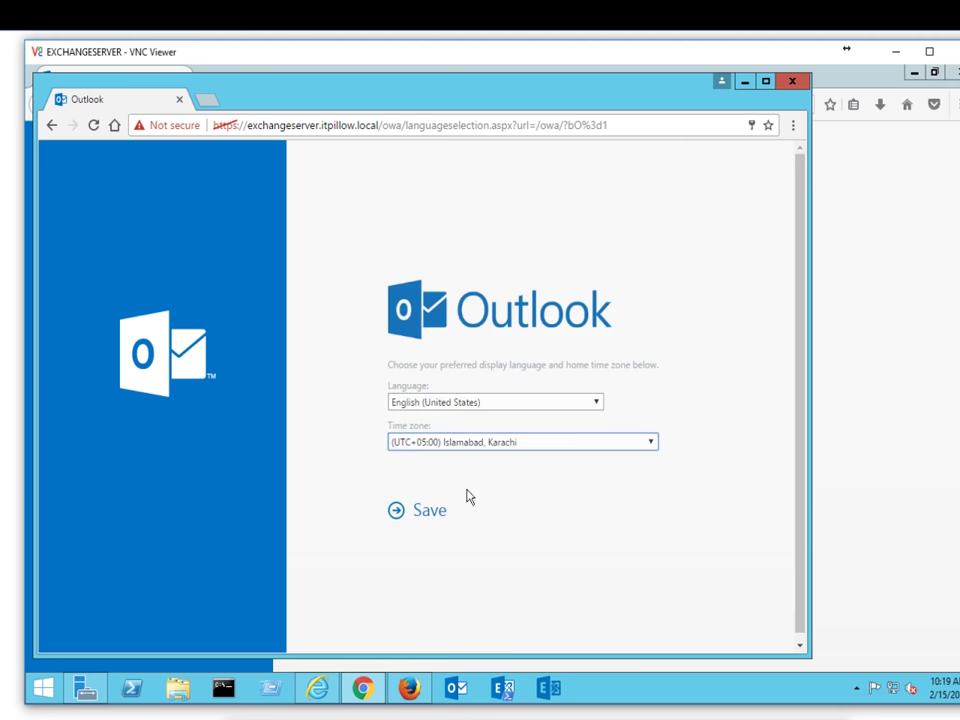
pyautogui.click(430, 510)
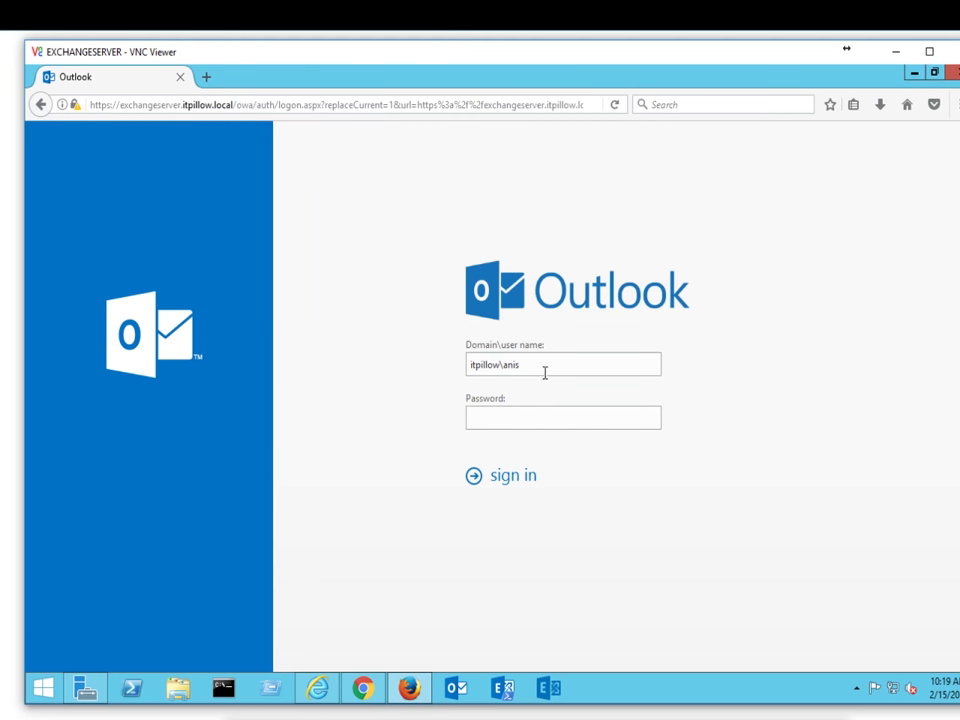
# Step: Enter the account password to sign in, then return to the first mailbox's window
pyautogui.click(536, 419)
pyautogui.press('Return')
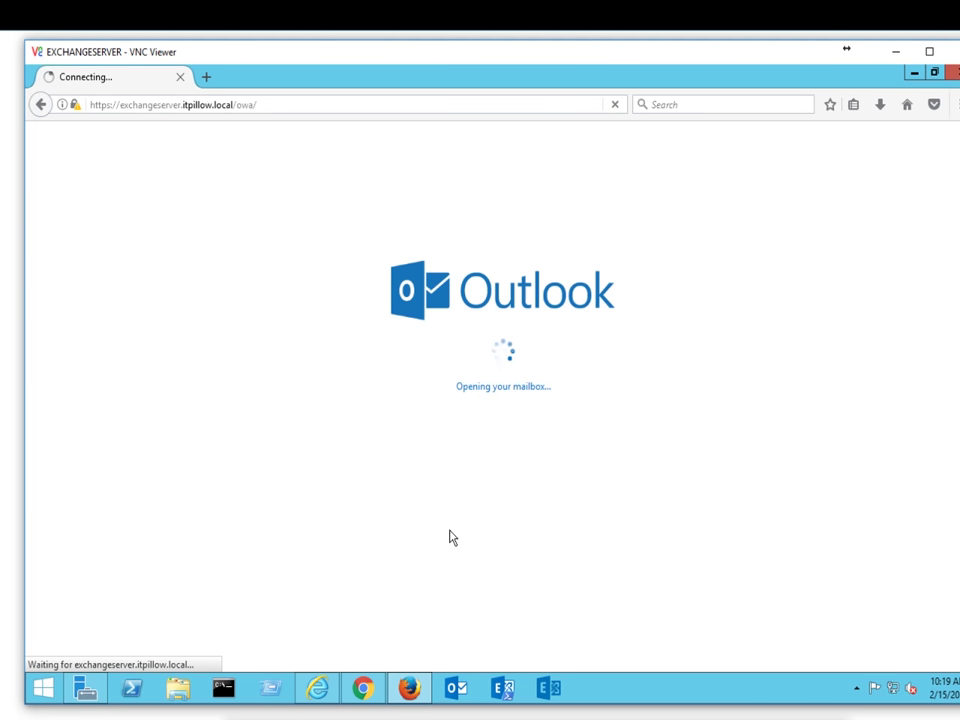
pyautogui.click(367, 689)
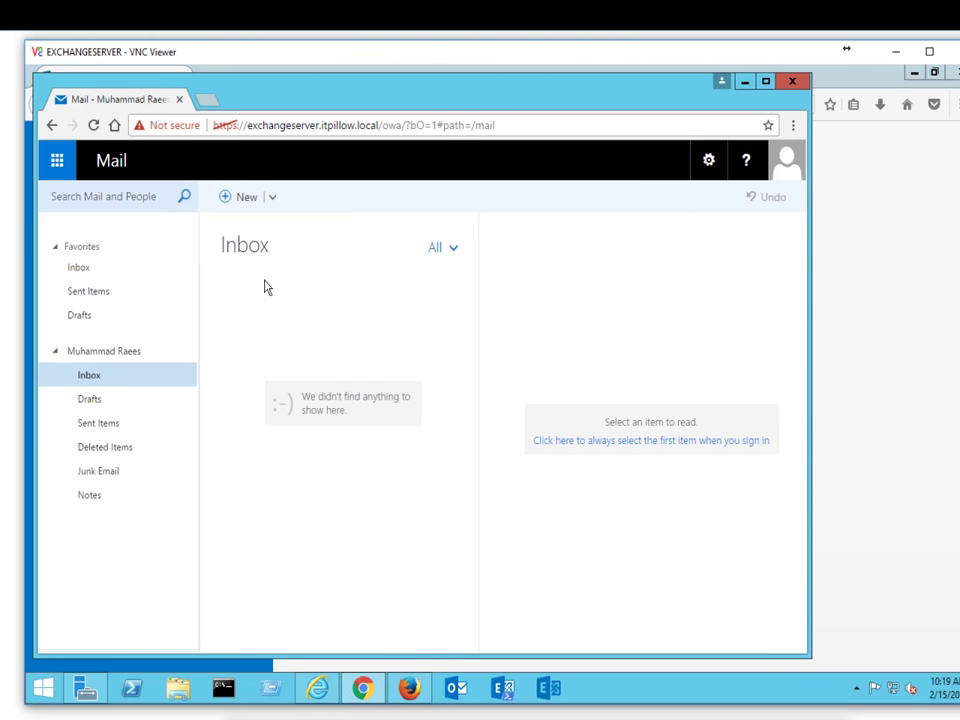
# Step: Start a new email message, briefly opening and closing the account options
pyautogui.click(250, 205)
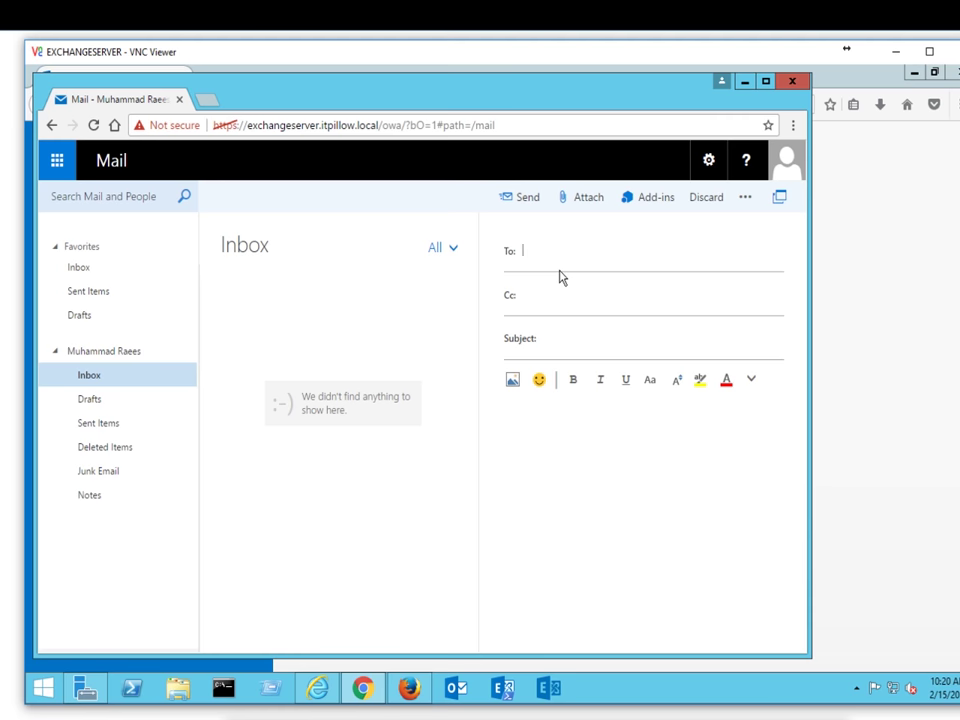
pyautogui.click(786, 163)
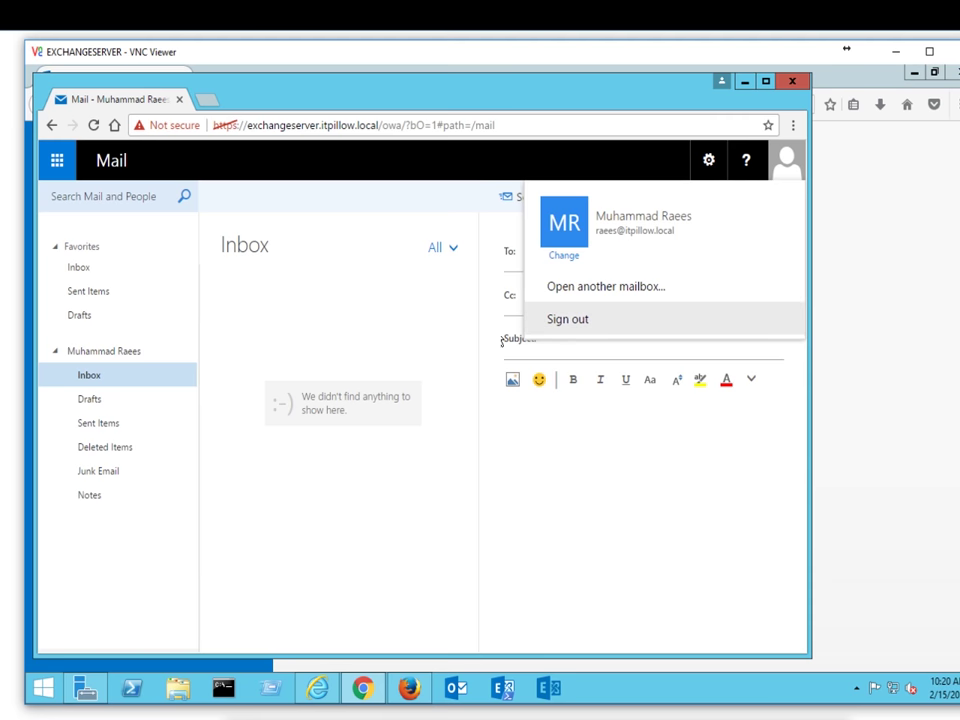
pyautogui.click(513, 449)
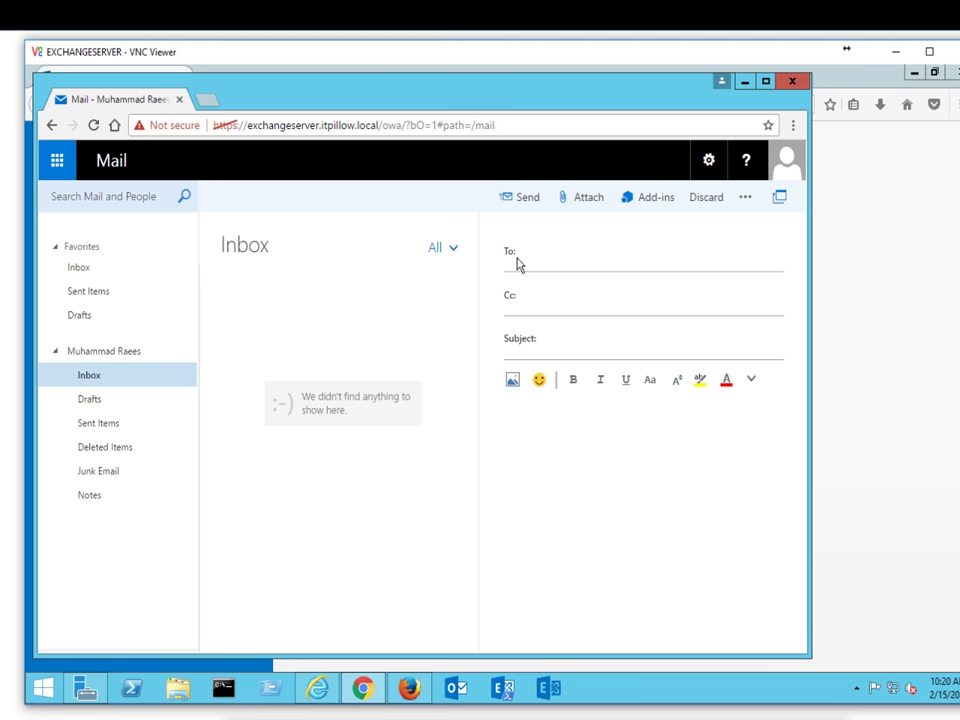
# Step: Add three members of the iTSOLLOMAN address list as To recipients from the address book
pyautogui.click(505, 252)
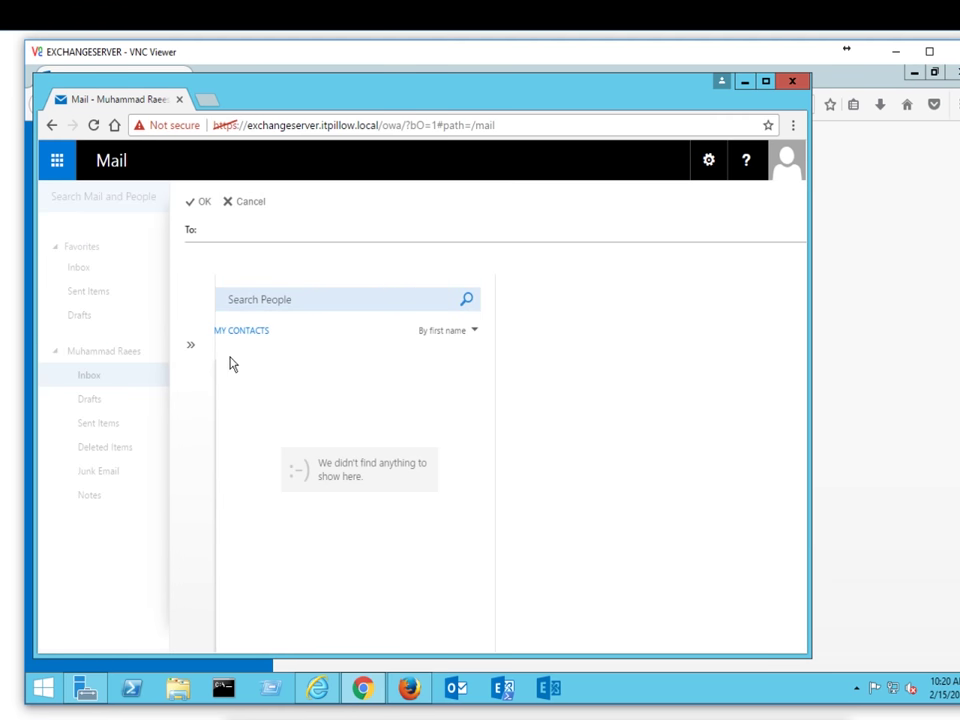
pyautogui.click(191, 346)
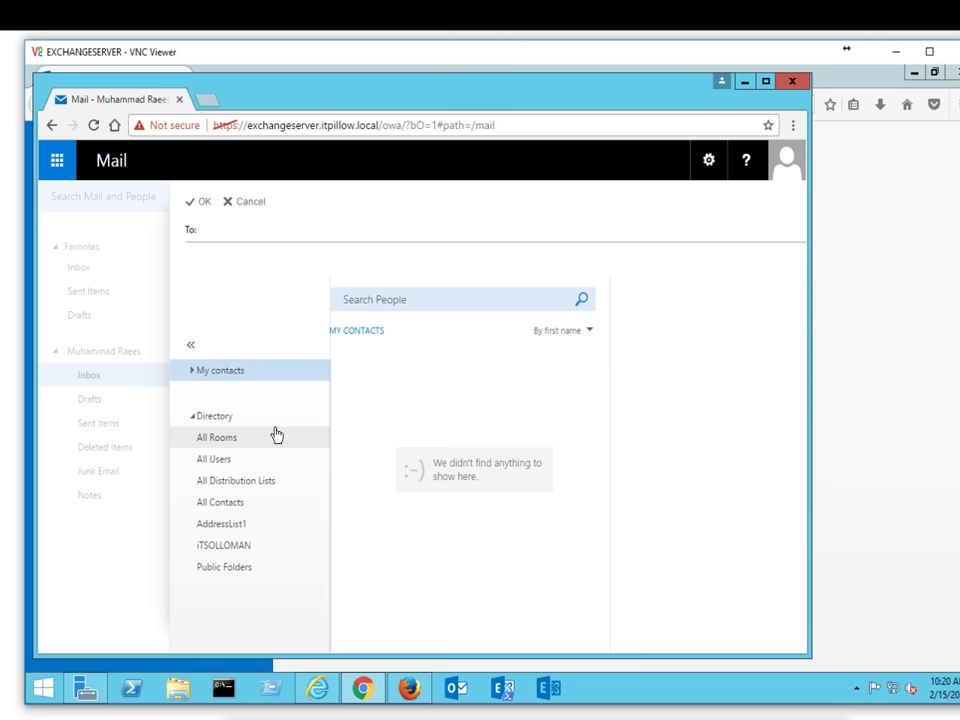
pyautogui.click(230, 554)
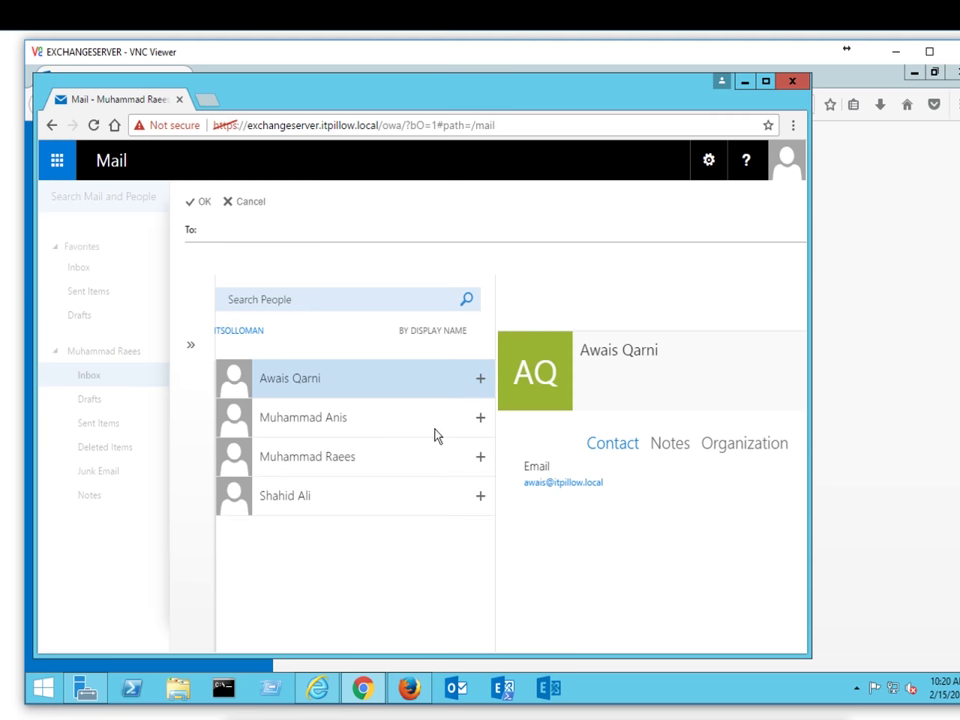
pyautogui.click(481, 381)
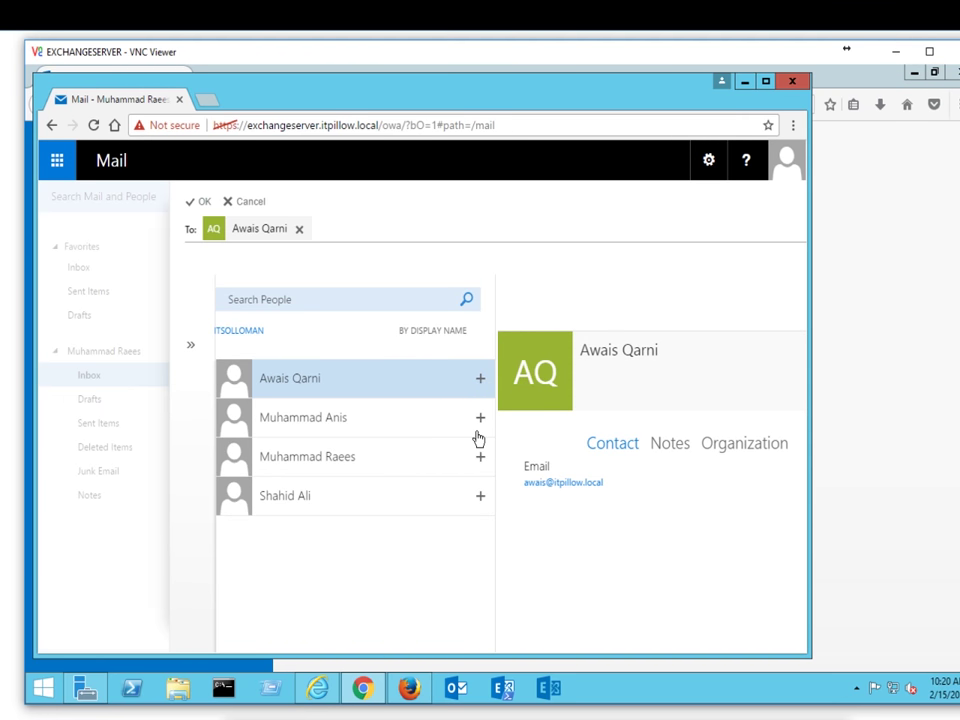
pyautogui.click(480, 420)
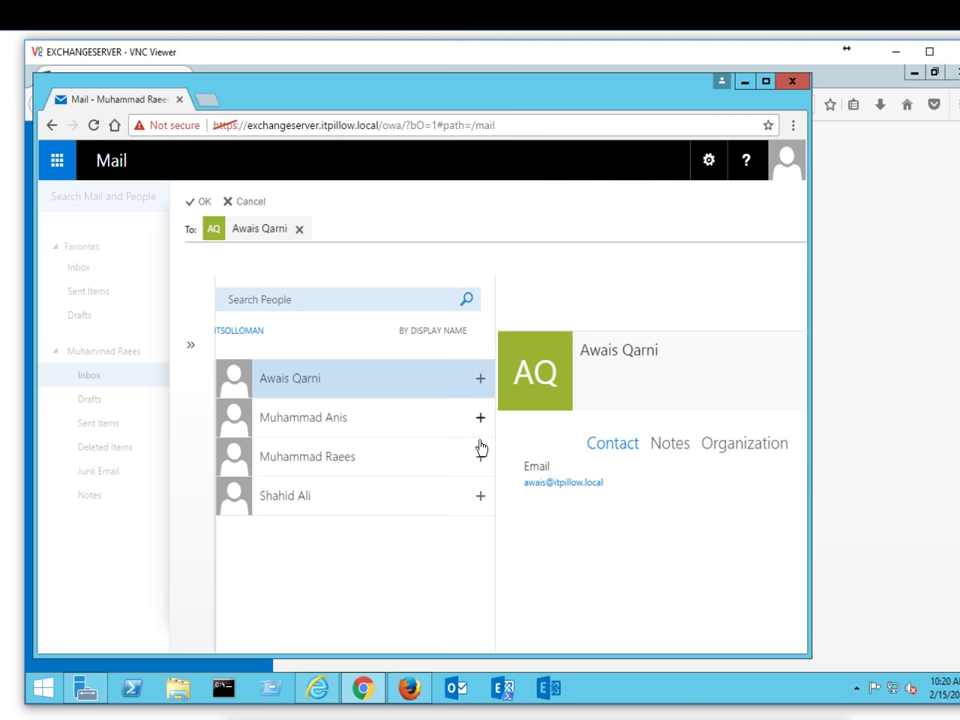
pyautogui.click(480, 498)
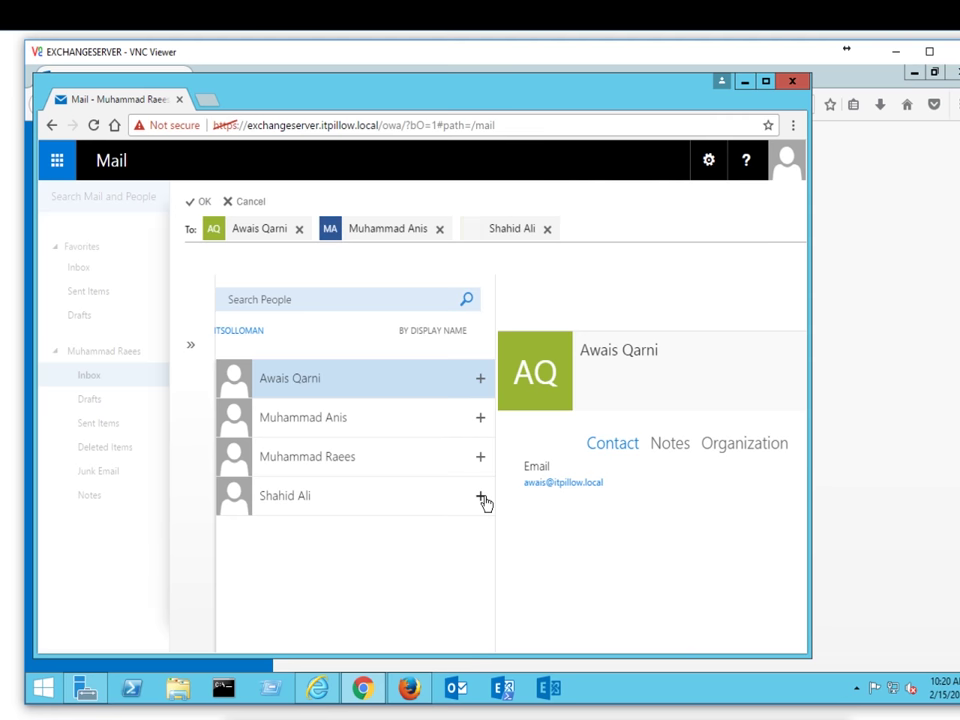
pyautogui.click(204, 204)
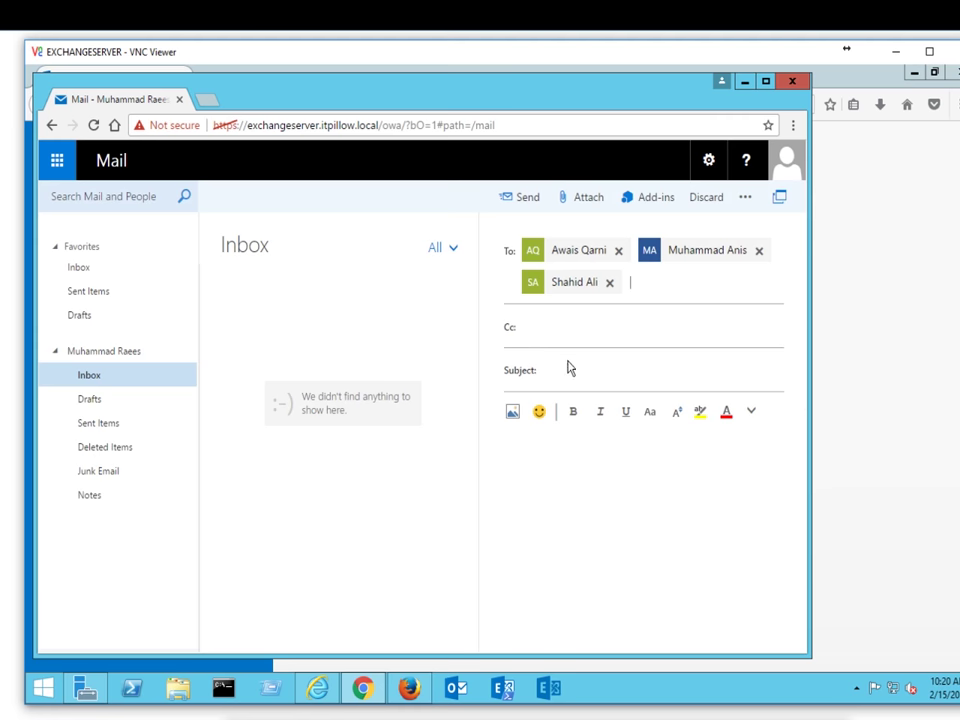
# Step: Write the test mail 'Test Mail to che…' with text asking for feedback
pyautogui.click(567, 368)
pyautogui.write('Test Mail to check our AD-L working or not')
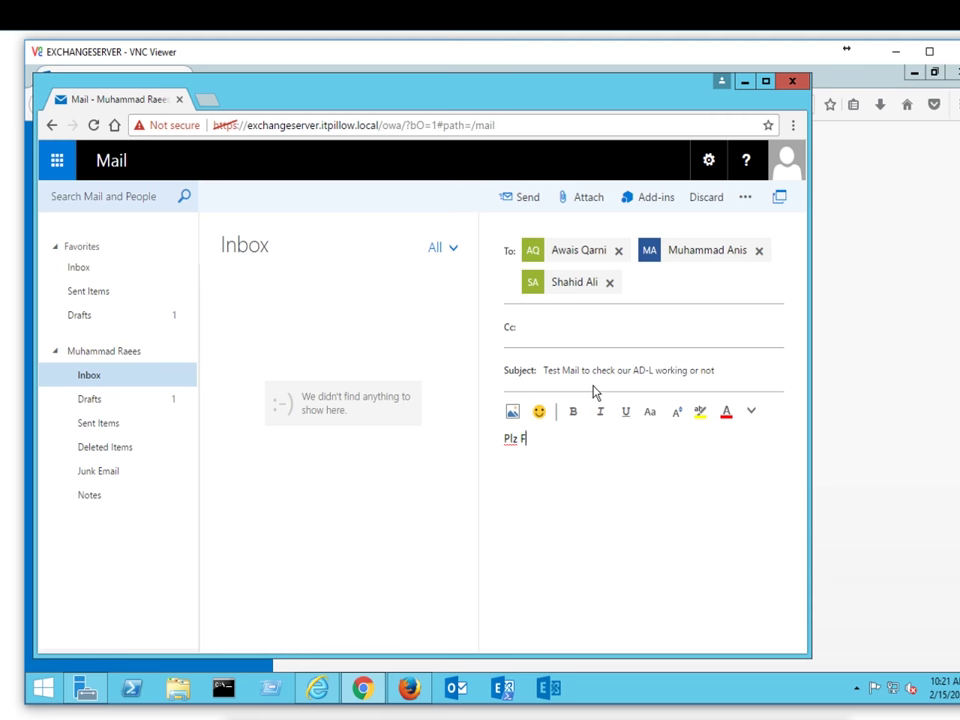
pyautogui.write('EEDBAC')
pyautogui.press('BackSpace')
pyautogui.press('BackSpace')
pyautogui.press('BackSpace')
pyautogui.press('BackSpace')
pyautogui.press('BackSpace')
pyautogui.press('BackSpace')
pyautogui.write('feedback me')
# Step: Send the message and check that it appears in Sent Items, then view Drafts
pyautogui.click(529, 199)
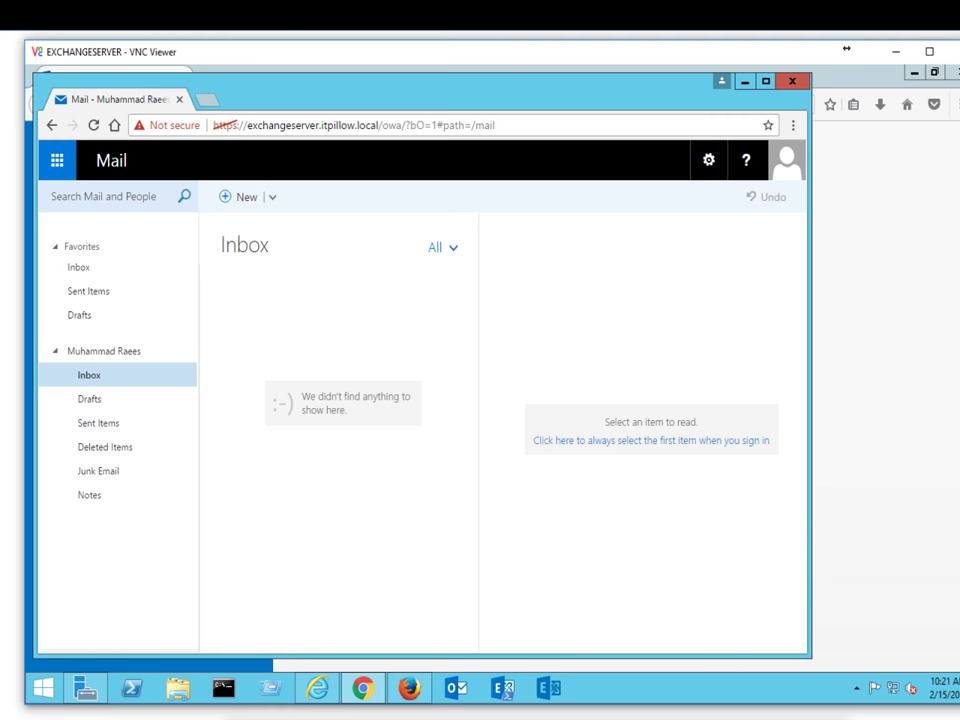
pyautogui.click(119, 420)
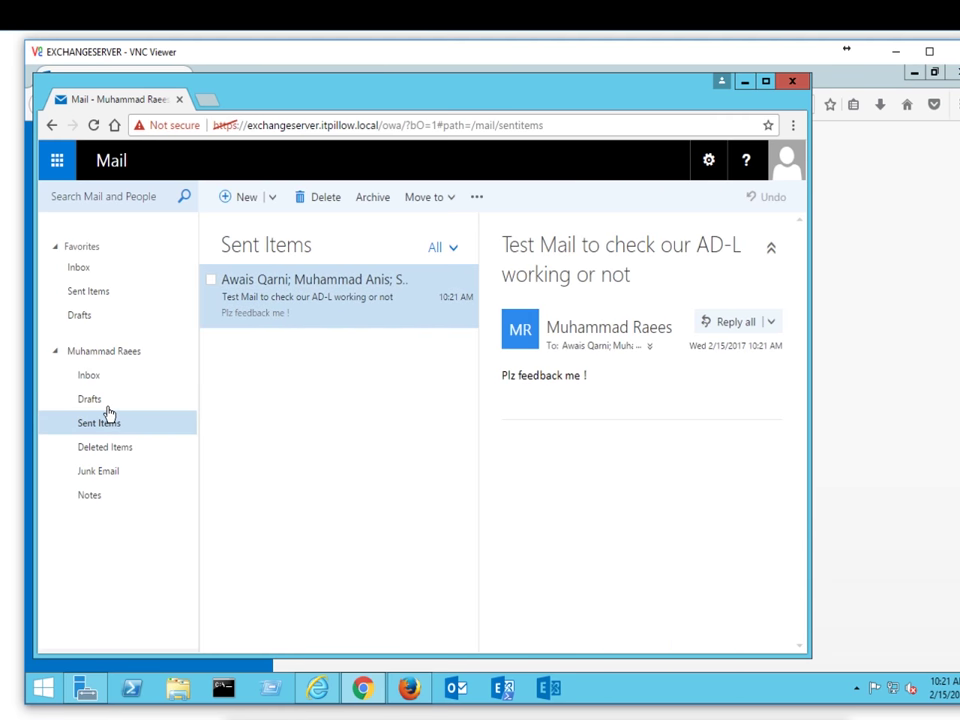
pyautogui.click(100, 400)
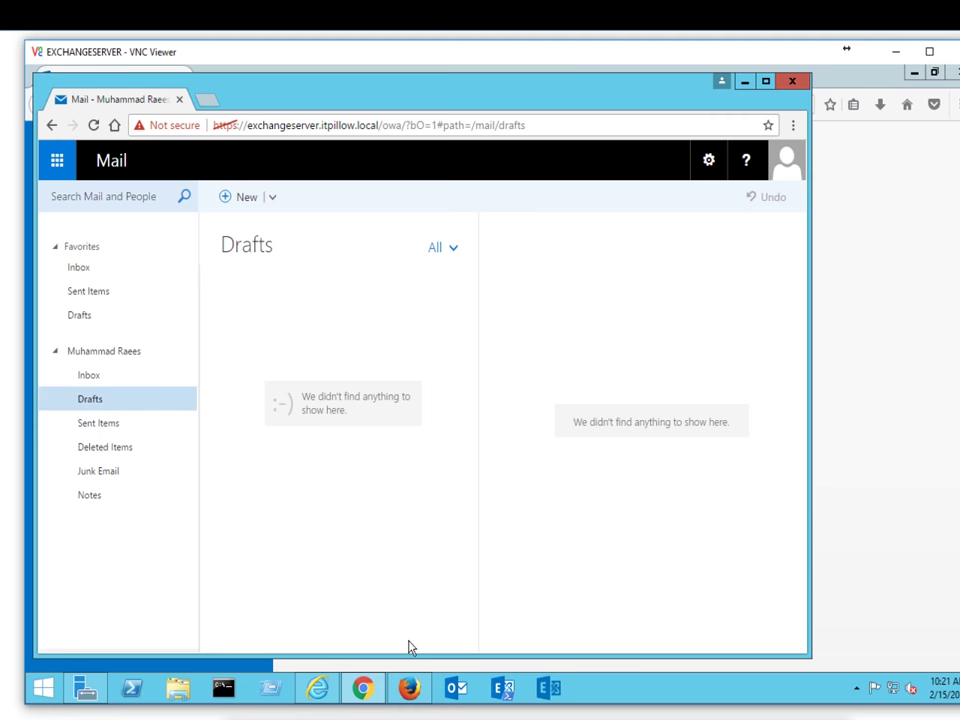
pyautogui.click(409, 688)
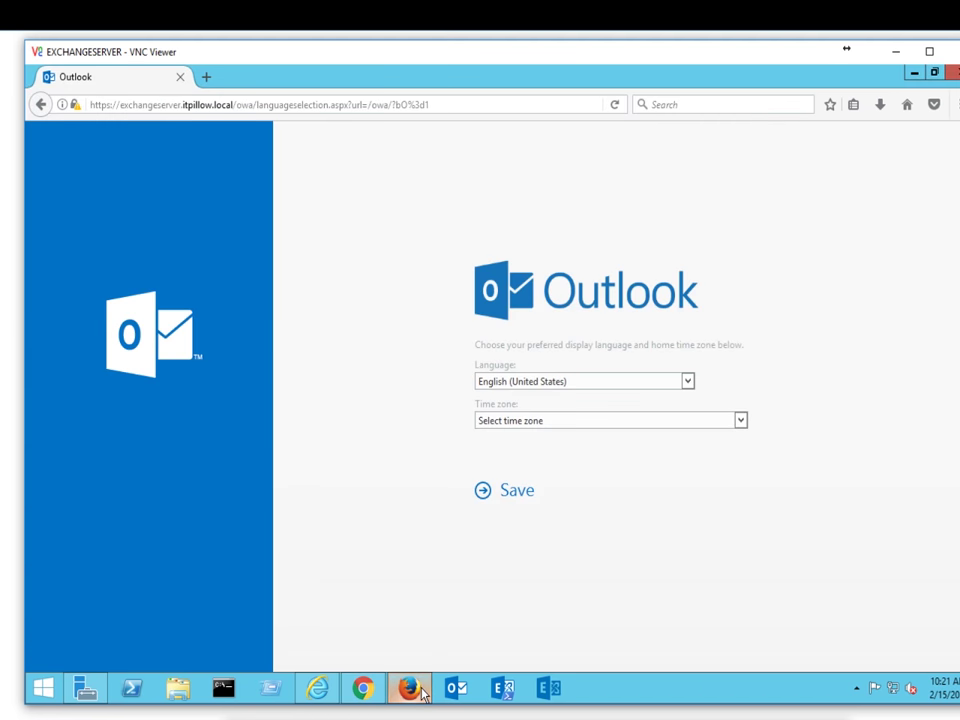
# Step: Choose the (UTC+05:00) Islamabad, Karachi time zone and save the language settings
pyautogui.click(741, 421)
pyautogui.moveTo(748, 150); pyautogui.dragTo(744, 305)
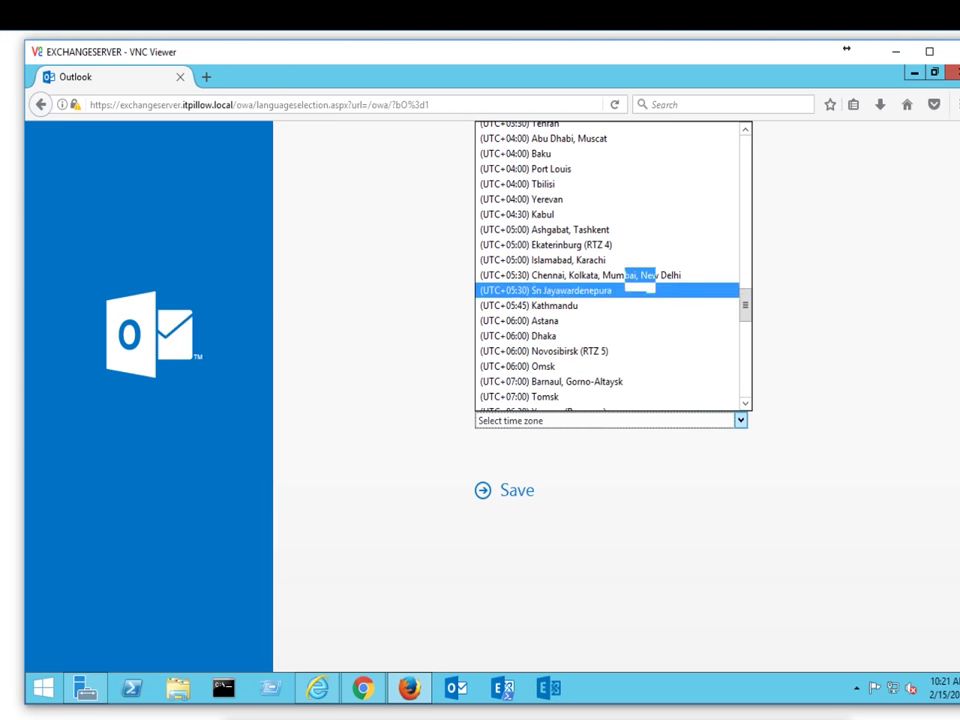
pyautogui.click(604, 260)
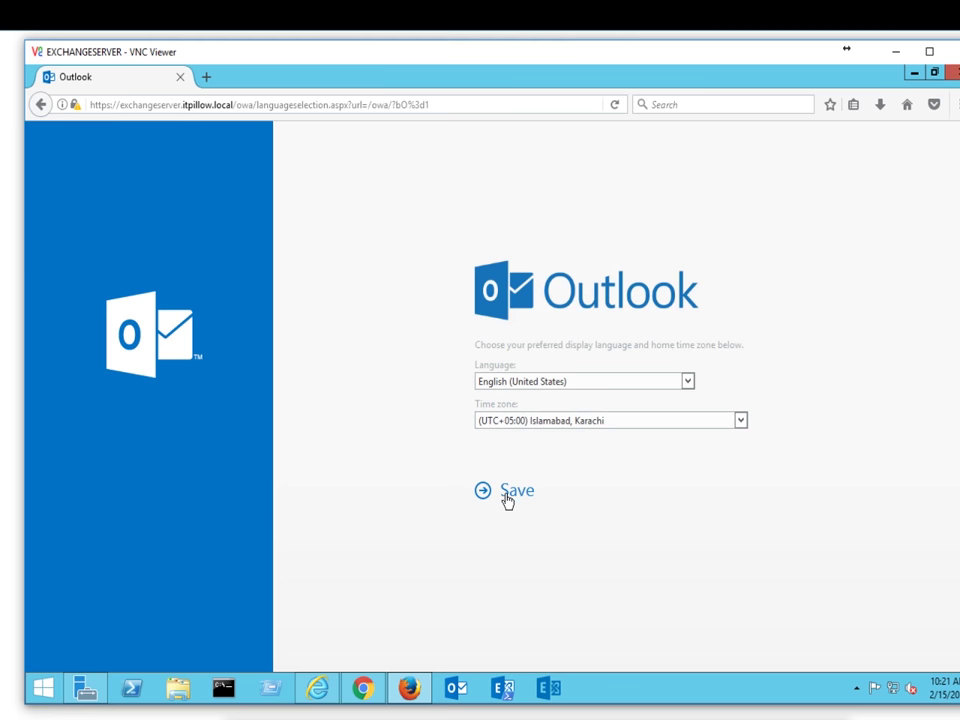
pyautogui.click(507, 491)
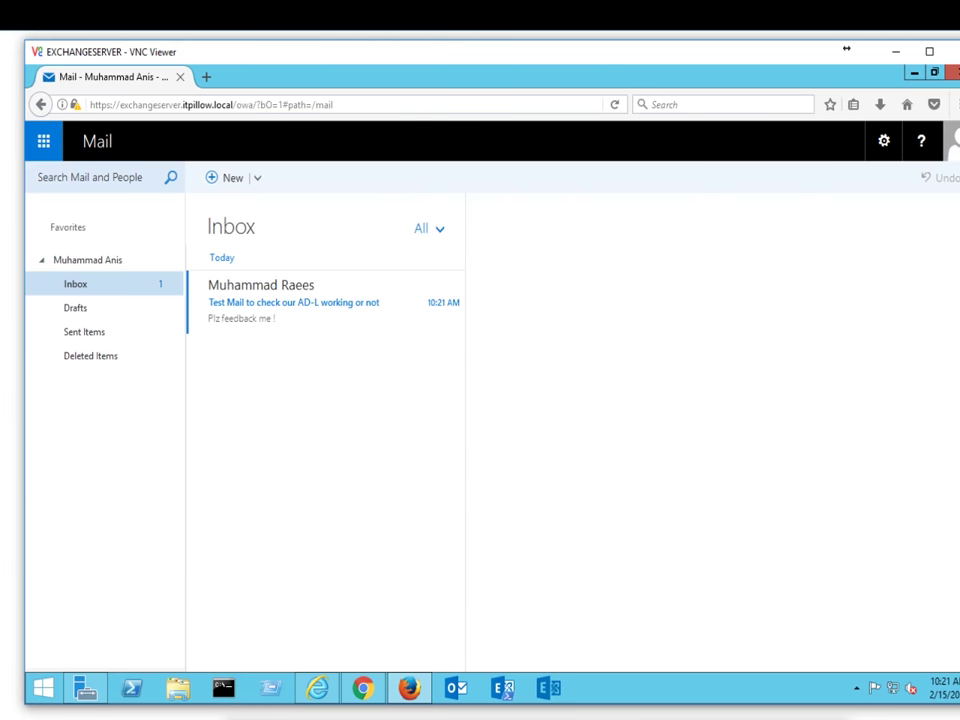
# Step: Reply all to the test mail with 'yes it is working' and send it
pyautogui.doubleClick(286, 307)
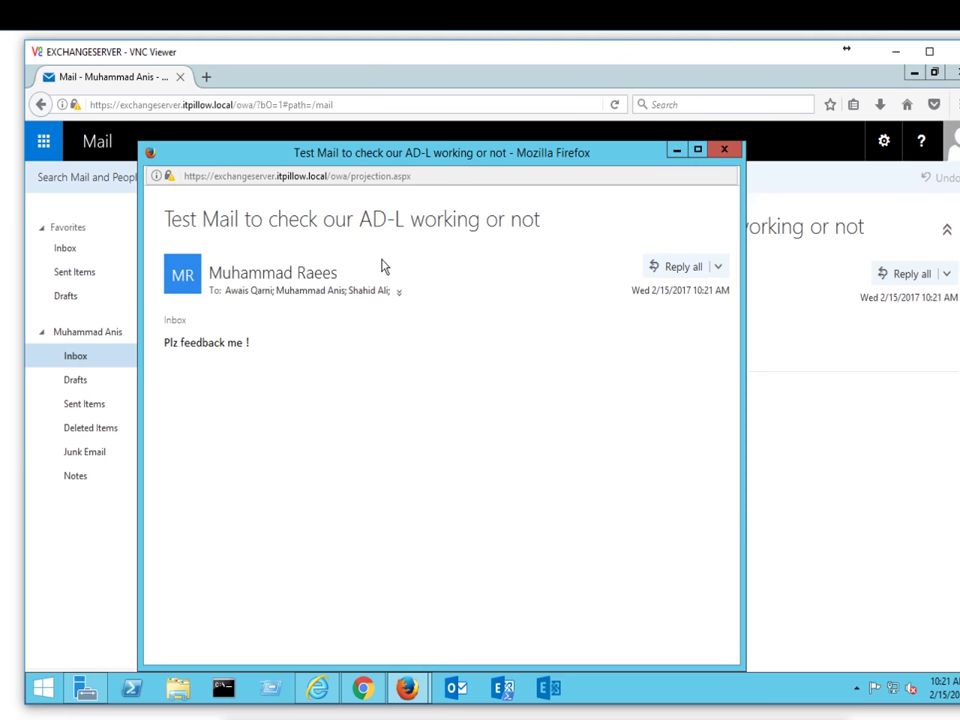
pyautogui.click(699, 268)
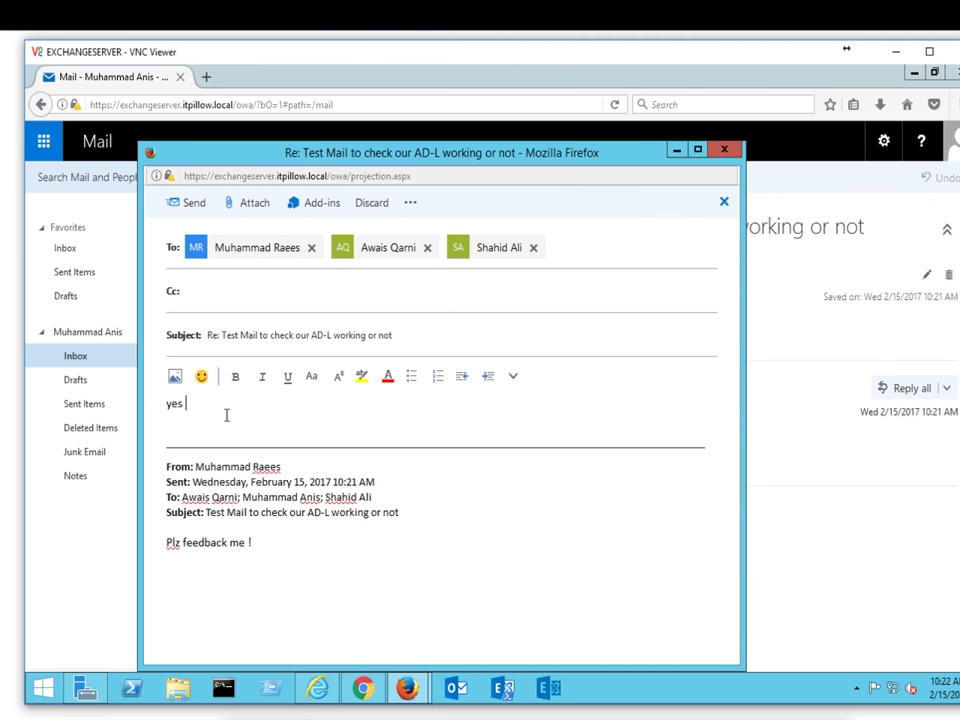
pyautogui.write('yes it is working fine.........')
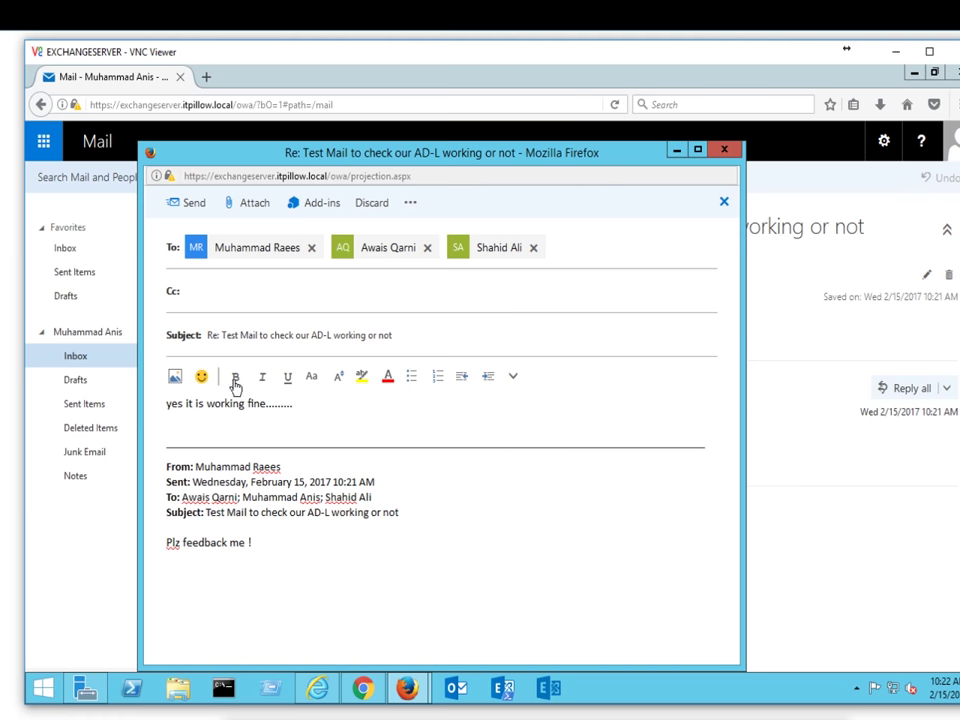
pyautogui.click(214, 212)
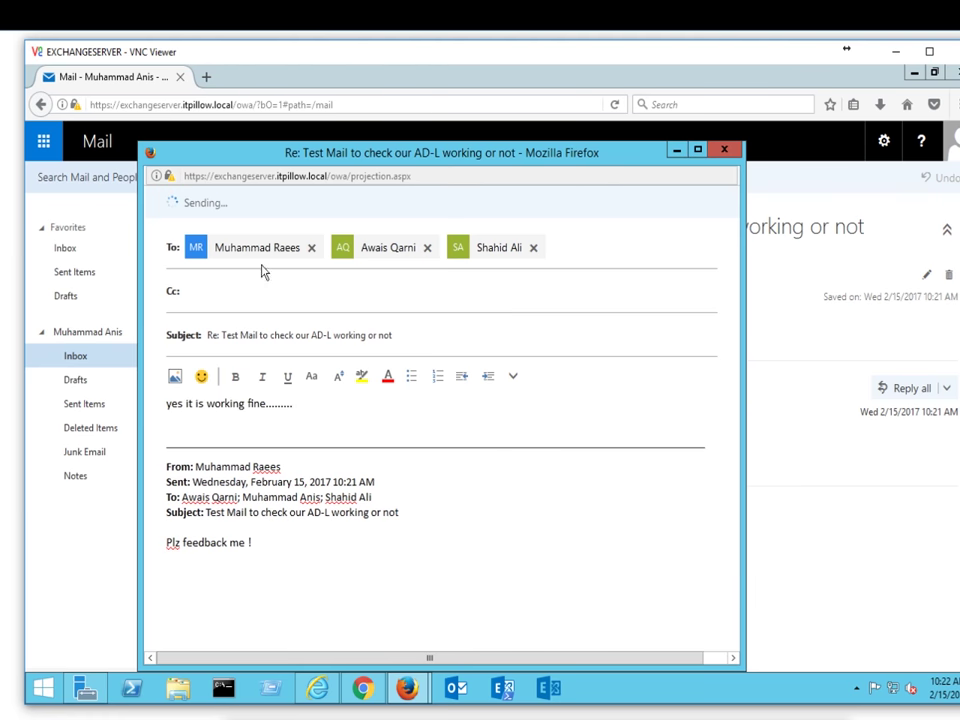
# Step: Read the received reply in the first mailbox's Inbox, then sign out
pyautogui.click(363, 687)
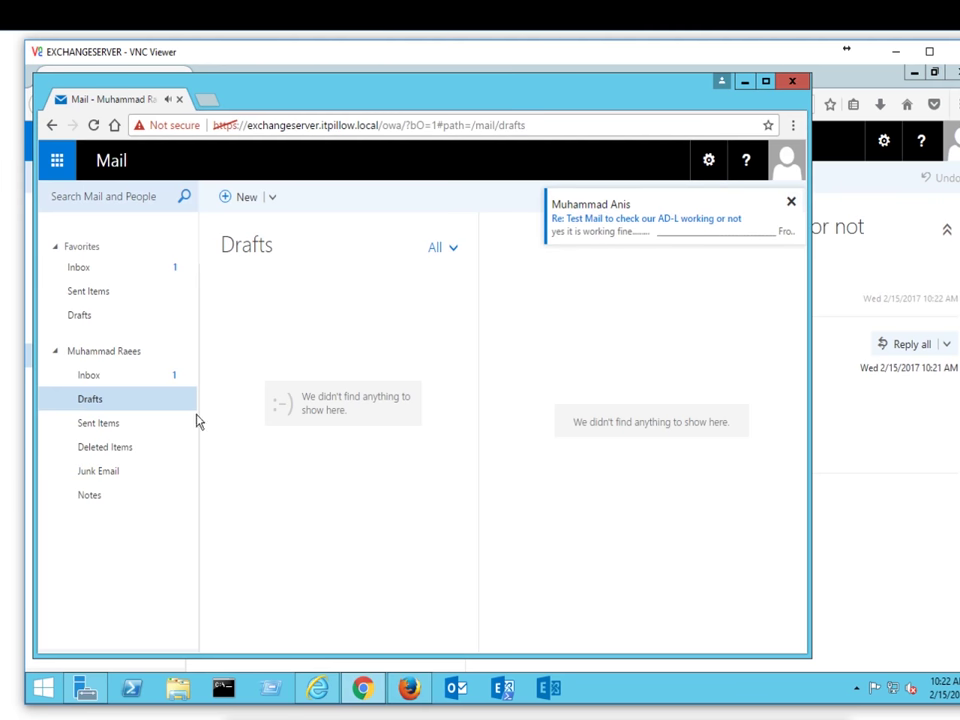
pyautogui.click(147, 384)
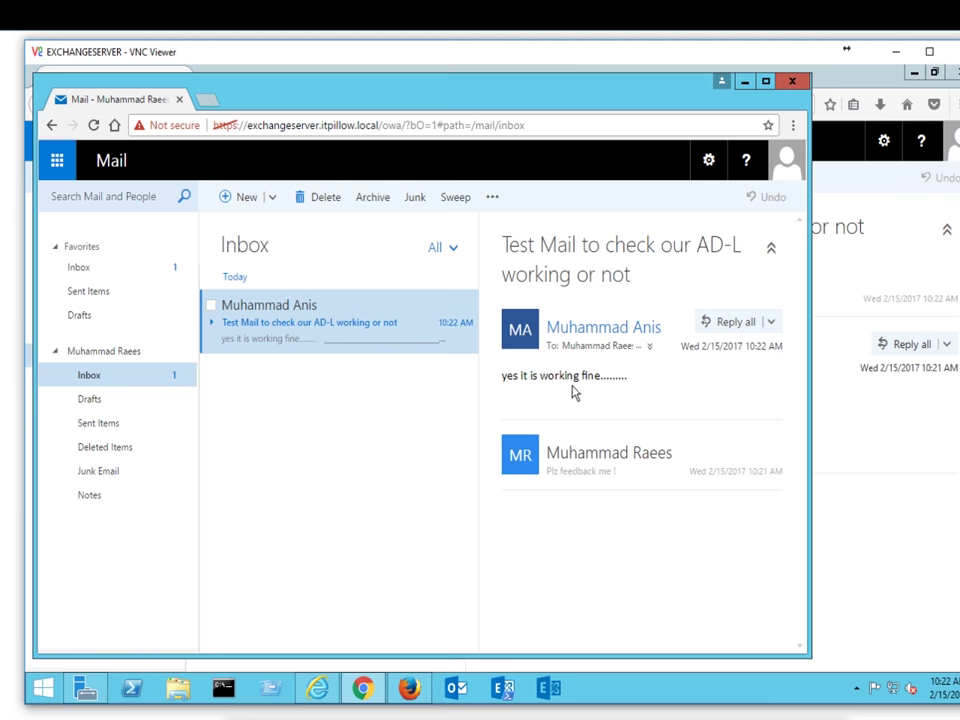
pyautogui.click(786, 176)
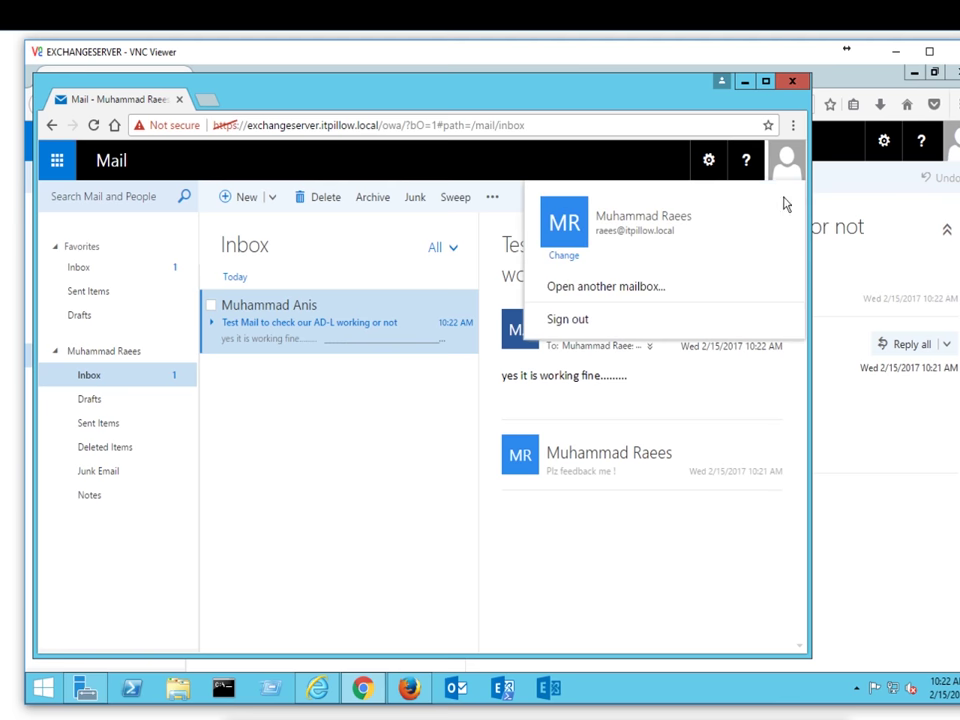
pyautogui.click(634, 319)
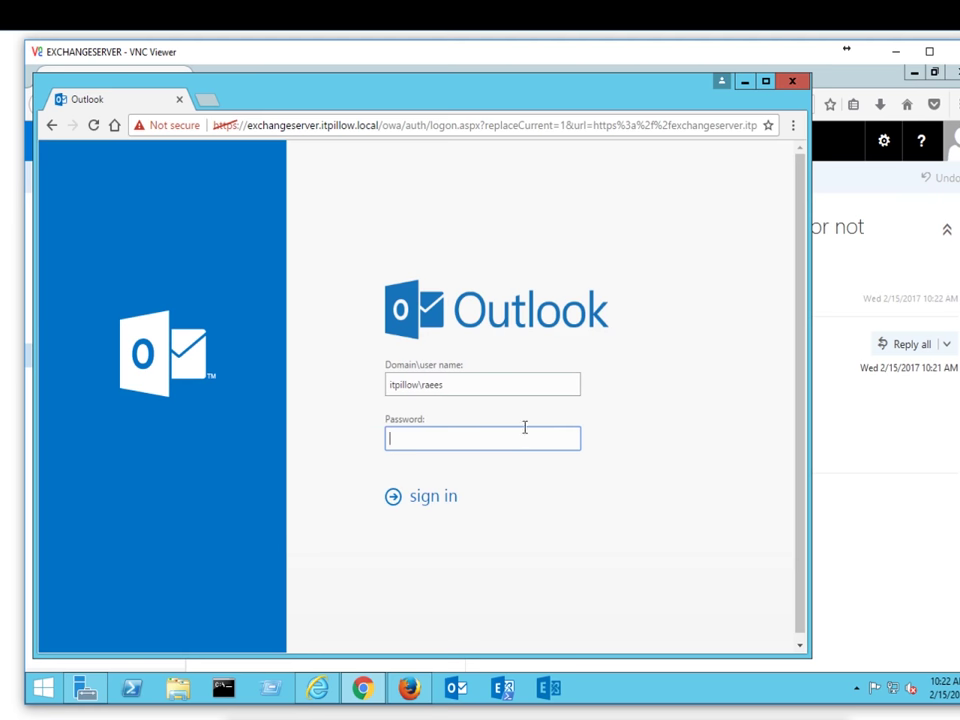
# Step: Sign in to Outlook on the web with another member's domain user name and password
pyautogui.click(474, 388)
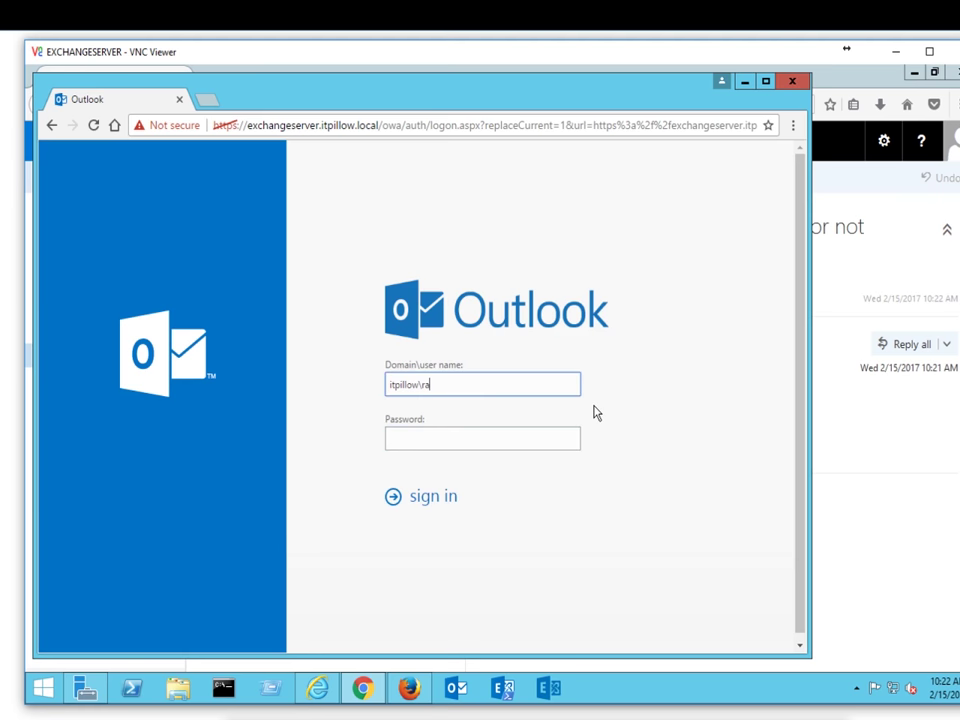
pyautogui.press('BackSpace')
pyautogui.press('Tab')
pyautogui.press('Tab')
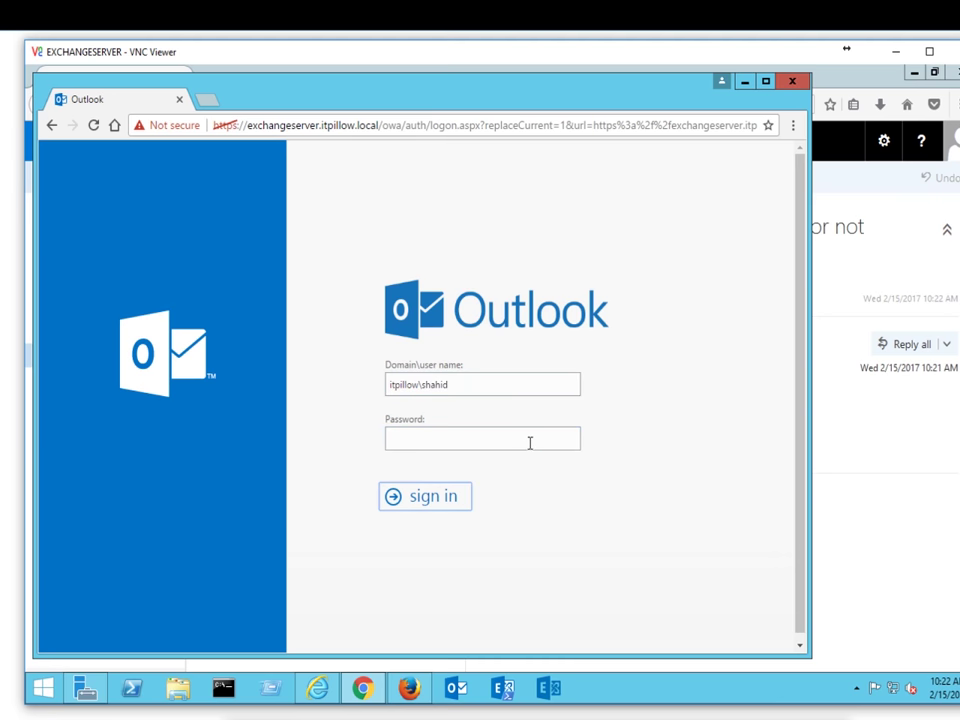
pyautogui.click(529, 441)
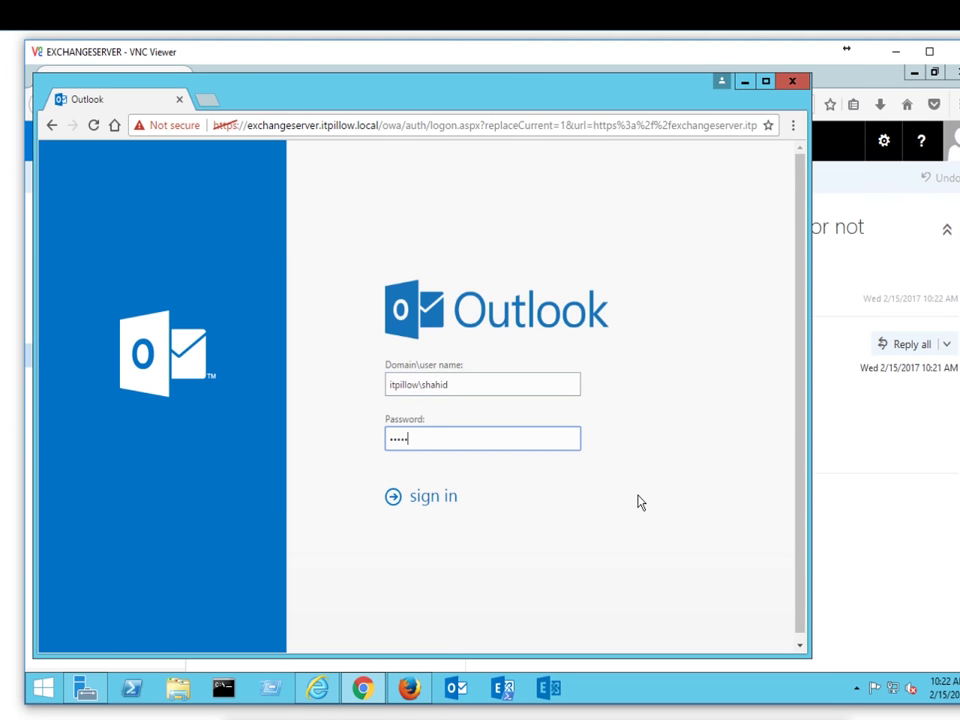
pyautogui.press('Return')
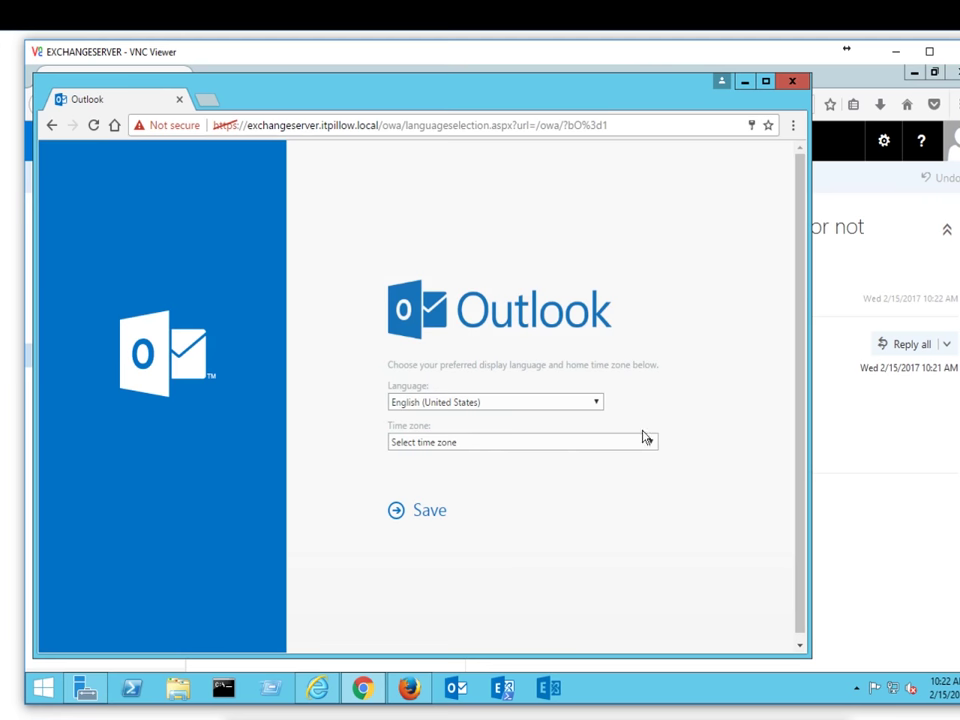
# Step: Set the time zone to (UTC+05:00) Islamabad, Karachi and save the settings
pyautogui.click(645, 441)
pyautogui.moveTo(656, 208); pyautogui.dragTo(655, 363)
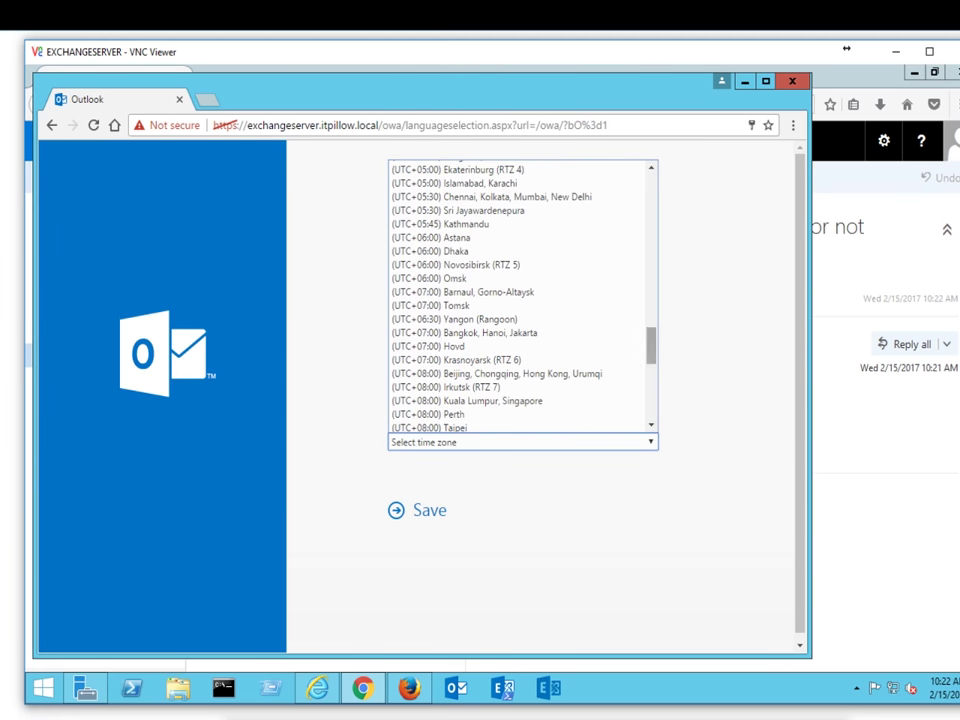
pyautogui.click(492, 184)
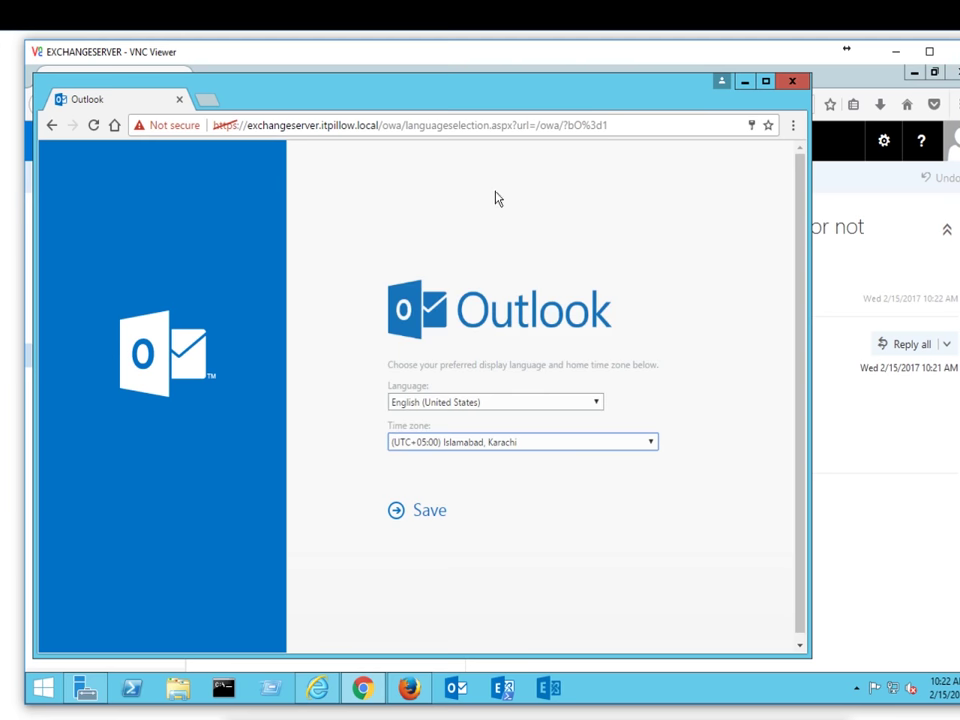
pyautogui.click(437, 514)
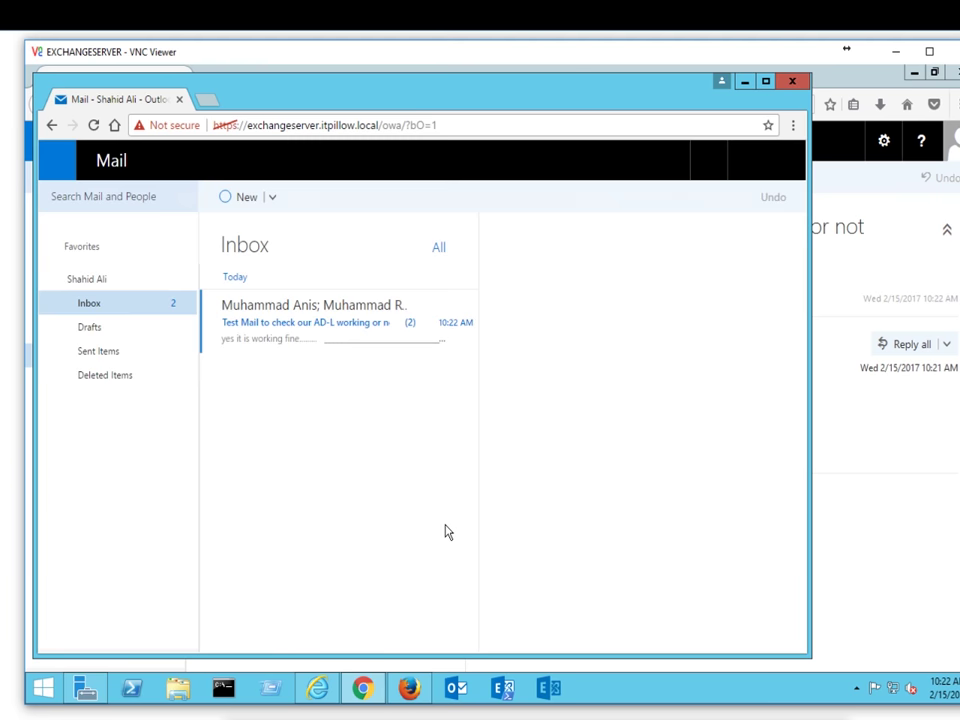
# Step: Read the reply 'yes it is working fine' in its own window, close it, and open the account menu
pyautogui.doubleClick(339, 332)
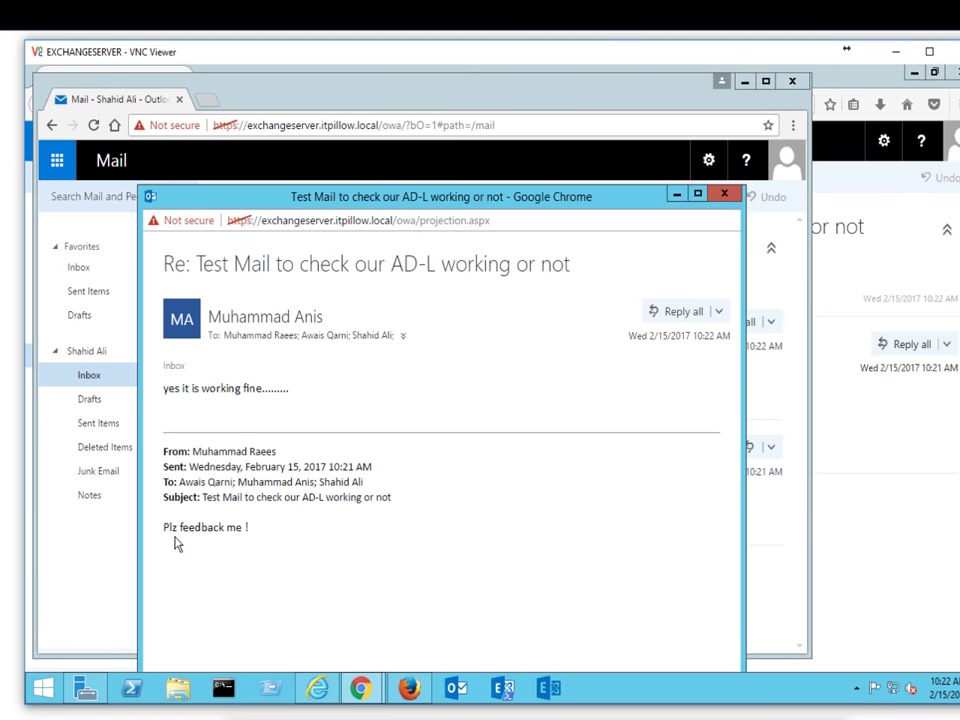
pyautogui.moveTo(164, 527); pyautogui.dragTo(279, 537)
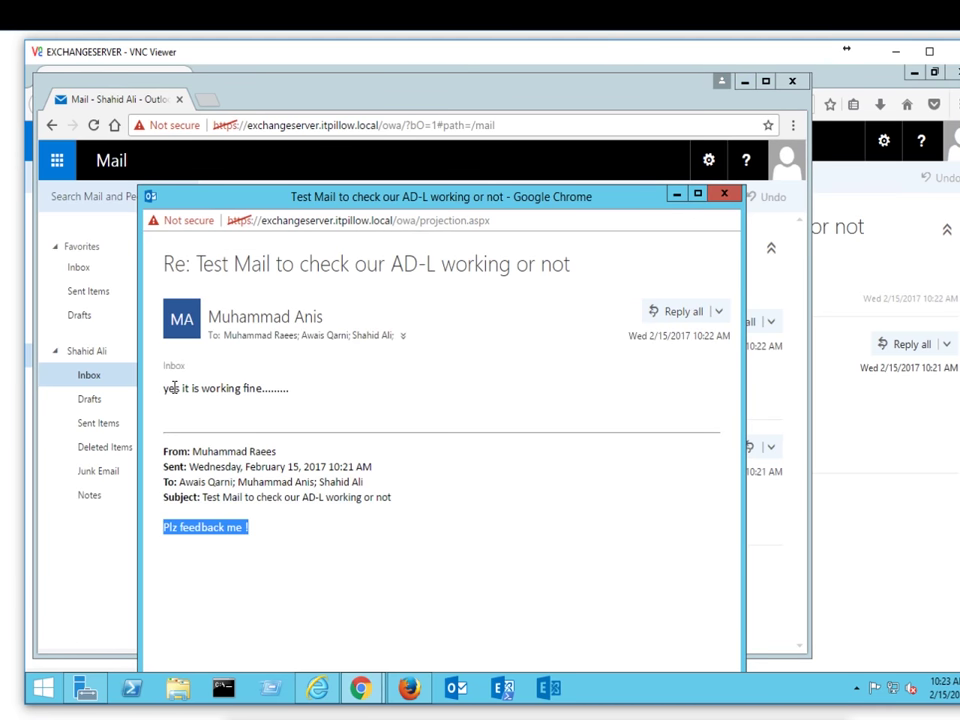
pyautogui.moveTo(165, 389); pyautogui.dragTo(289, 392)
pyautogui.click(317, 411)
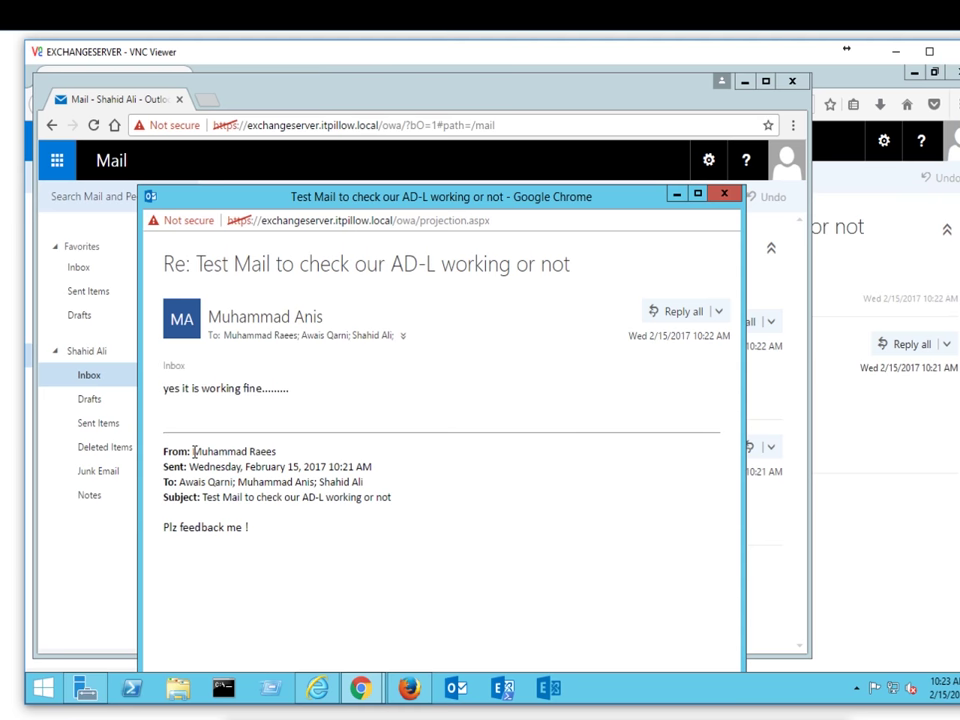
pyautogui.moveTo(199, 455); pyautogui.dragTo(278, 455)
pyautogui.click(300, 454)
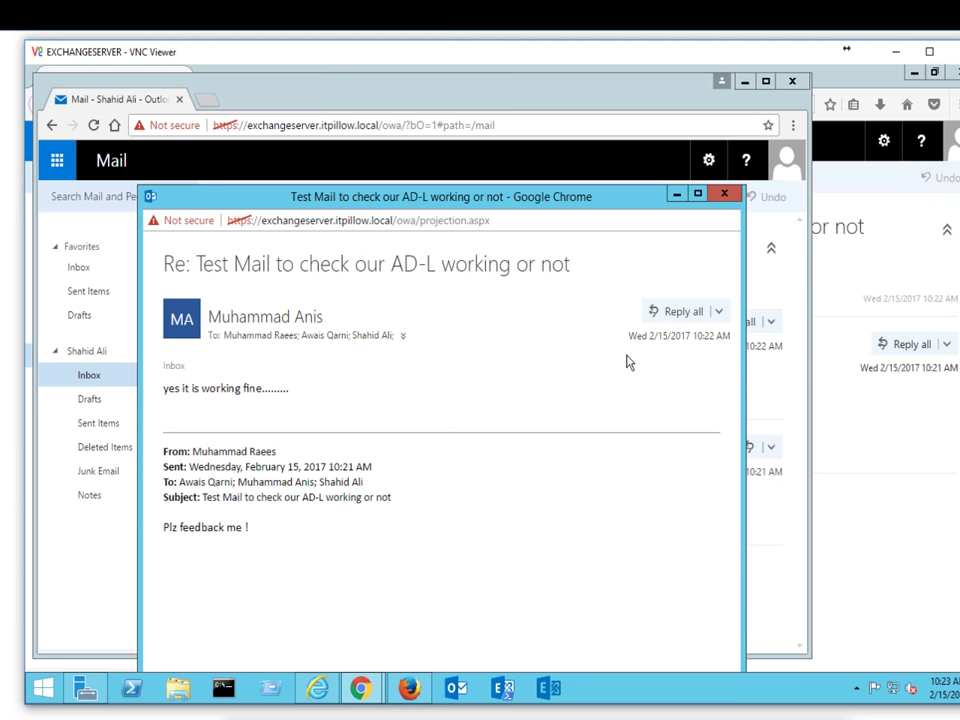
pyautogui.click(726, 195)
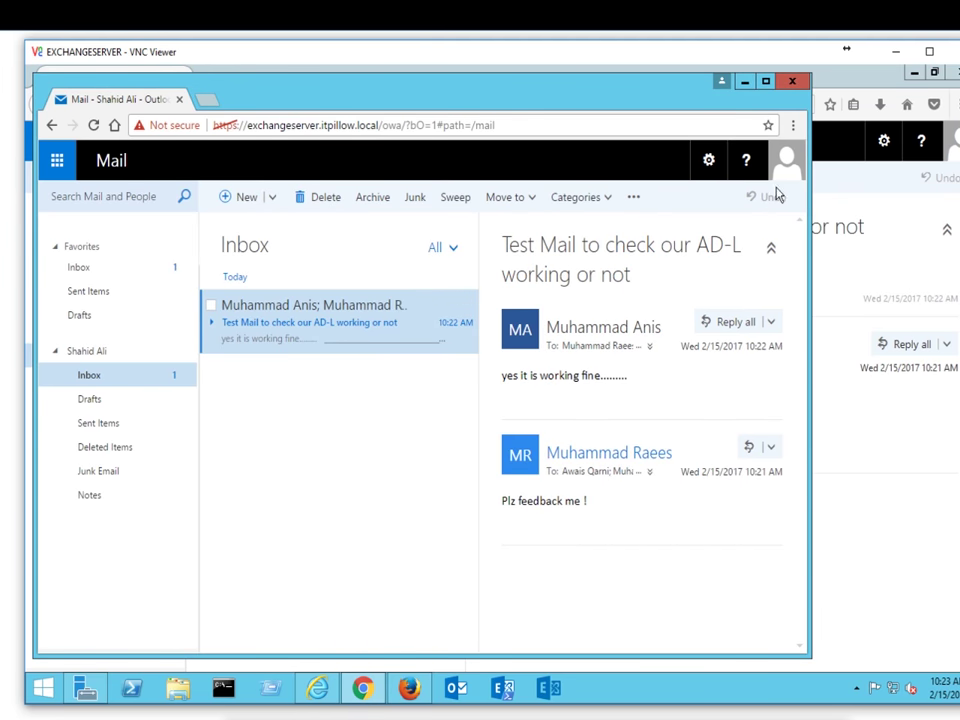
pyautogui.click(785, 172)
# Step: Sign out and sign back in as the third list member with their user name and password
pyautogui.click(641, 327)
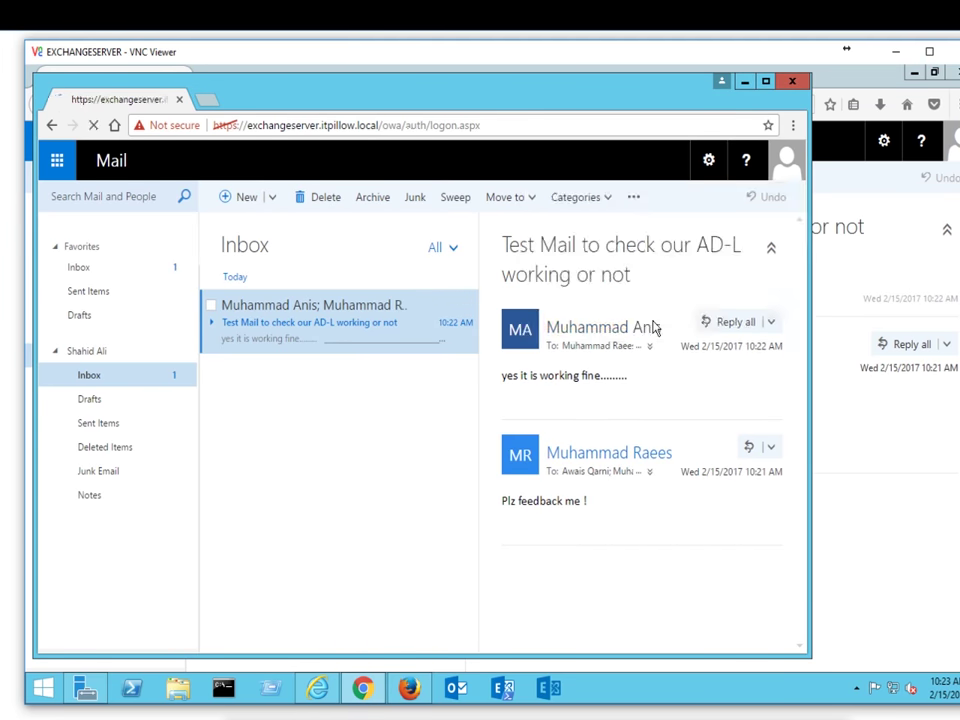
pyautogui.moveTo(444, 387); pyautogui.dragTo(479, 388)
pyautogui.press('BackSpace')
pyautogui.press('BackSpace')
pyautogui.press('BackSpace')
pyautogui.press('BackSpace')
pyautogui.press('BackSpace')
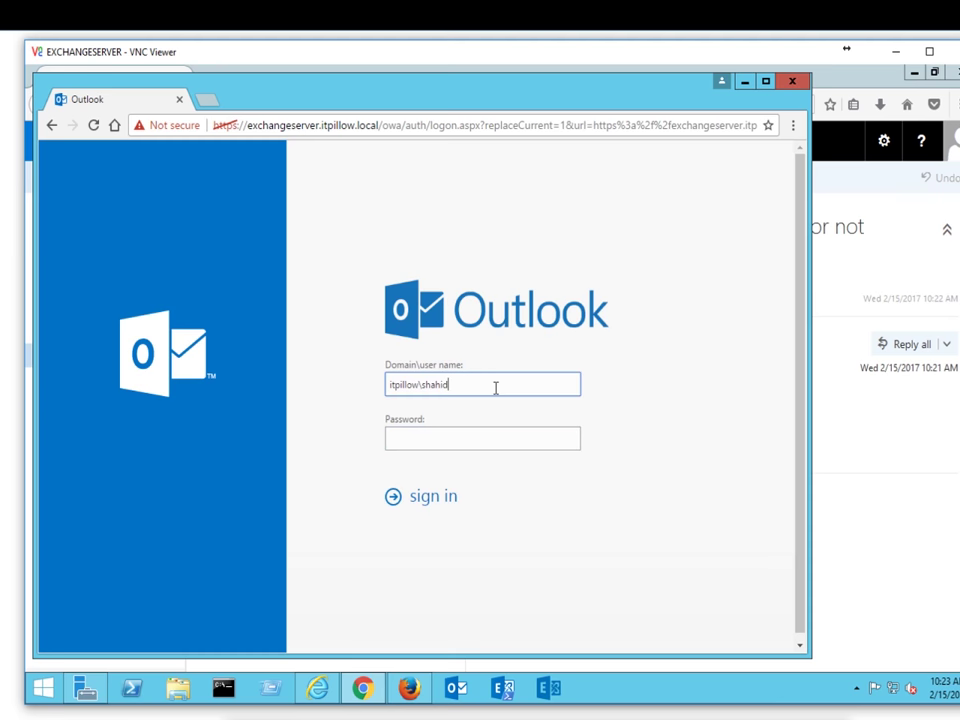
pyautogui.press('BackSpace')
pyautogui.write('awais')
pyautogui.press('Tab')
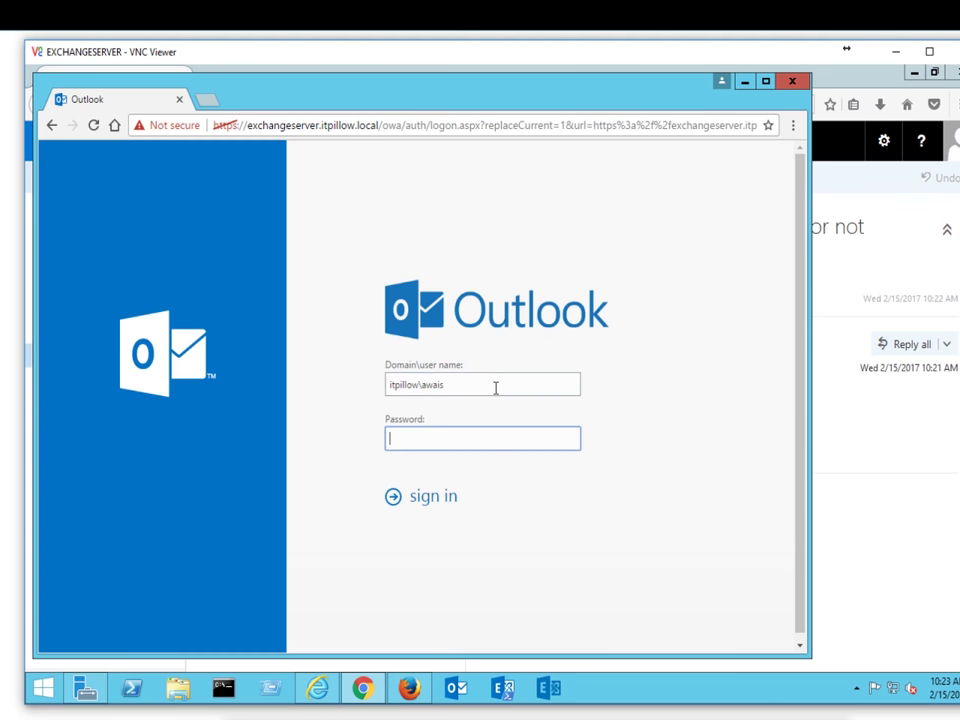
pyautogui.write('*********')
pyautogui.press('Return')
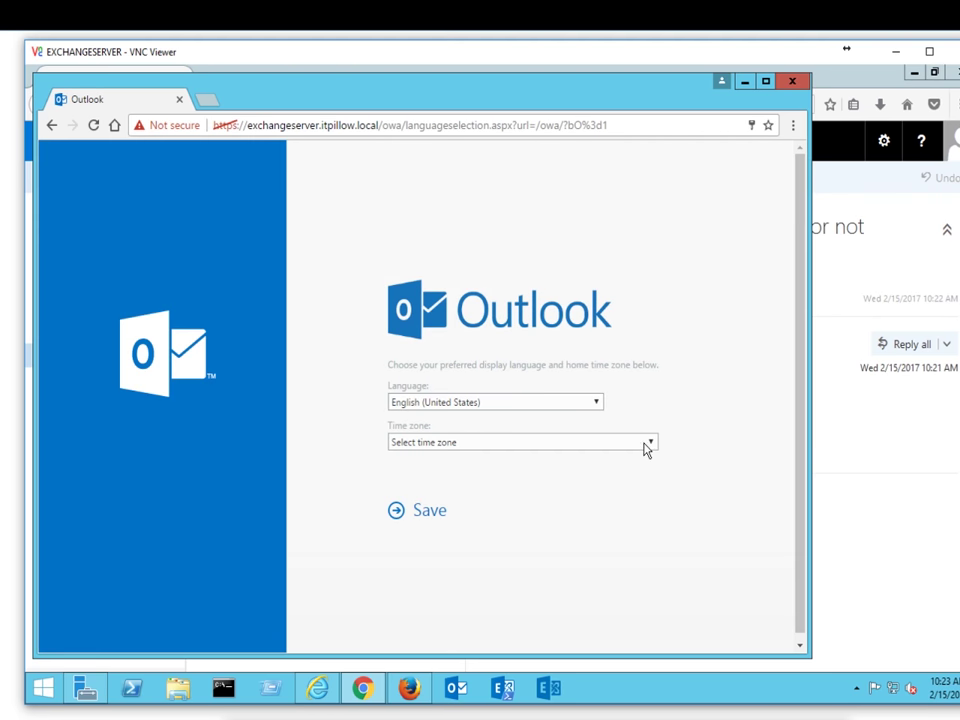
# Step: Choose the (UTC+05:00) Islamabad, Karachi time zone and save it
pyautogui.click(648, 445)
pyautogui.scroll(-1, 651, 240)
pyautogui.moveTo(651, 204); pyautogui.dragTo(657, 342)
pyautogui.click(462, 283)
pyautogui.click(428, 515)
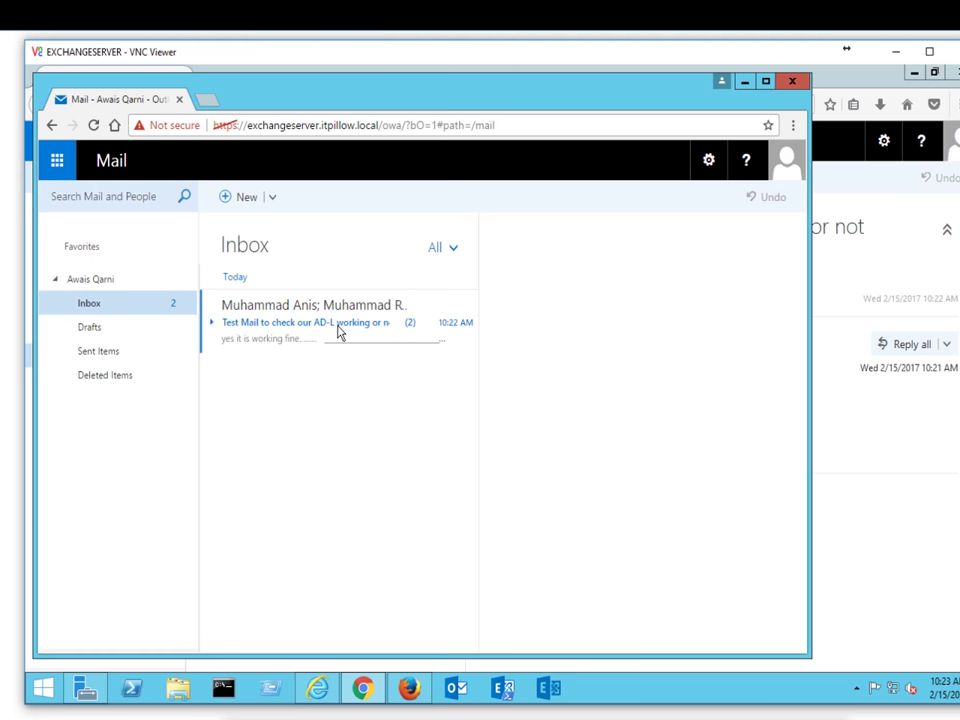
# Step: View the test mail thread in a pop-out window, close it, and start a blank new message
pyautogui.doubleClick(330, 329)
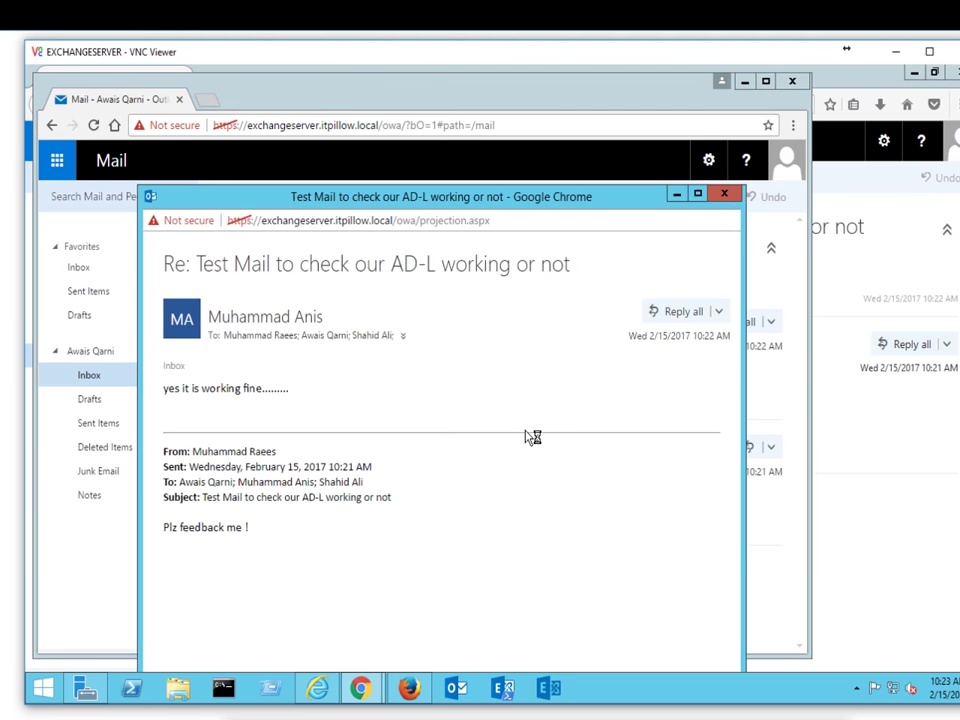
pyautogui.click(724, 193)
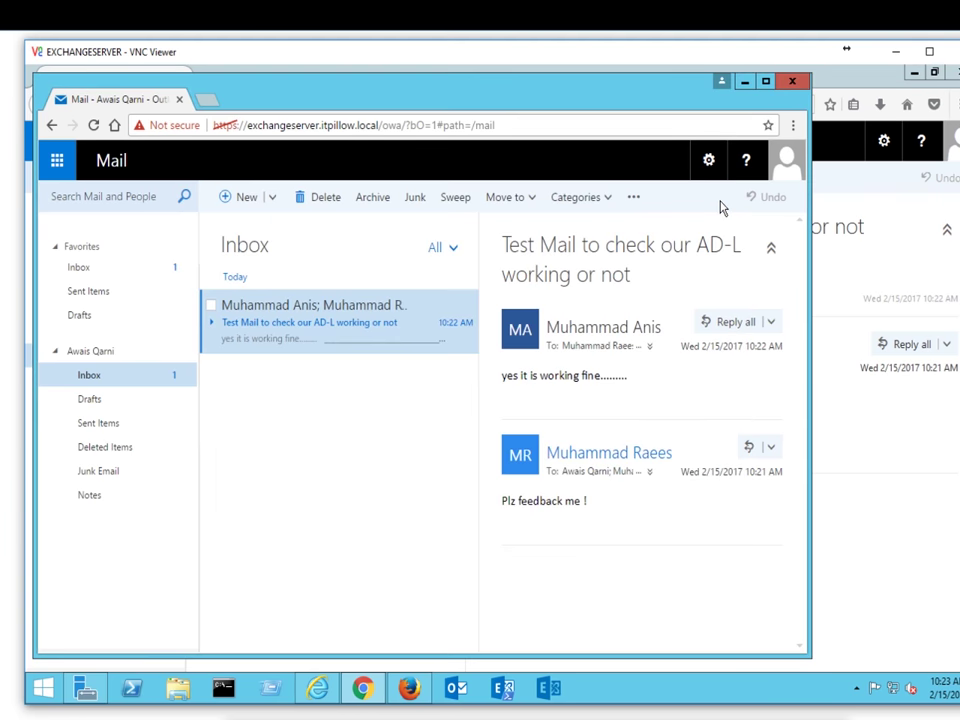
pyautogui.click(240, 198)
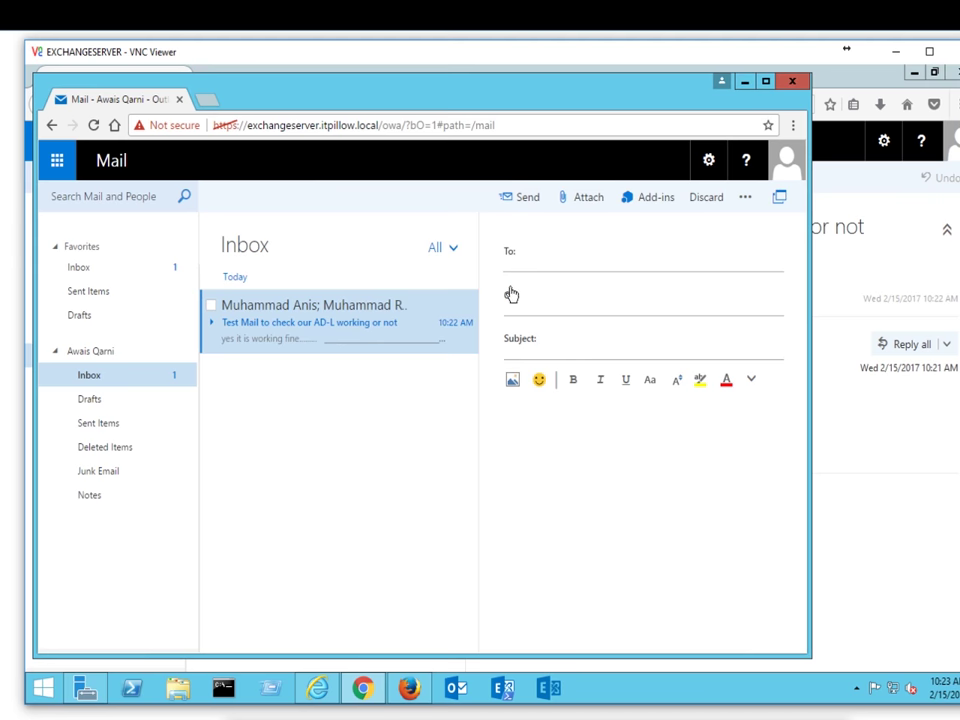
# Step: From the Cc address book, view the four members of the iTSOLLOMAN directory list, then cancel
pyautogui.click(503, 296)
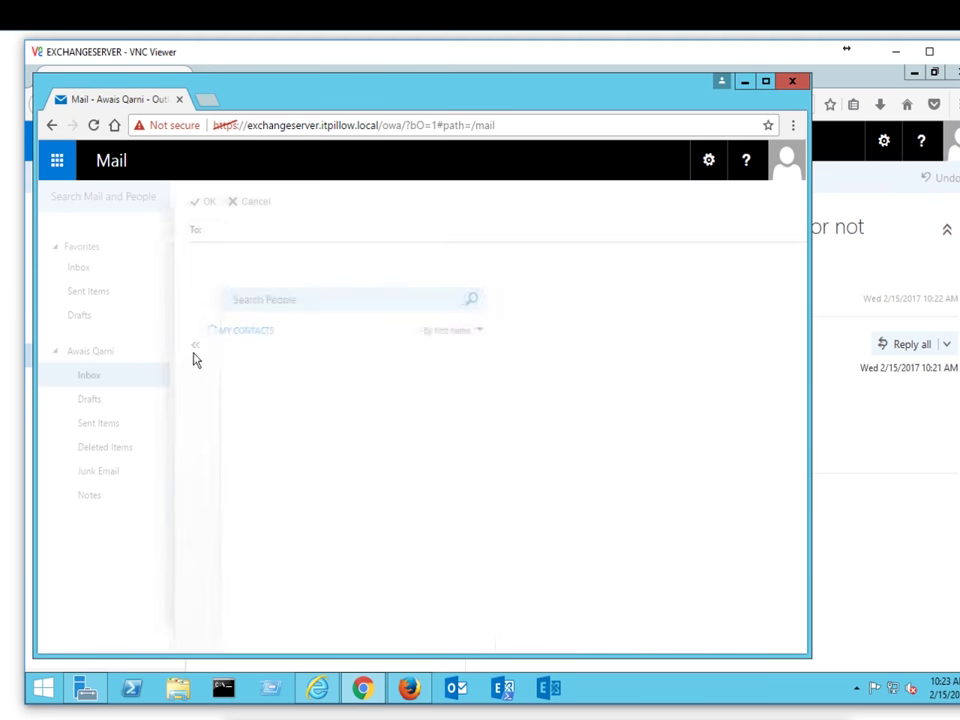
pyautogui.click(192, 349)
pyautogui.click(193, 350)
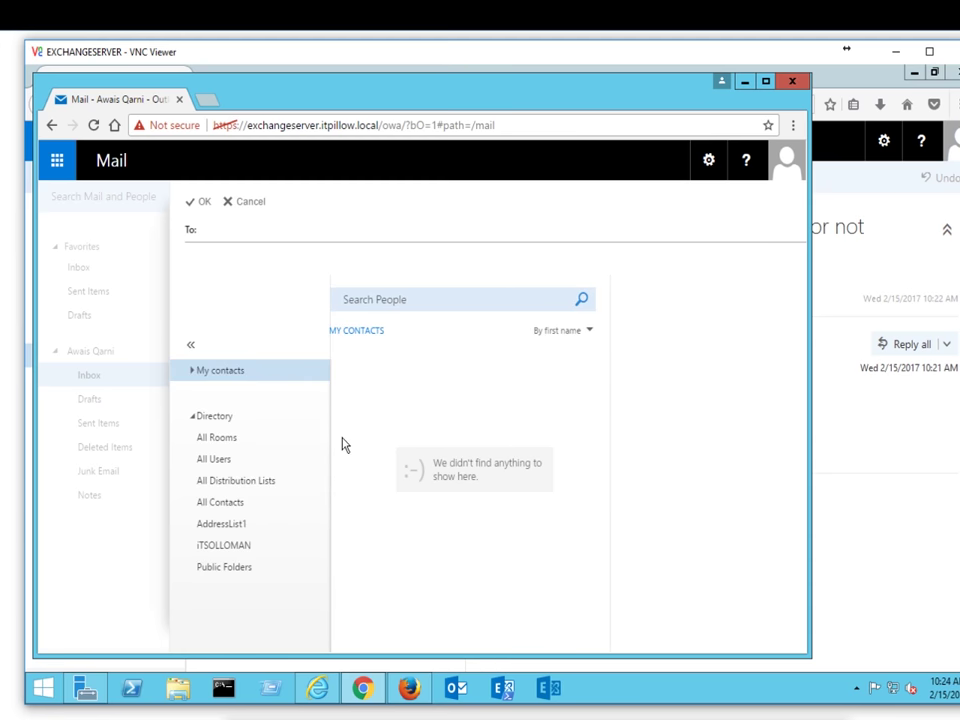
pyautogui.click(241, 547)
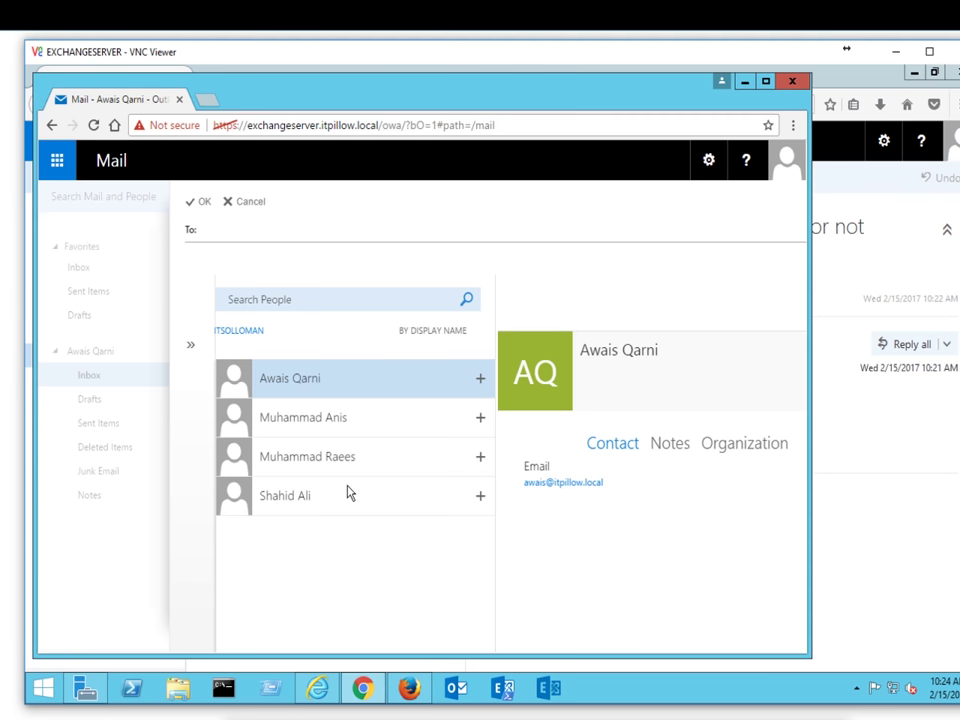
pyautogui.click(249, 206)
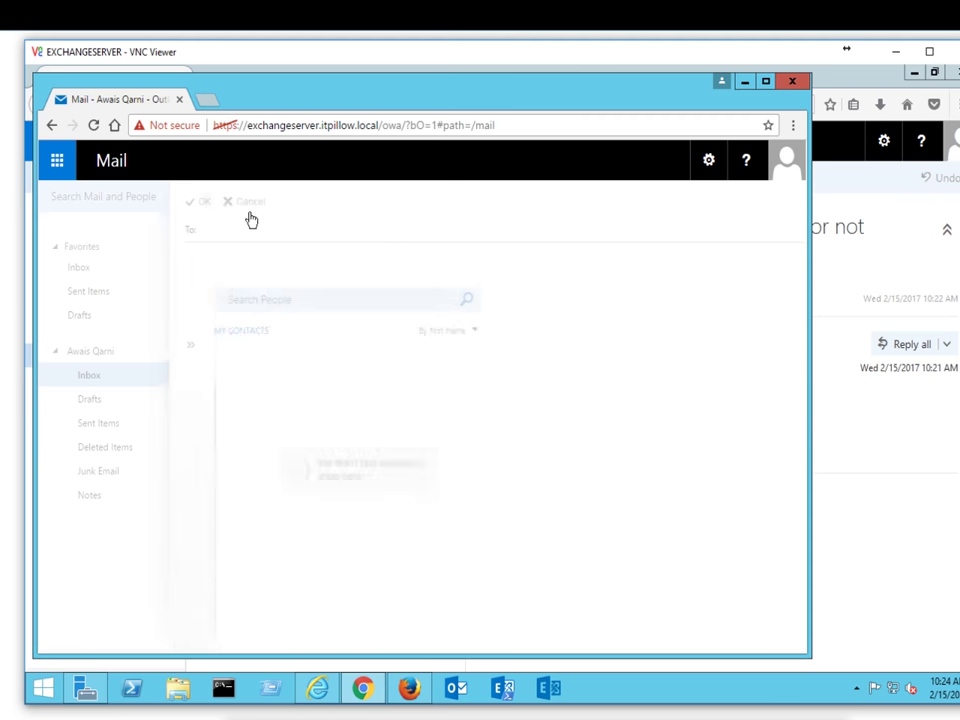
# Step: Glance at the Exchange admin center, then return to the other member's Inbox with the replied thread
pyautogui.click(870, 193)
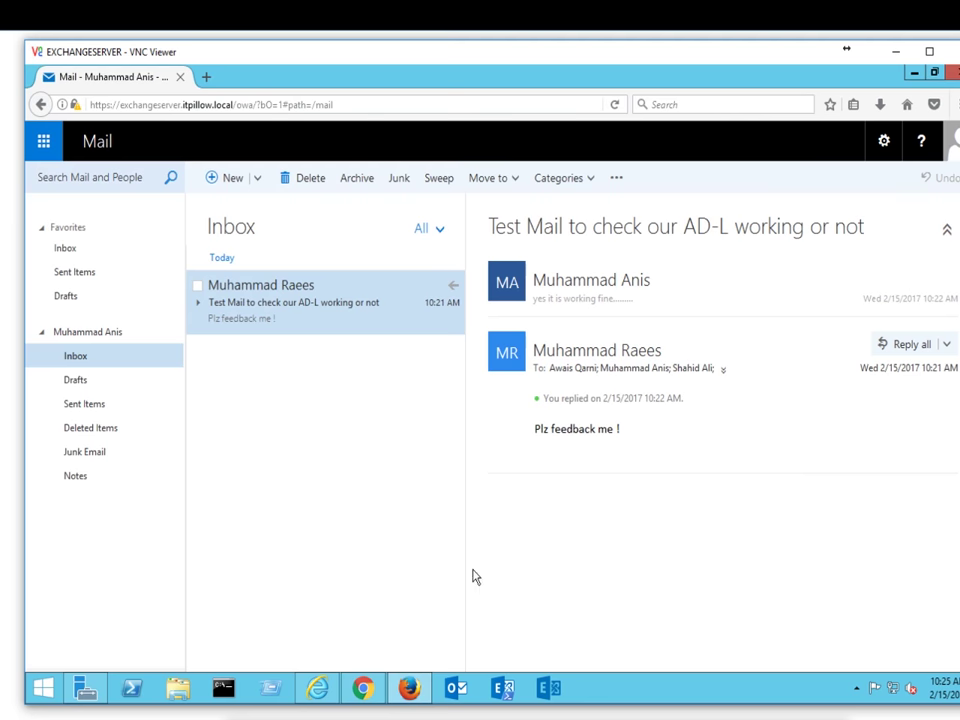
pyautogui.click(347, 690)
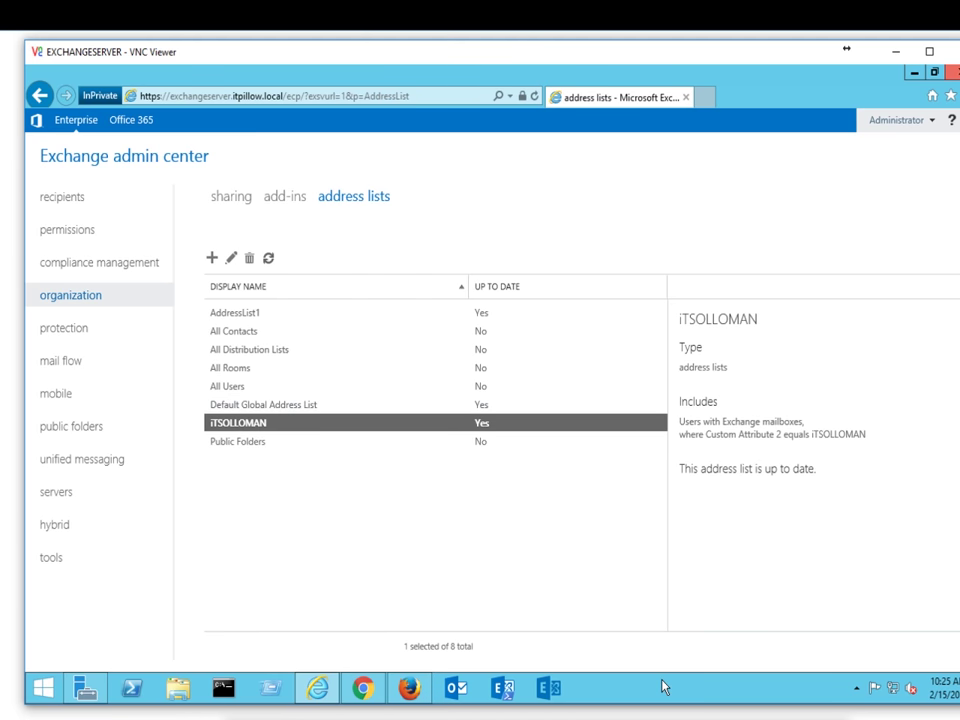
pyautogui.click(409, 688)
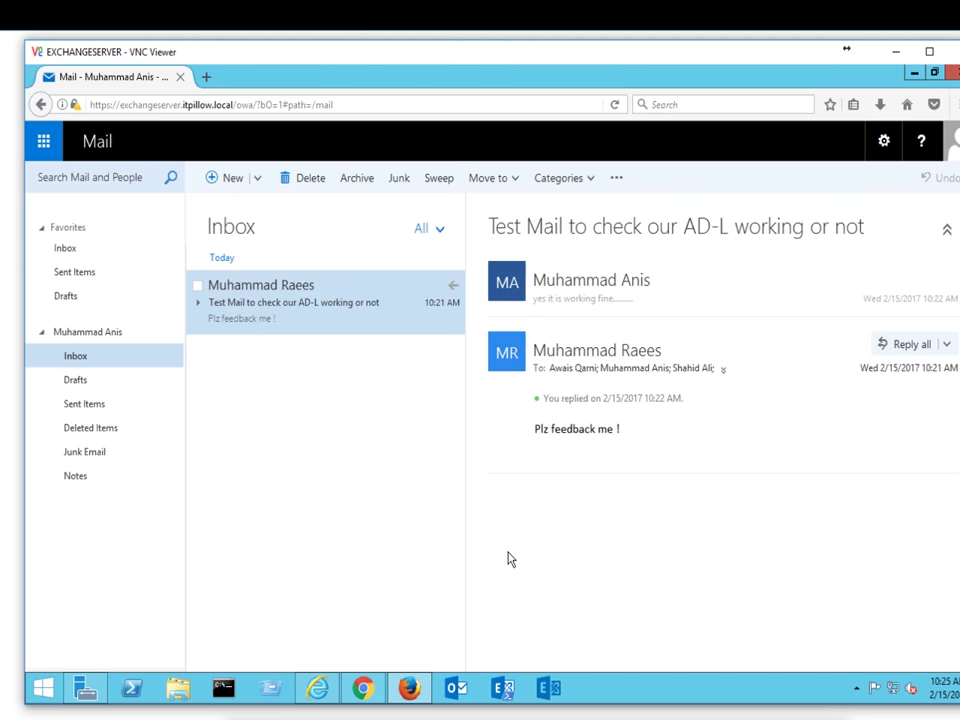